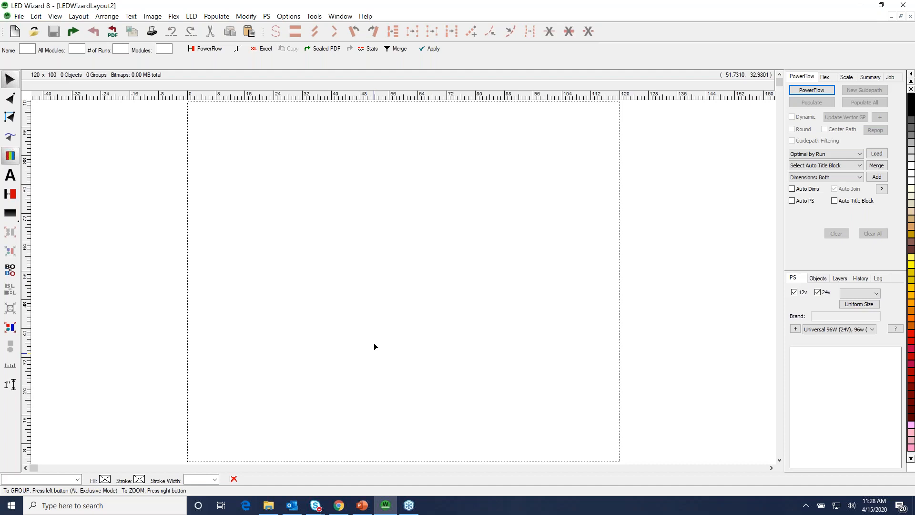
Import Immo Twins-led plan.pdf, cropped to the logo and its dimensions so that the blue title block is excluded.
{"action": "left_click", "coordinate": [72, 32]}
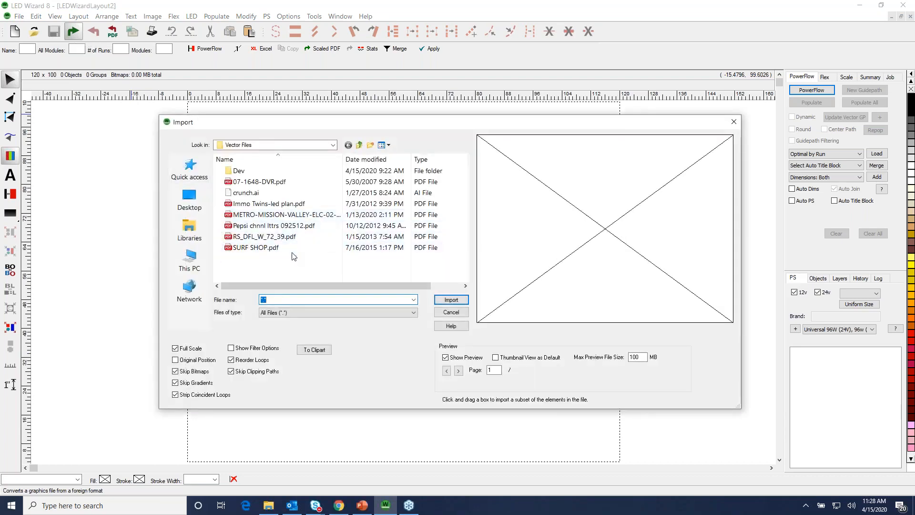
{"action": "left_click", "coordinate": [288, 204]}
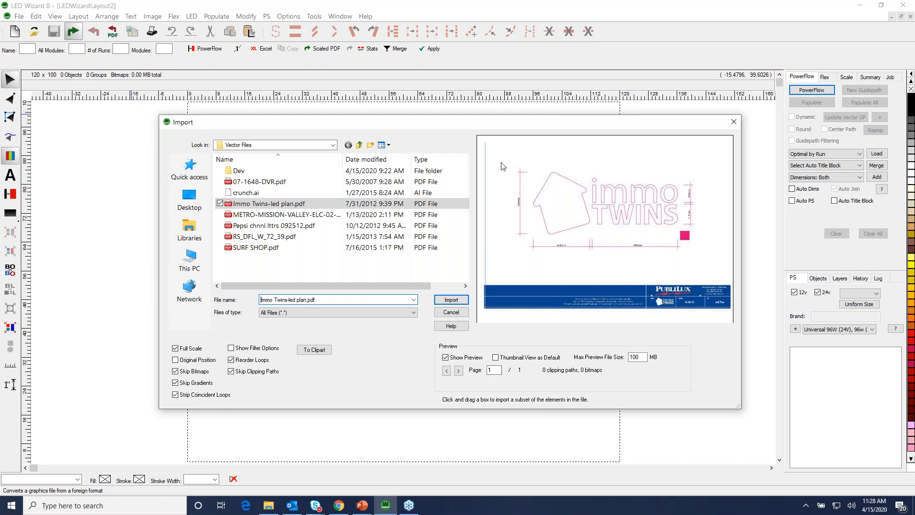
{"action": "left_click_drag", "start_coordinate": [507, 158], "coordinate": [709, 261]}
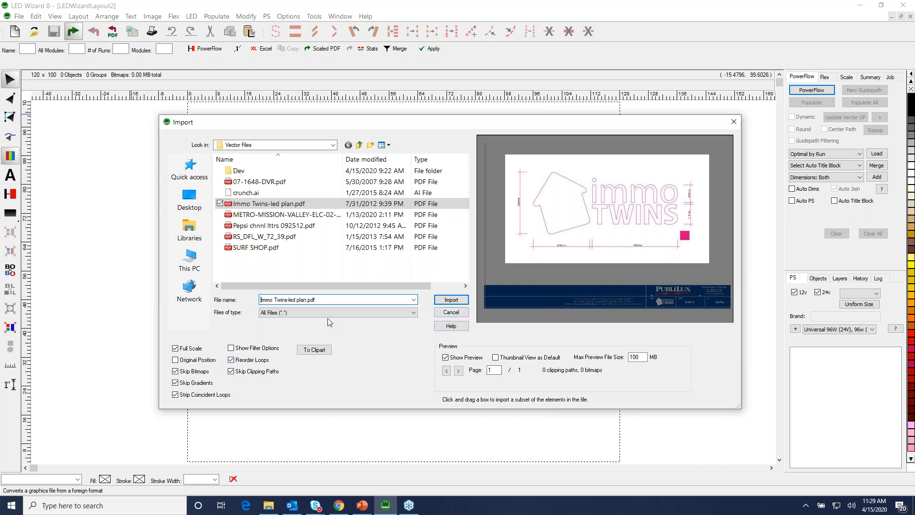
{"action": "left_click", "coordinate": [414, 313]}
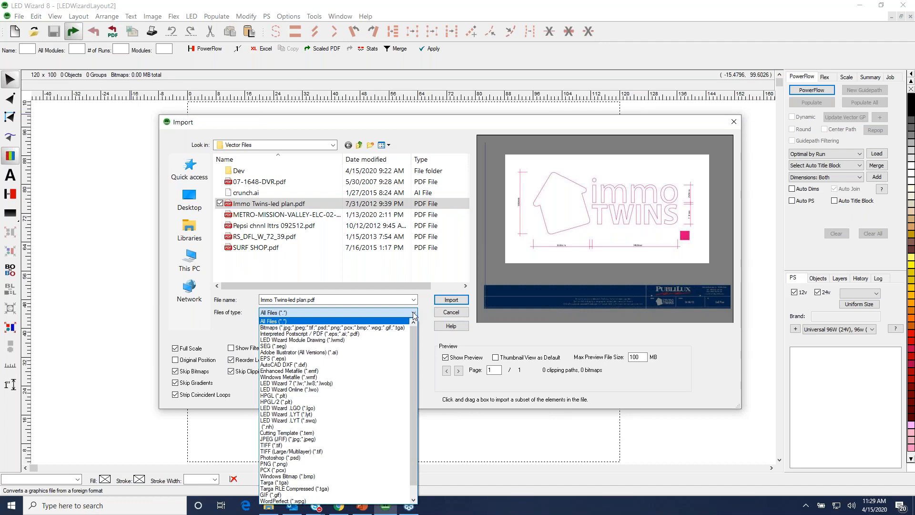
{"action": "left_click", "coordinate": [414, 315]}
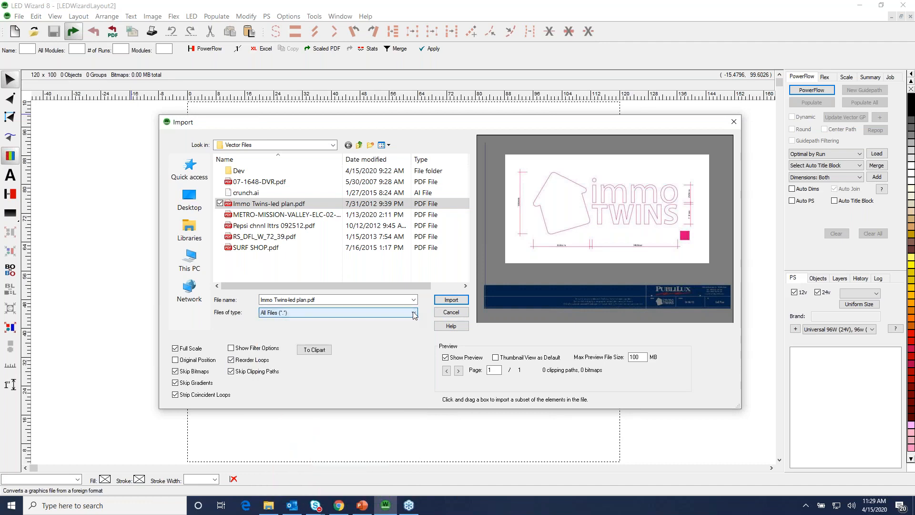
{"action": "left_click", "coordinate": [451, 300]}
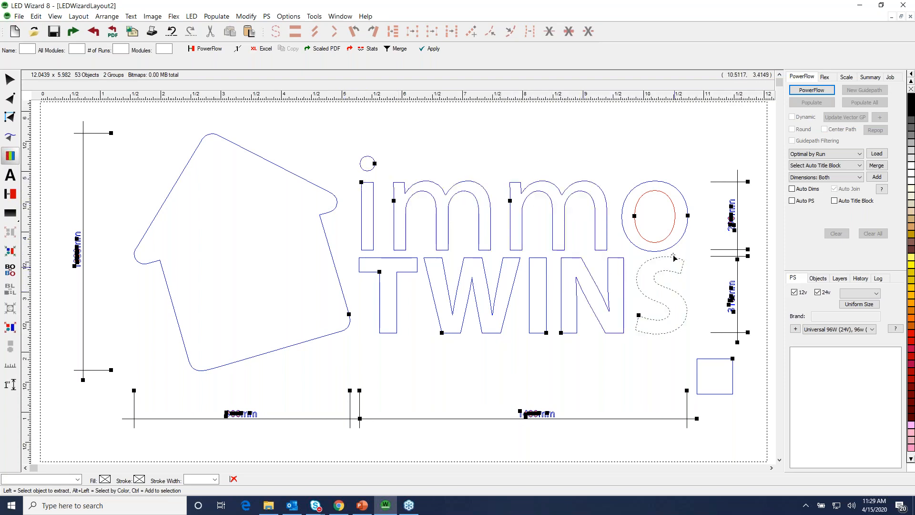
{"action": "left_click", "coordinate": [273, 176]}
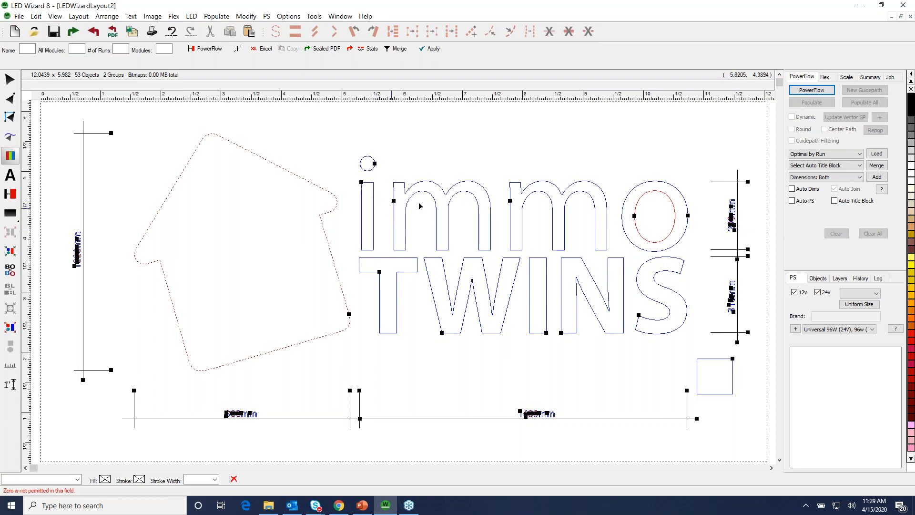
{"action": "left_click", "coordinate": [373, 209], "text": "shift"}
{"action": "left_click", "coordinate": [388, 262], "text": "shift"}
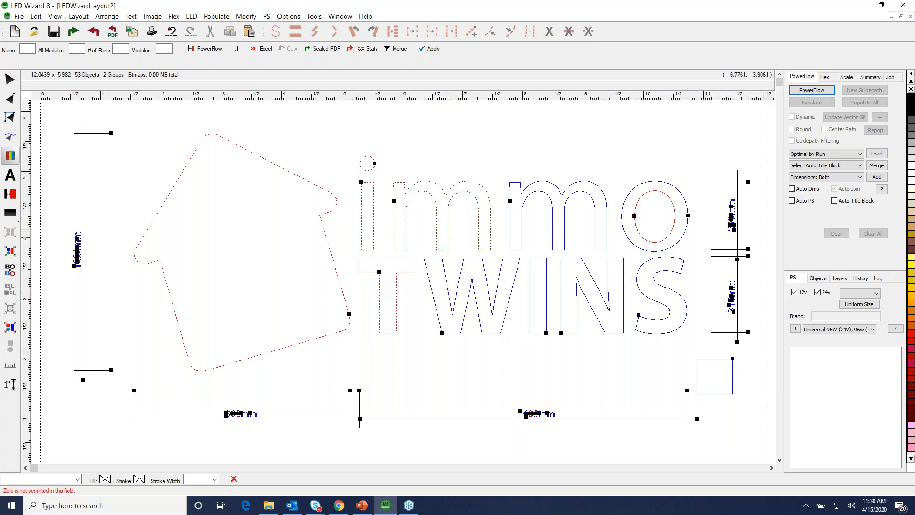
{"action": "left_click", "coordinate": [449, 224]}
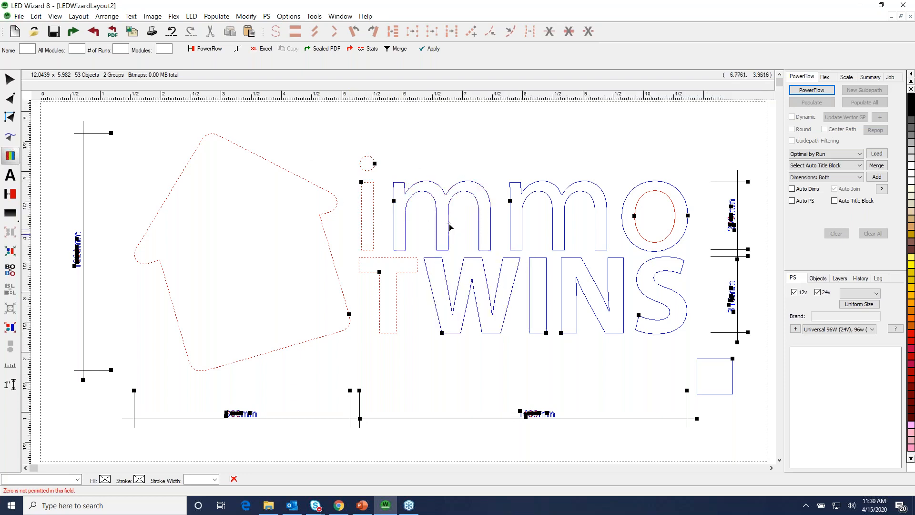
{"action": "left_click", "coordinate": [373, 227]}
{"action": "left_click", "coordinate": [411, 281]}
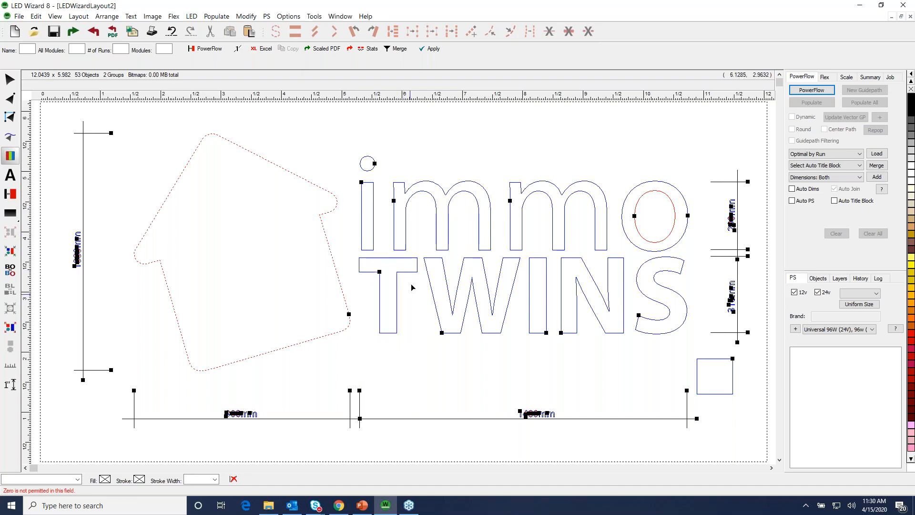
{"action": "left_click_drag", "start_coordinate": [340, 145], "coordinate": [700, 352]}
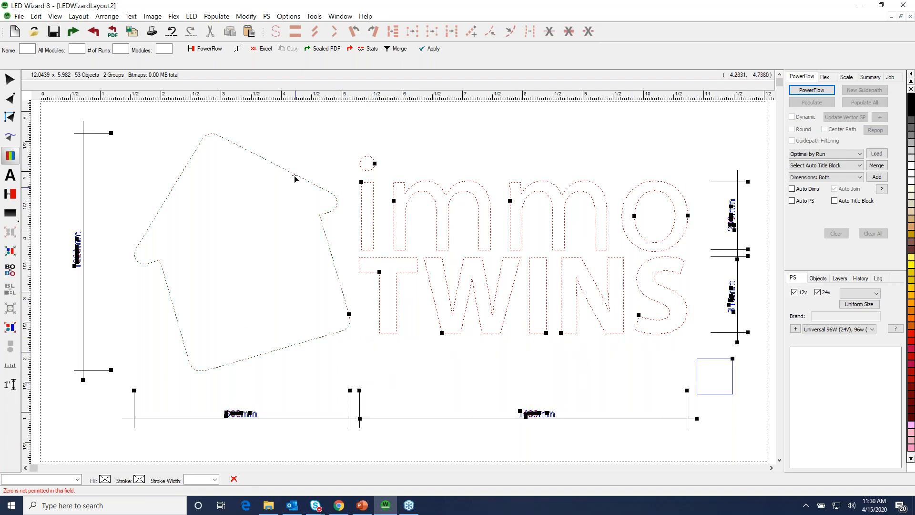
{"action": "left_click", "coordinate": [11, 80]}
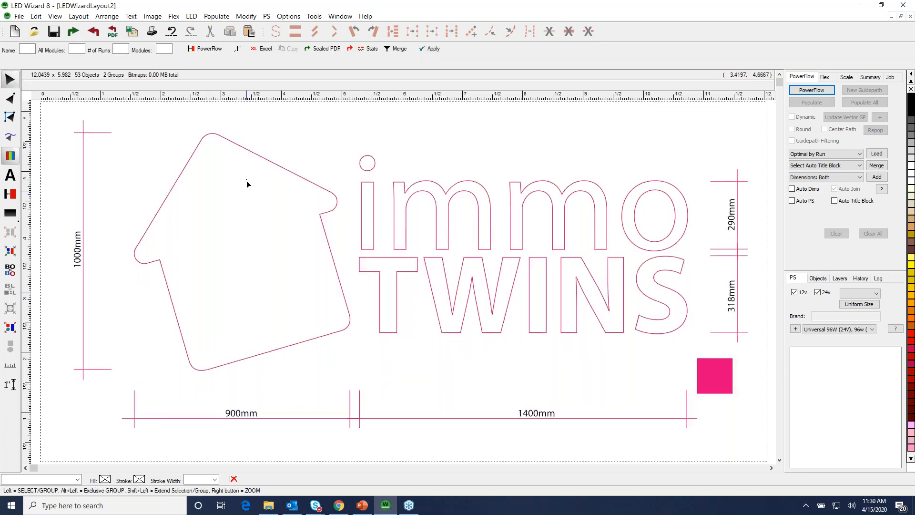
Activate the Data Prep tool and select the house outline and all the immo TWINS letters for extraction.
{"action": "key", "text": "e"}
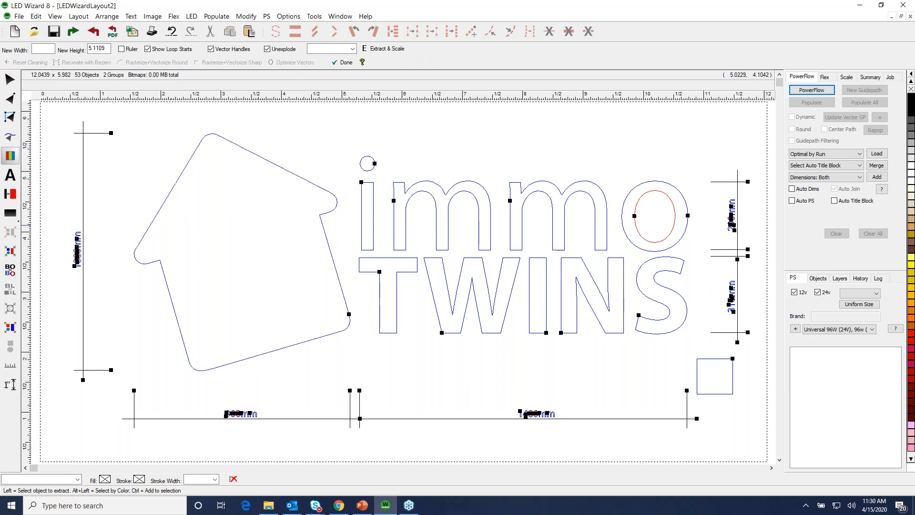
{"action": "left_click", "coordinate": [313, 16]}
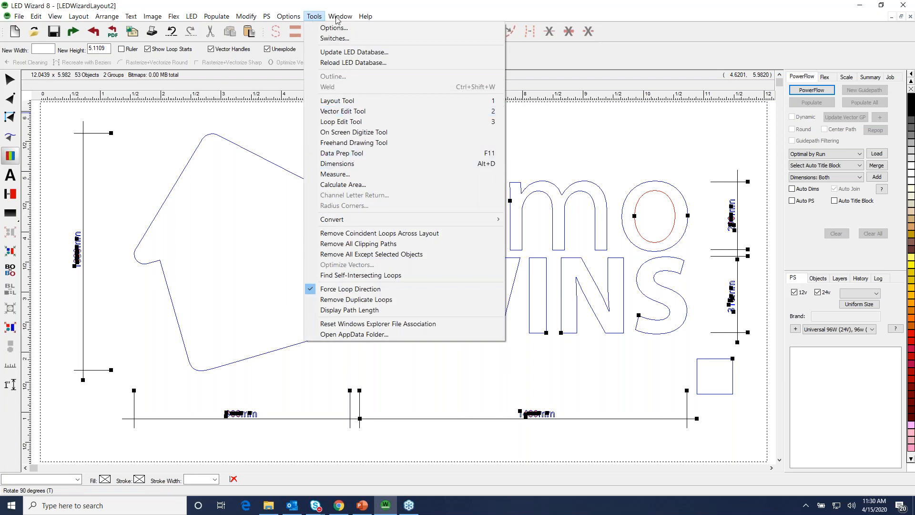
{"action": "left_click", "coordinate": [384, 14]}
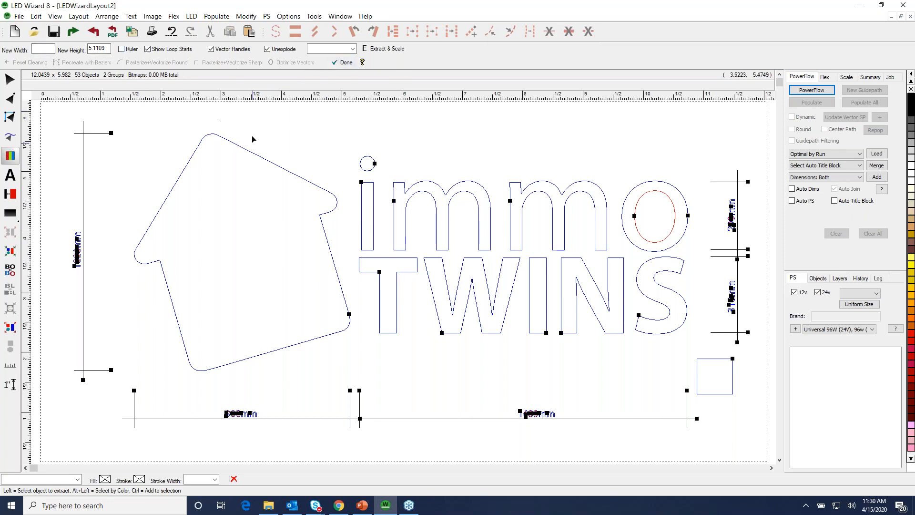
{"action": "left_click", "coordinate": [231, 142]}
{"action": "left_click_drag", "start_coordinate": [341, 137], "coordinate": [707, 351]}
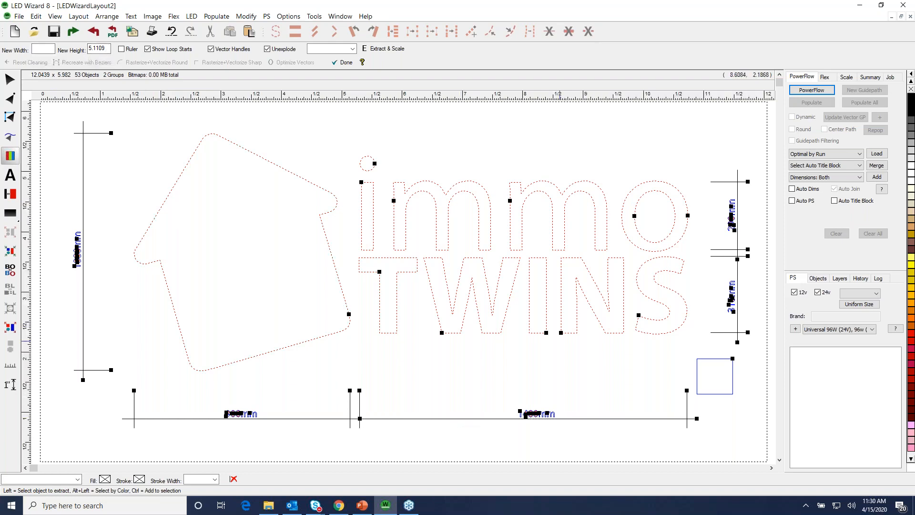
Check the house's vertical dimension label up close and set the new height for the extraction to 38.
{"action": "left_click_drag", "start_coordinate": [58, 220], "coordinate": [134, 288]}
{"action": "left_click", "coordinate": [317, 305]}
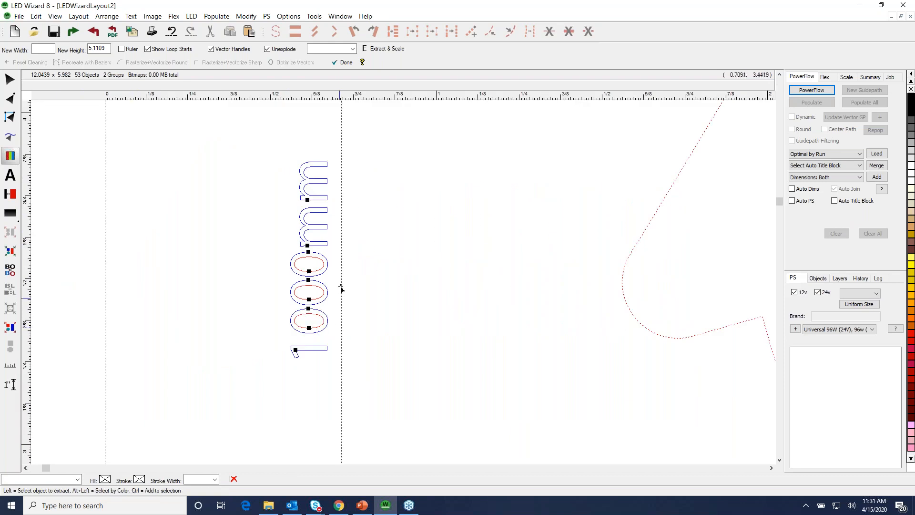
{"action": "right_click", "coordinate": [357, 283]}
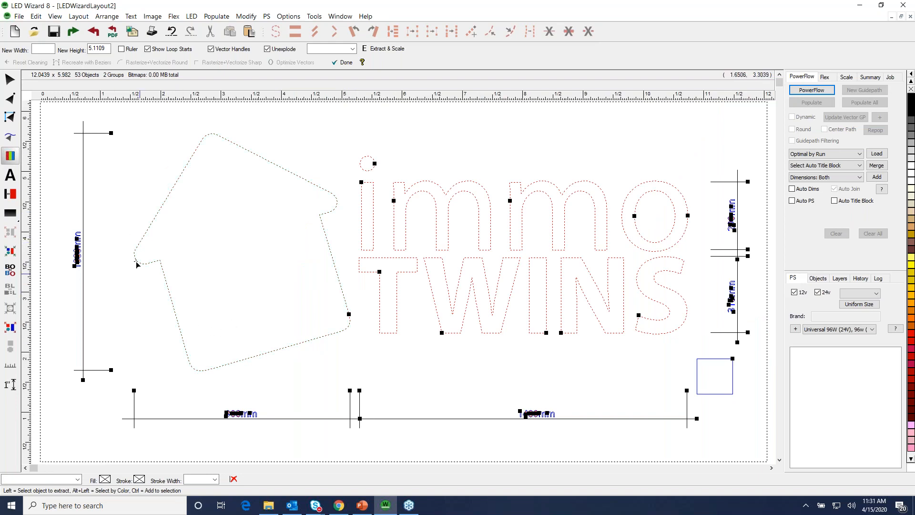
{"action": "left_click", "coordinate": [108, 49]}
{"action": "double_click", "coordinate": [105, 49]}
{"action": "type", "text": "38"}
Turn off Unexplode, then extract and scale the selected house and letters.
{"action": "left_click", "coordinate": [353, 49]}
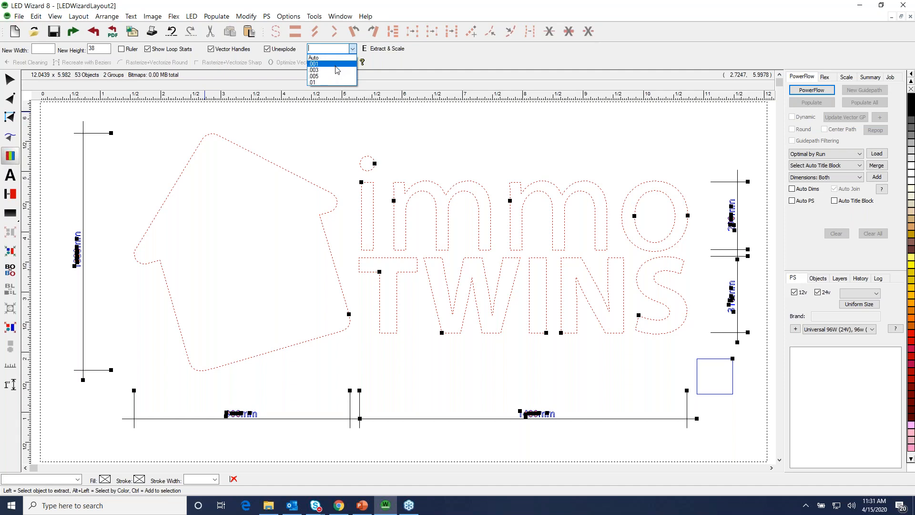
{"action": "left_click", "coordinate": [387, 61]}
{"action": "left_click", "coordinate": [272, 52]}
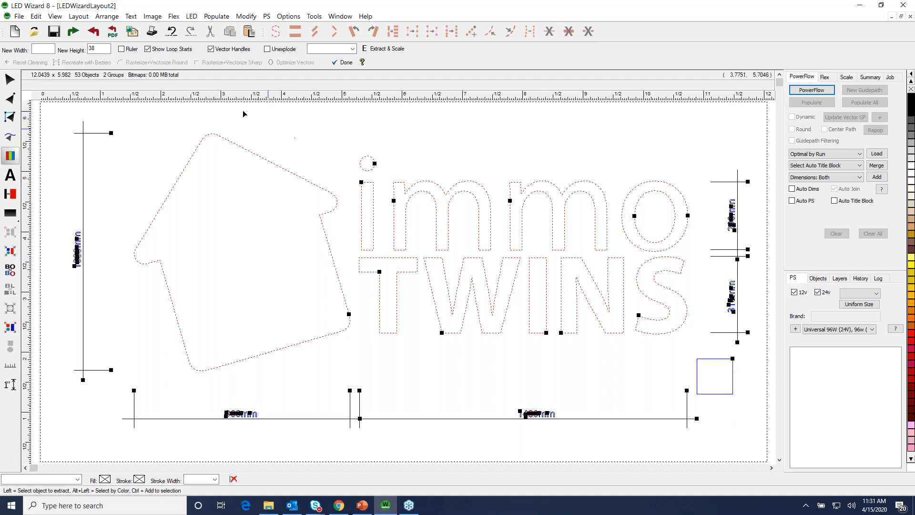
{"action": "left_click", "coordinate": [395, 50]}
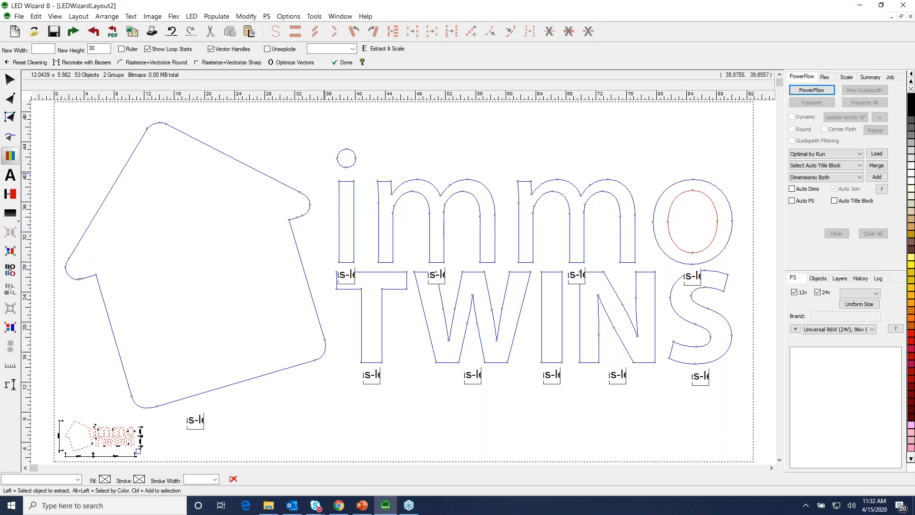
Try recreating the extracted outlines with Beziers, reset that cleaning, and optimize the vectors to finish the data prep.
{"action": "left_click", "coordinate": [79, 65]}
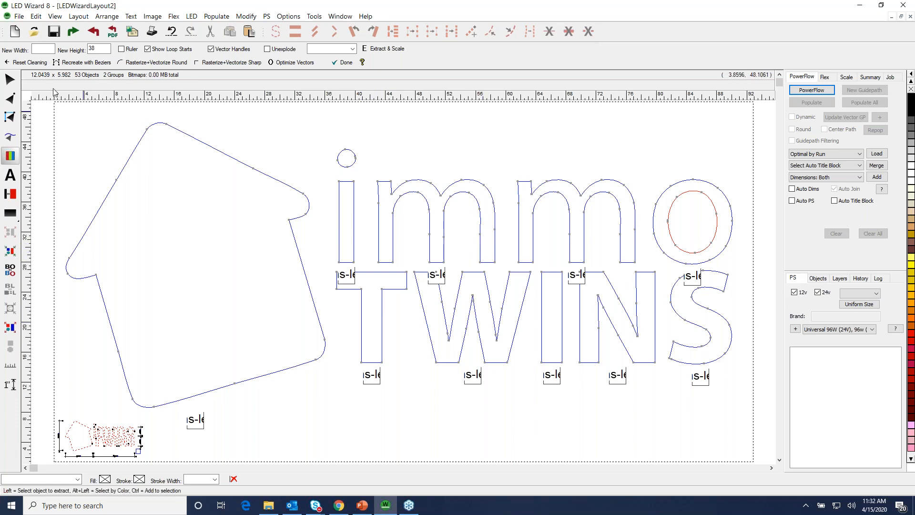
{"action": "left_click", "coordinate": [31, 64]}
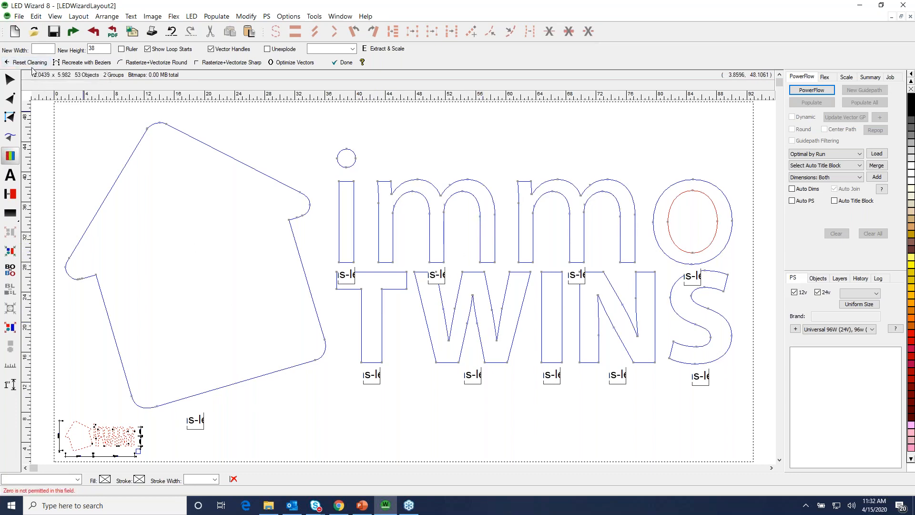
{"action": "left_click", "coordinate": [294, 62]}
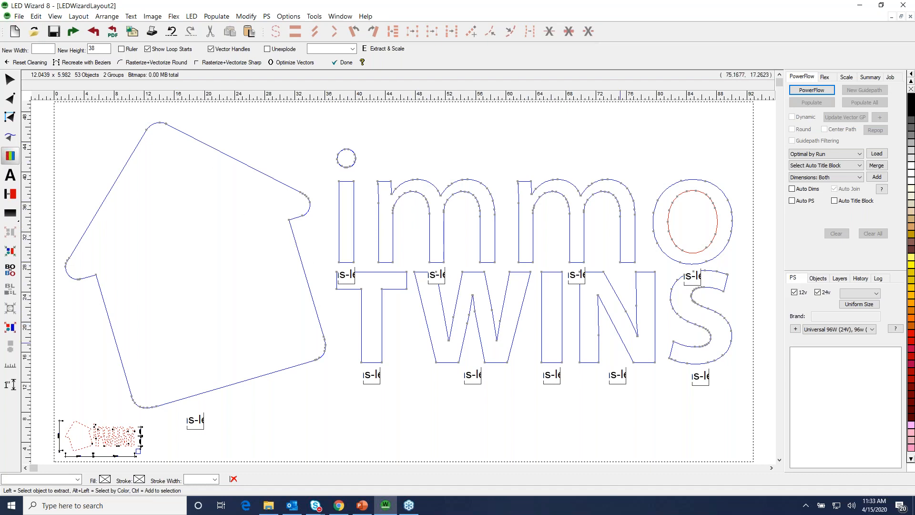
{"action": "left_click", "coordinate": [344, 64]}
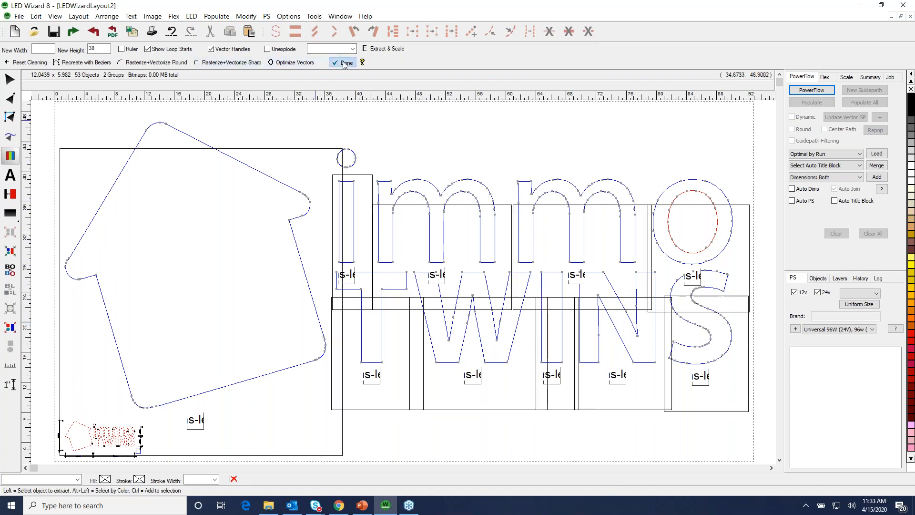
Move the extracted logo group within the page to about X 0.92, Y 2.14 and turn off the fill color display.
{"action": "left_click", "coordinate": [476, 308]}
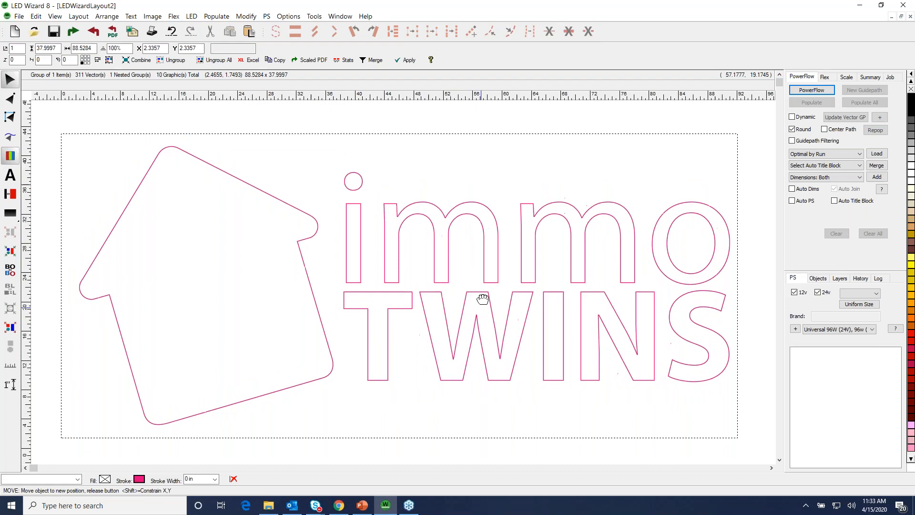
{"action": "left_click_drag", "start_coordinate": [458, 302], "coordinate": [460, 297]}
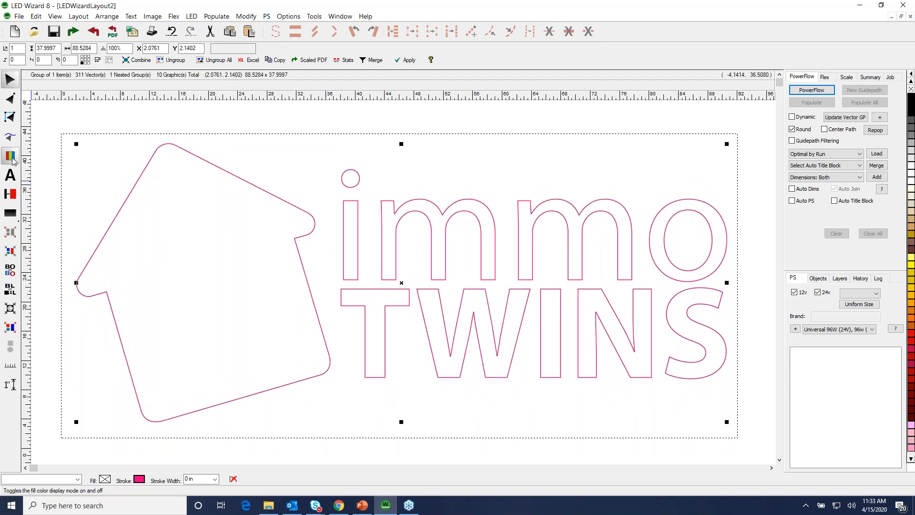
{"action": "left_click", "coordinate": [10, 158]}
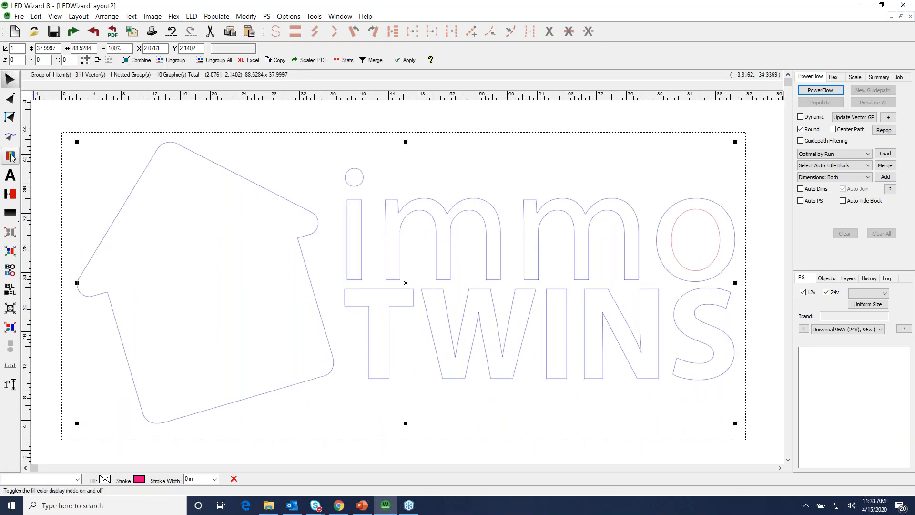
{"action": "left_click_drag", "start_coordinate": [403, 262], "coordinate": [396, 254]}
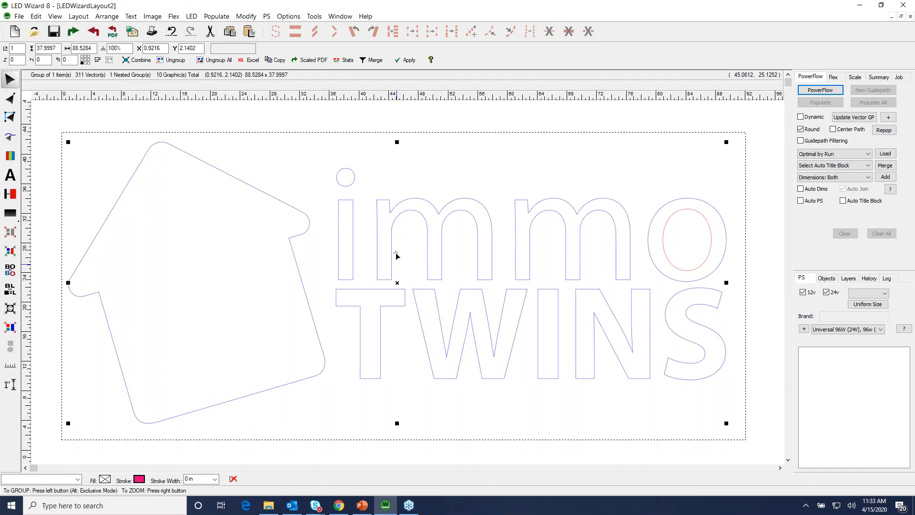
Ungroup the logo and select its letters one at a time, ending with the S of TWINS.
{"action": "key", "text": "u"}
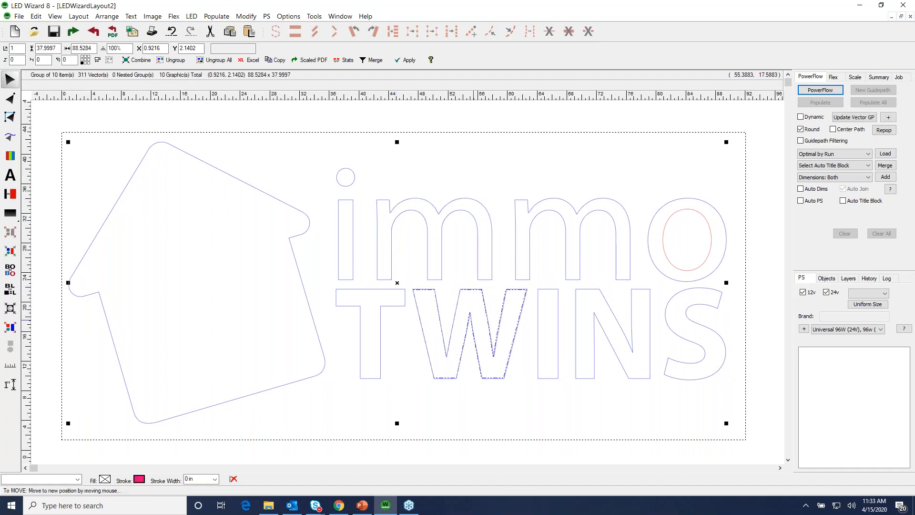
{"action": "left_click", "coordinate": [476, 307]}
{"action": "left_click", "coordinate": [484, 303]}
{"action": "left_click", "coordinate": [491, 271]}
{"action": "left_click", "coordinate": [537, 302]}
{"action": "left_click", "coordinate": [579, 269]}
{"action": "left_click", "coordinate": [608, 298]}
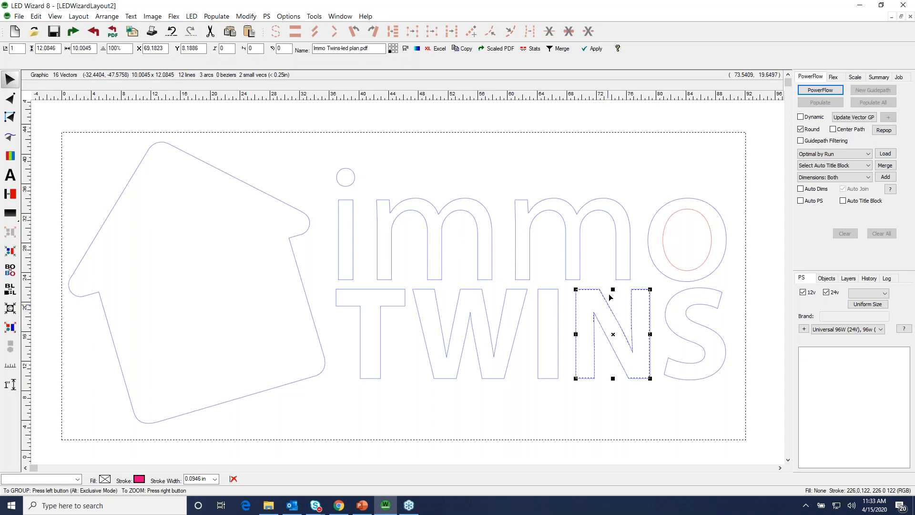
{"action": "left_click", "coordinate": [683, 282]}
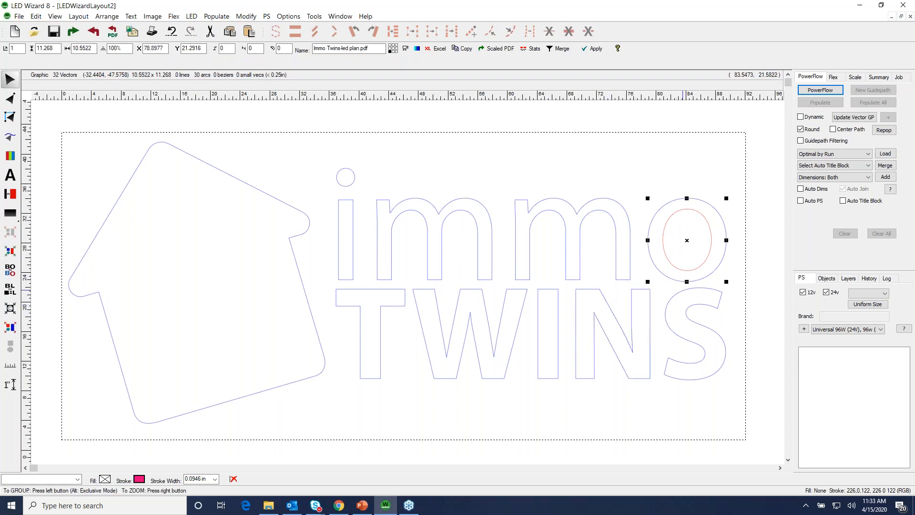
{"action": "left_click", "coordinate": [690, 317]}
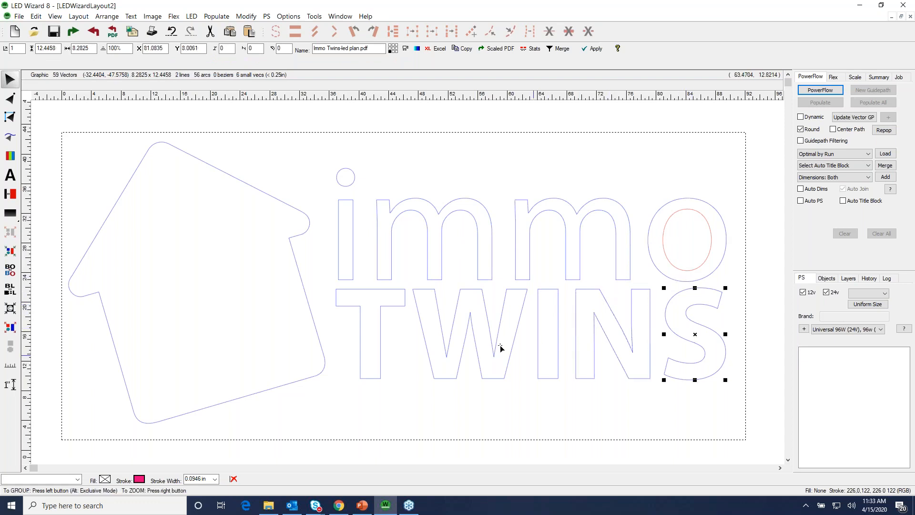
Select the first m together with the W and move them about 1.1 in to the right and slightly down.
{"action": "left_click", "coordinate": [480, 277]}
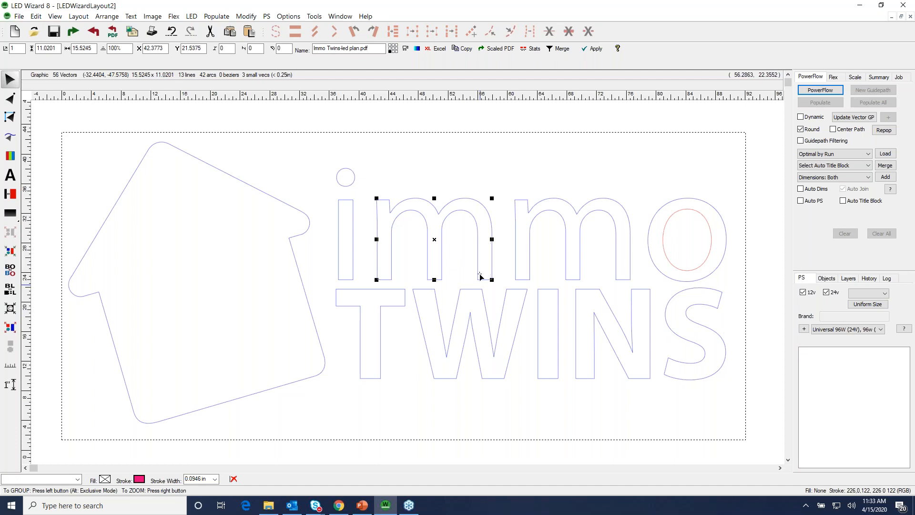
{"action": "left_click", "coordinate": [492, 376], "text": "shift"}
{"action": "mouse_move", "coordinate": [484, 325]}
{"action": "left_mouse_down"}
{"action": "mouse_move", "coordinate": [490, 312]}
{"action": "mouse_move", "coordinate": [492, 334]}
{"action": "left_mouse_up"}
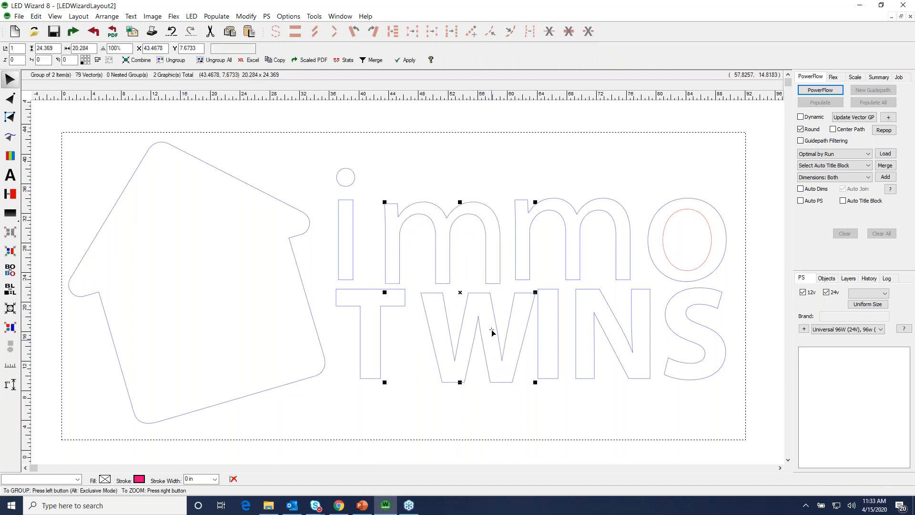
Undo the move of the first m and W, and move the second m together with the N up about 0.6 in.
{"action": "key", "text": "ctrl+z"}
{"action": "left_click", "coordinate": [581, 260]}
{"action": "left_click", "coordinate": [615, 314], "text": "shift"}
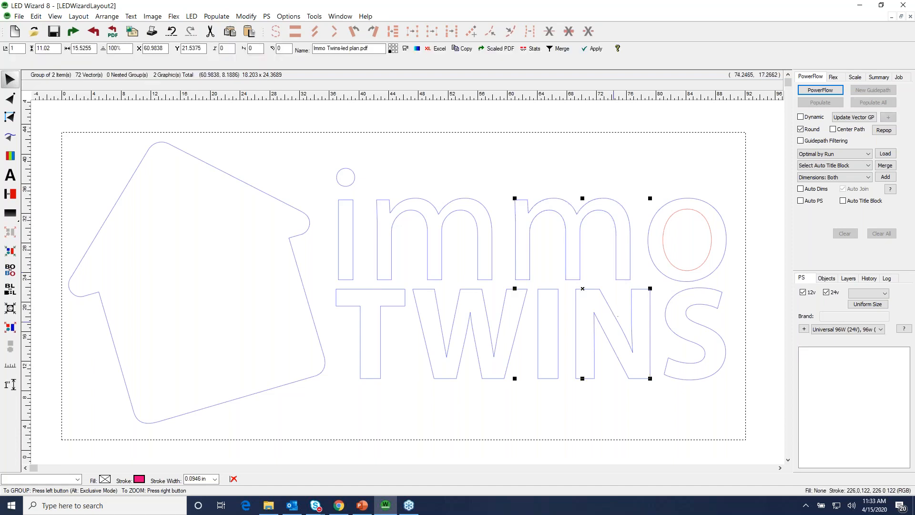
{"action": "mouse_move", "coordinate": [610, 316]}
{"action": "left_mouse_down"}
{"action": "mouse_move", "coordinate": [618, 296]}
{"action": "mouse_move", "coordinate": [608, 311]}
{"action": "left_mouse_up"}
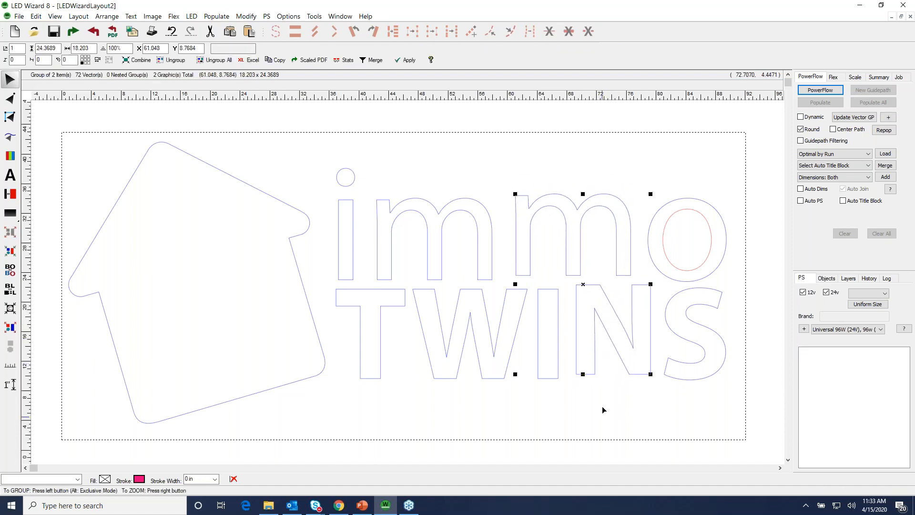
{"action": "left_click_drag", "start_coordinate": [572, 348], "coordinate": [571, 337]}
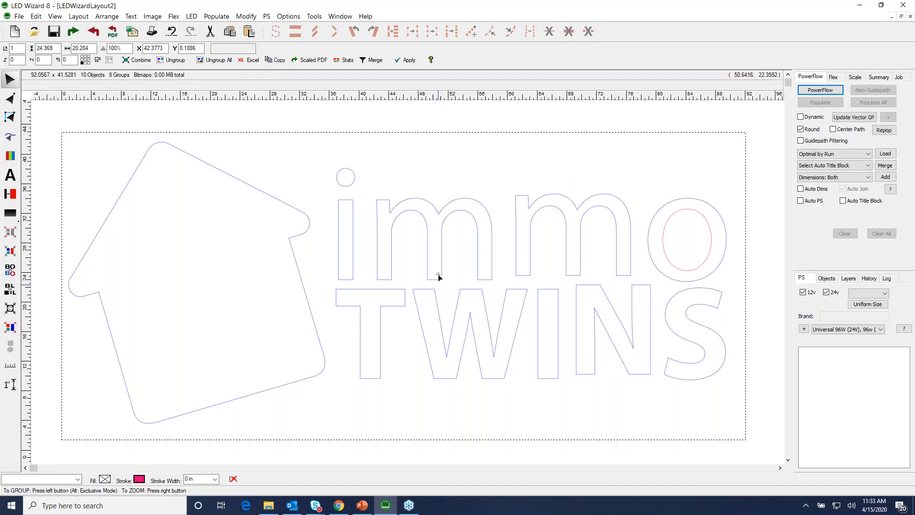
Select the letter i alone, try moving the house outline slightly, and undo that move.
{"action": "left_click", "coordinate": [419, 278]}
{"action": "left_click", "coordinate": [366, 282]}
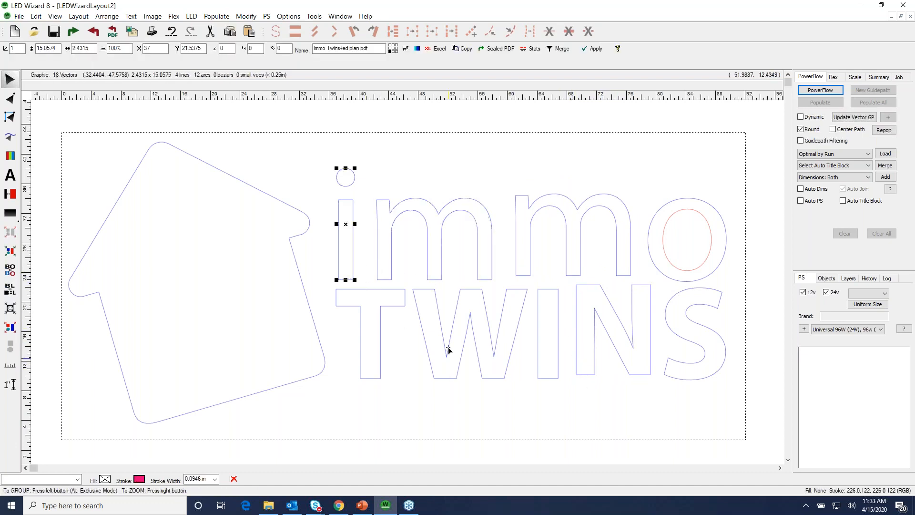
{"action": "left_click_drag", "start_coordinate": [317, 144], "coordinate": [311, 108]}
{"action": "key", "text": "ctrl+z"}
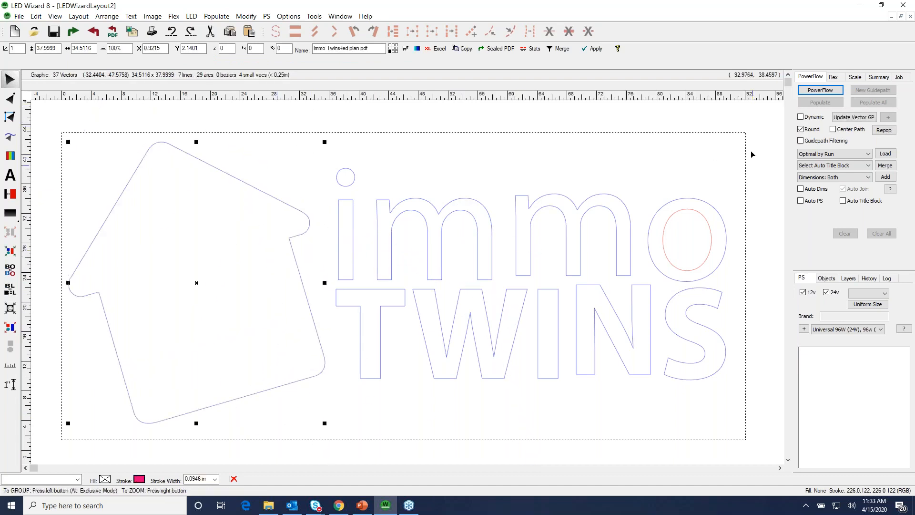
Select the immo row and the TWINS row as temporary groups, select the house outline alone, and clear the selection.
{"action": "left_click_drag", "start_coordinate": [759, 145], "coordinate": [305, 288]}
{"action": "left_click_drag", "start_coordinate": [765, 399], "coordinate": [319, 299]}
{"action": "left_click", "coordinate": [306, 298]}
{"action": "left_click", "coordinate": [391, 257]}
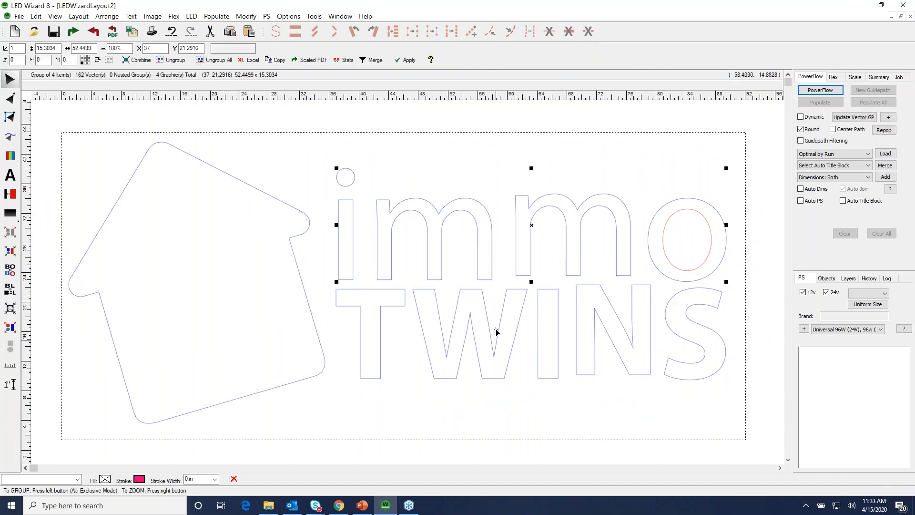
{"action": "left_click", "coordinate": [528, 317]}
{"action": "left_click", "coordinate": [524, 267]}
{"action": "left_click", "coordinate": [531, 316]}
{"action": "left_click", "coordinate": [271, 287]}
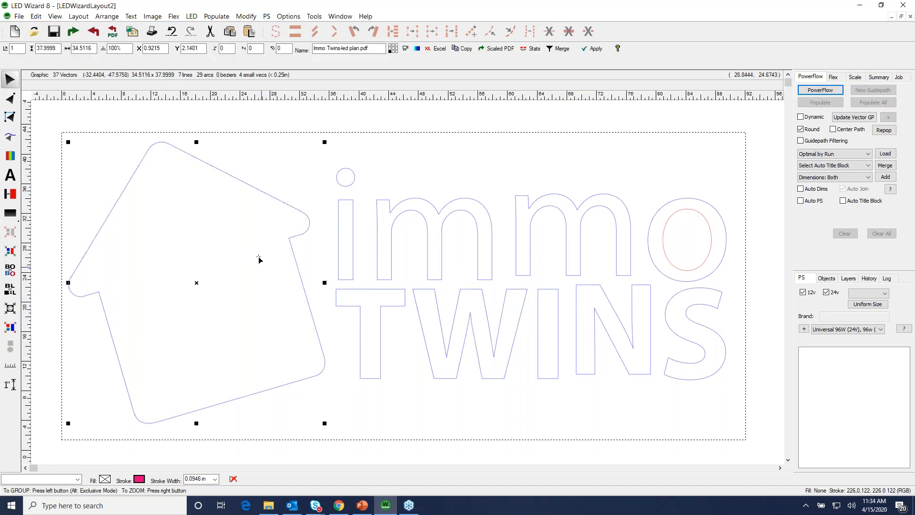
{"action": "left_click", "coordinate": [457, 148]}
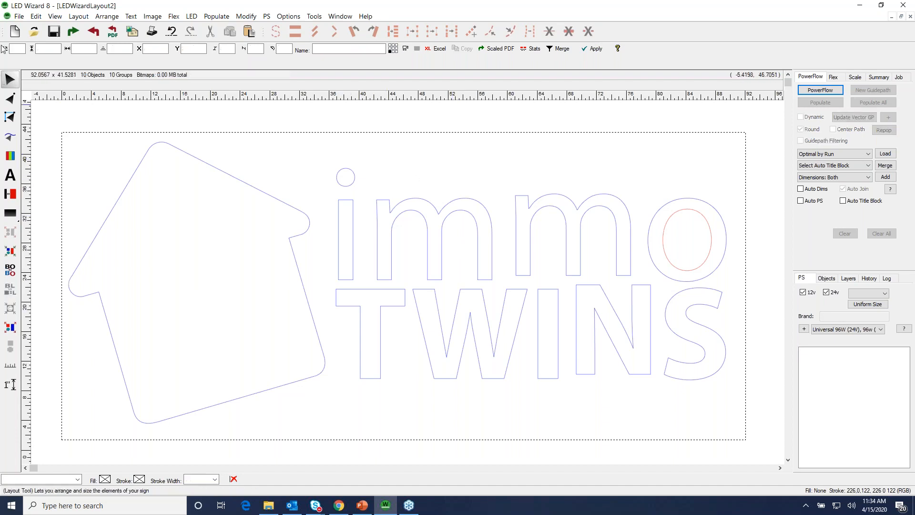
Create a new layout and import only the dimensioned METRO sign elevation from METRO-MISSION-VALLEY-ELC-02-1_0.pdf.
{"action": "left_click", "coordinate": [15, 31]}
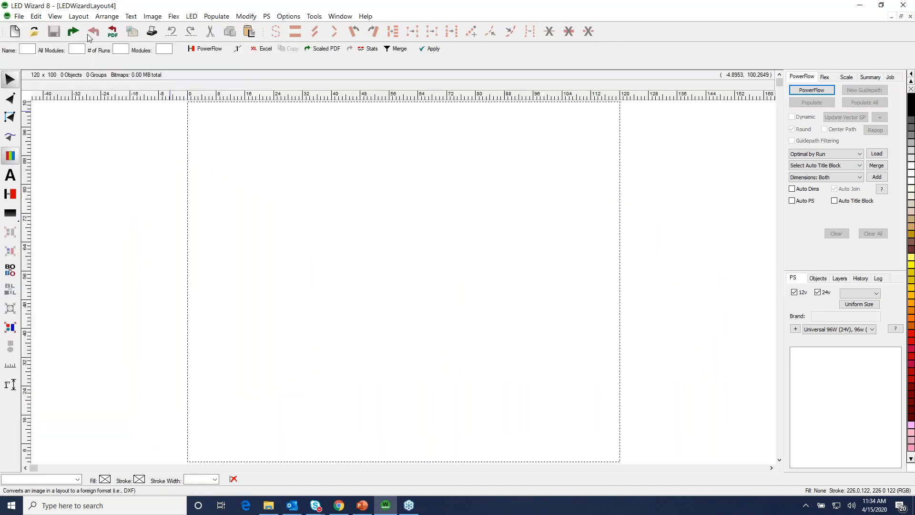
{"action": "left_click", "coordinate": [74, 31]}
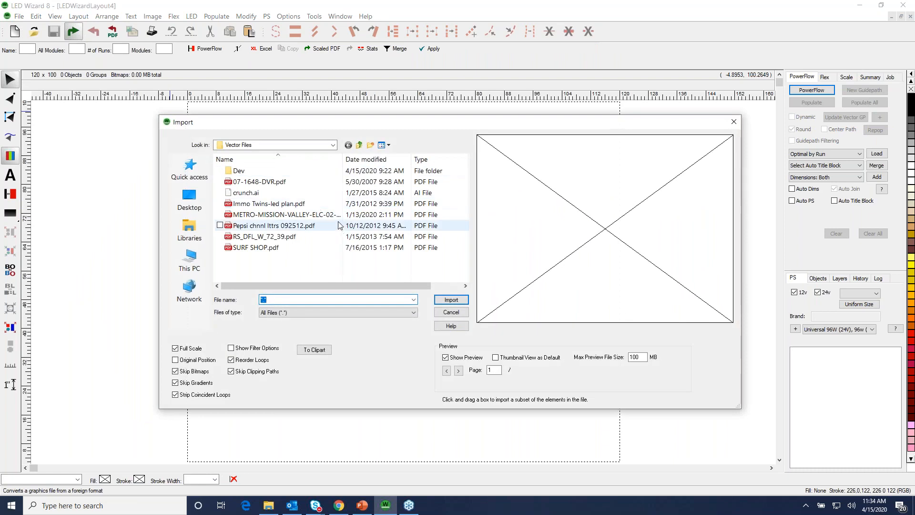
{"action": "left_click", "coordinate": [312, 215]}
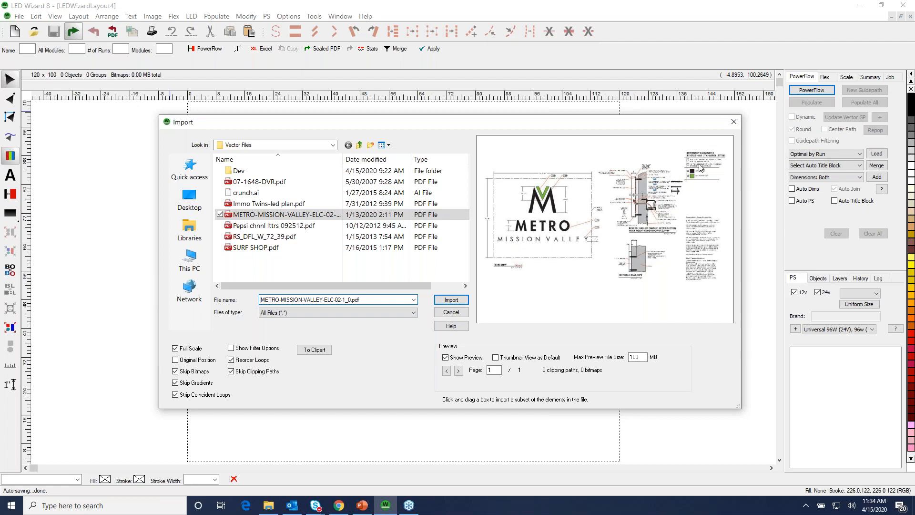
{"action": "left_click_drag", "start_coordinate": [481, 165], "coordinate": [605, 262]}
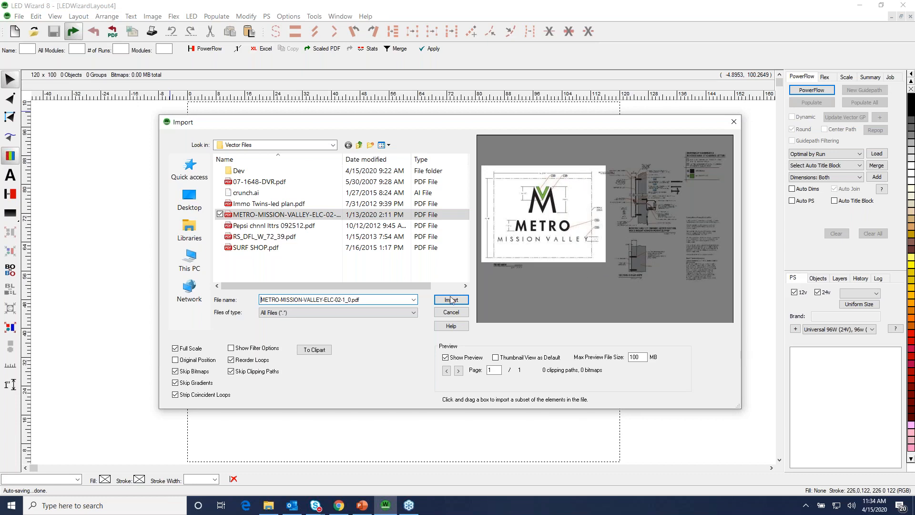
{"action": "left_click", "coordinate": [453, 300]}
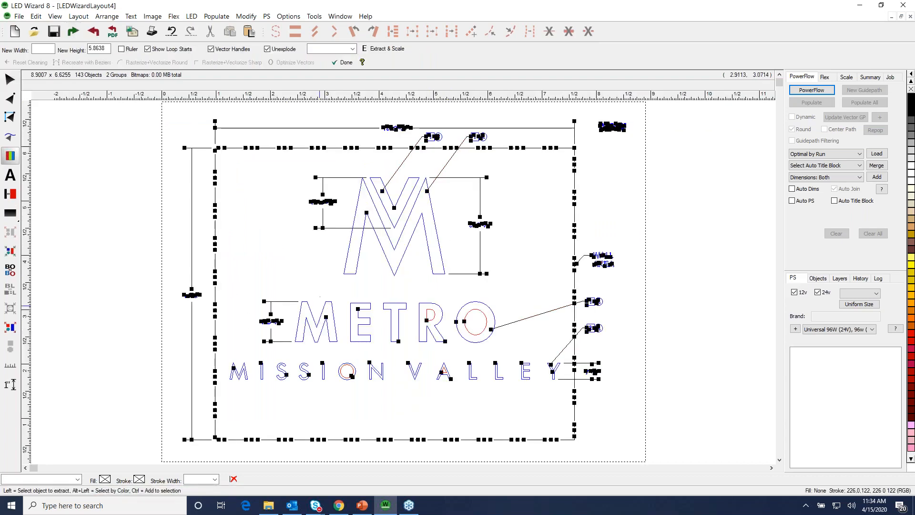
Select the MISSION VALLEY lettering, the METRO lettering and both outlines of the M emblem for extraction.
{"action": "key", "text": "z"}
{"action": "left_click_drag", "start_coordinate": [159, 277], "coordinate": [236, 319]}
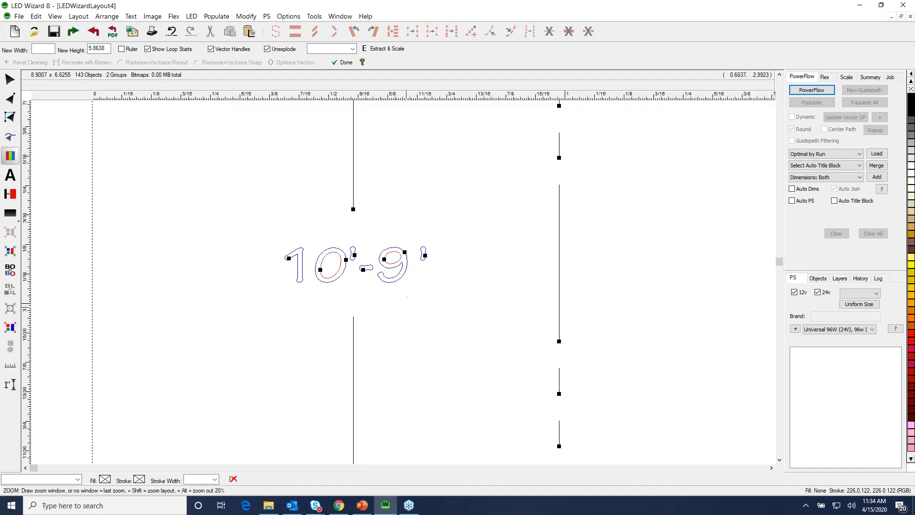
{"action": "key", "text": "F4"}
{"action": "key", "text": "F2"}
{"action": "left_click_drag", "start_coordinate": [180, 106], "coordinate": [324, 211]}
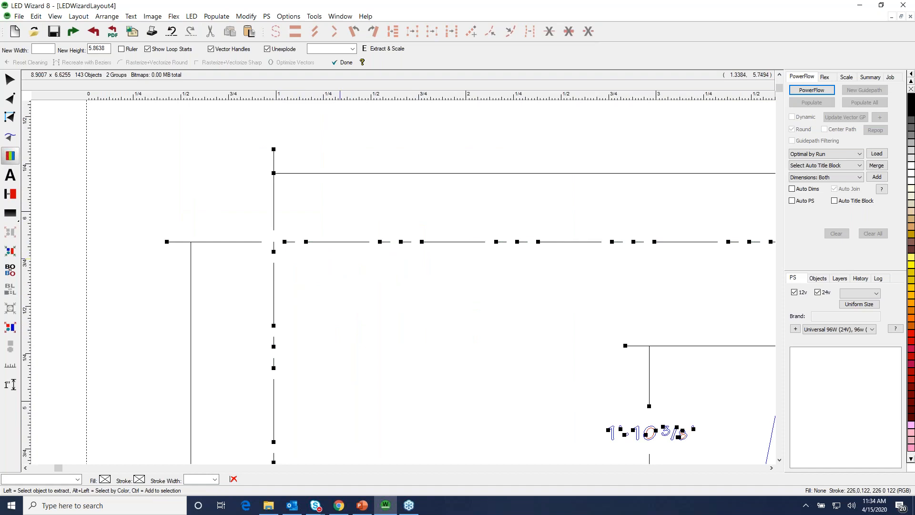
{"action": "key", "text": "F4"}
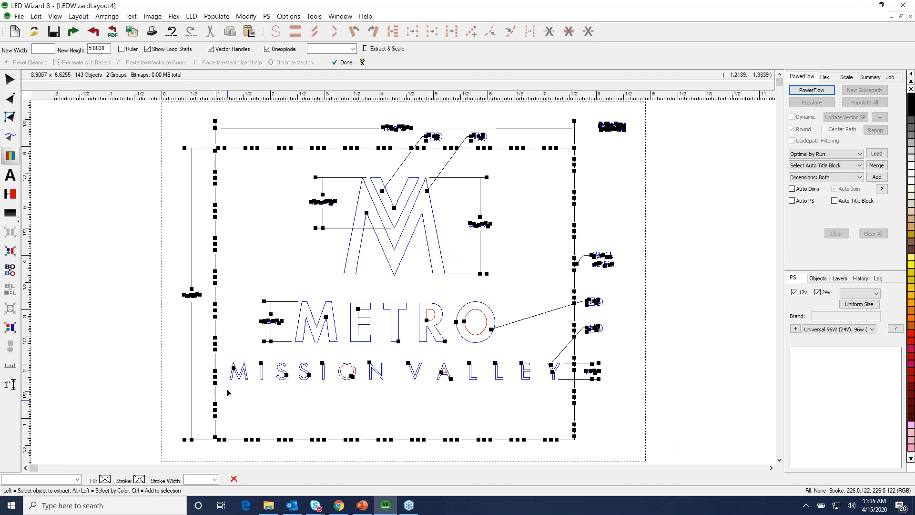
{"action": "left_click_drag", "start_coordinate": [230, 383], "coordinate": [569, 358]}
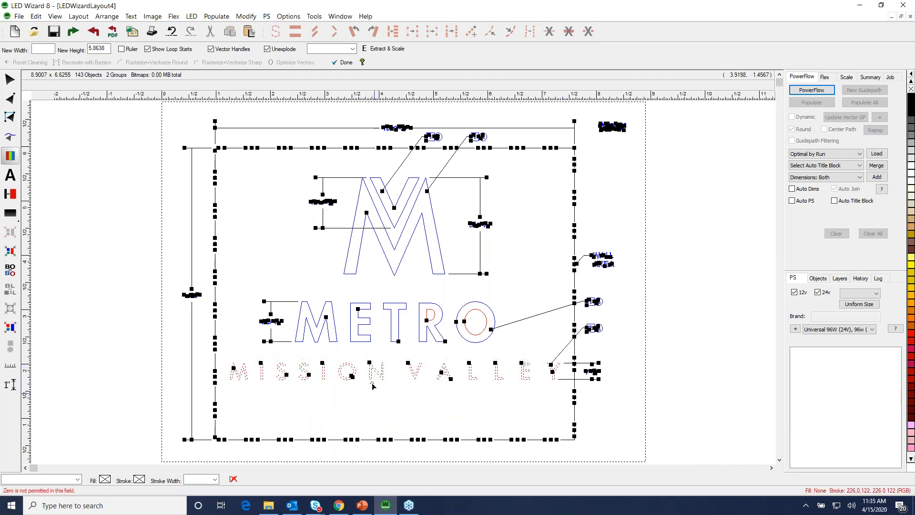
{"action": "left_click_drag", "start_coordinate": [506, 350], "coordinate": [292, 289]}
{"action": "left_click", "coordinate": [380, 250], "text": "shift"}
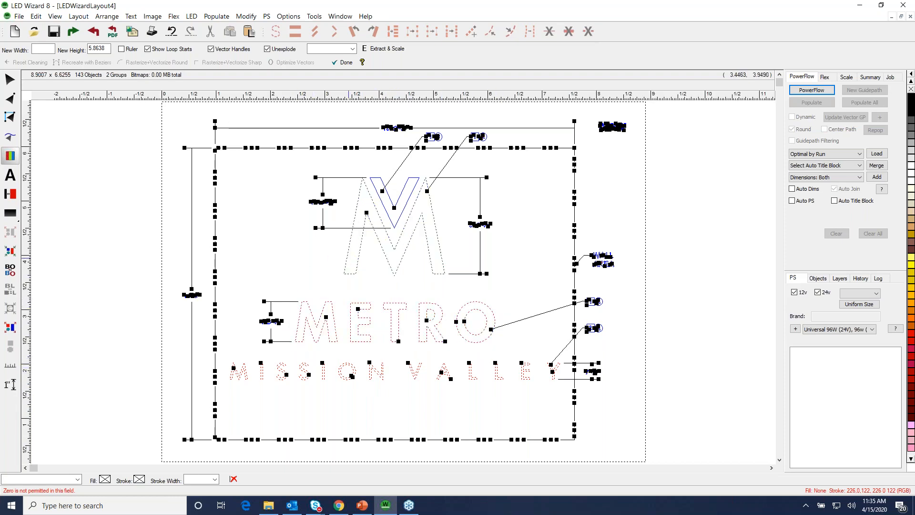
{"action": "left_click", "coordinate": [400, 217], "text": "shift"}
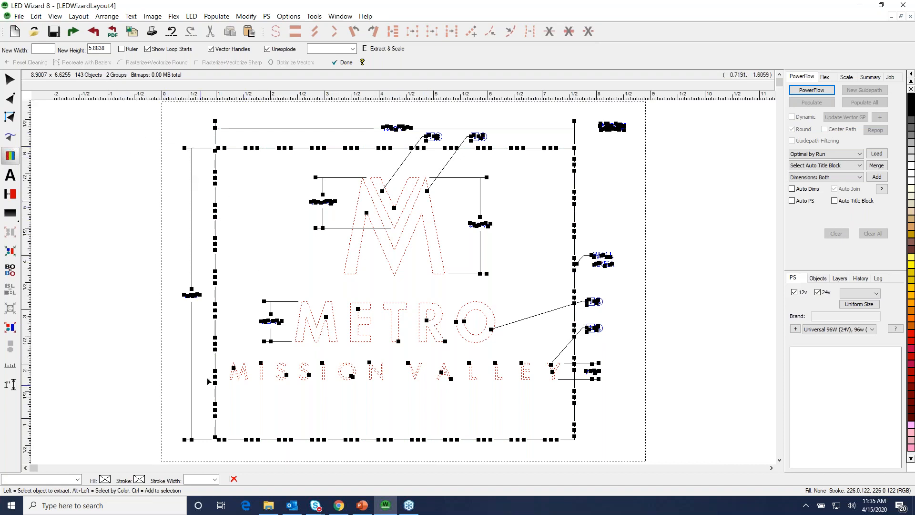
Place horizontal guides along the lower and upper lines of the dashed sign boundary.
{"action": "left_click_drag", "start_coordinate": [164, 387], "coordinate": [327, 457]}
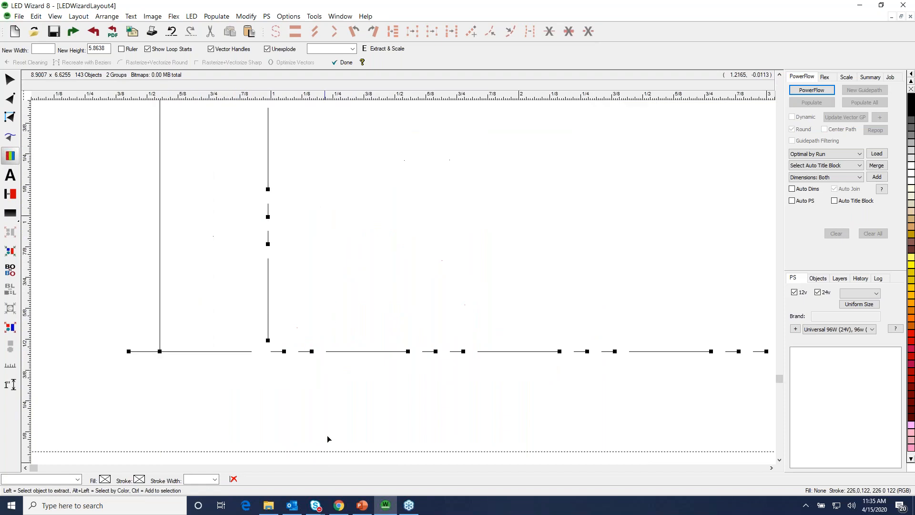
{"action": "left_click_drag", "start_coordinate": [327, 94], "coordinate": [302, 352]}
{"action": "right_click", "coordinate": [302, 351]}
{"action": "left_click_drag", "start_coordinate": [121, 100], "coordinate": [127, 146]}
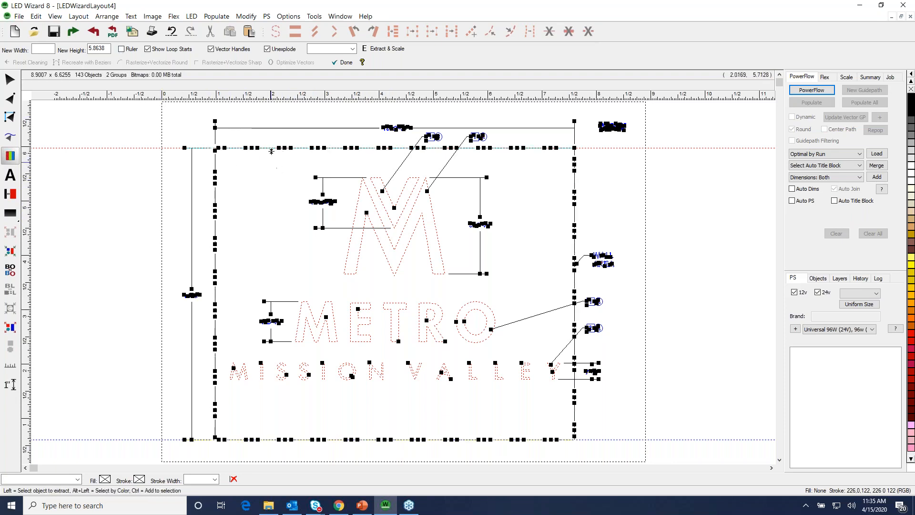
Turn on the scale ruler and snap its upper end to the upper guide so it spans the overall height dimension.
{"action": "left_click", "coordinate": [121, 49]}
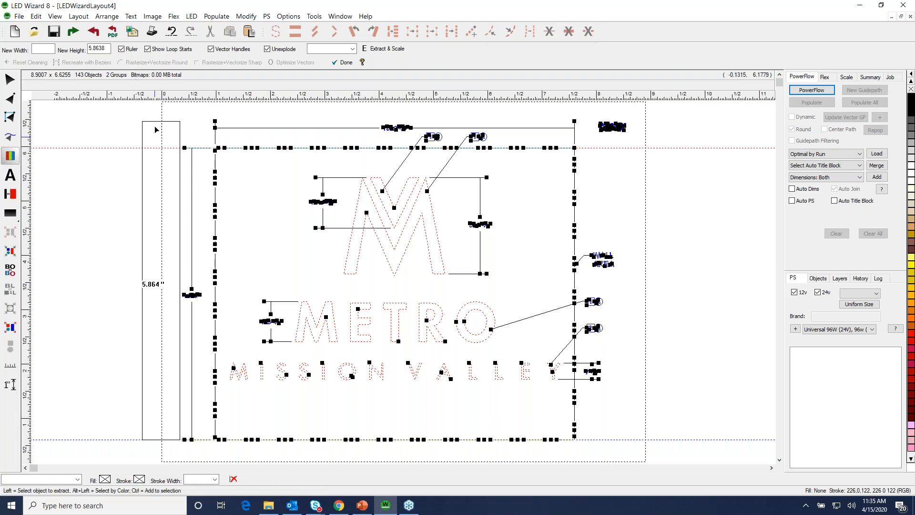
{"action": "left_click_drag", "start_coordinate": [151, 125], "coordinate": [119, 149]}
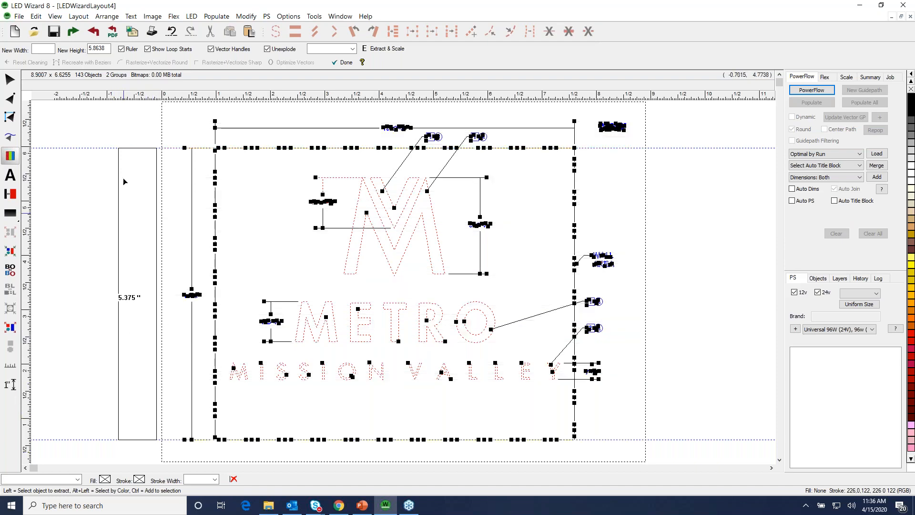
{"action": "scroll", "coordinate": [117, 151], "scroll_direction": "up", "scroll_amount": 3}
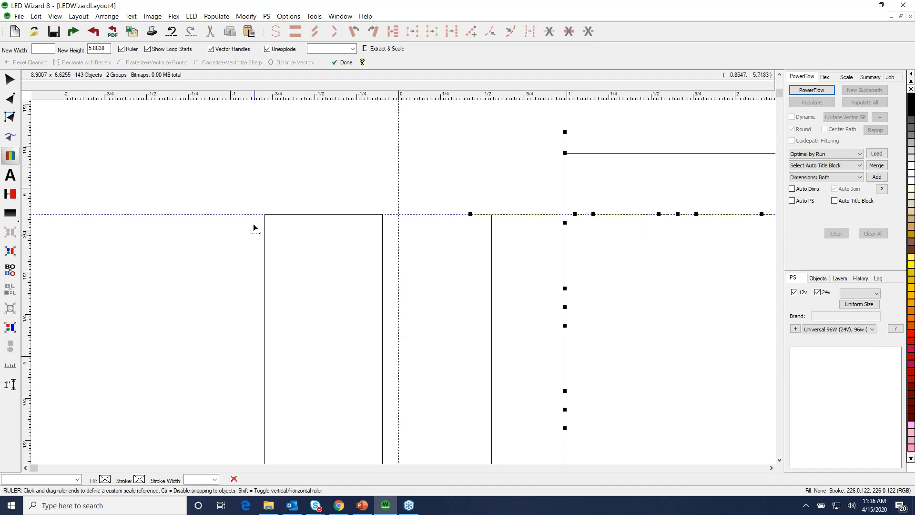
{"action": "left_click_drag", "start_coordinate": [256, 228], "coordinate": [251, 215]}
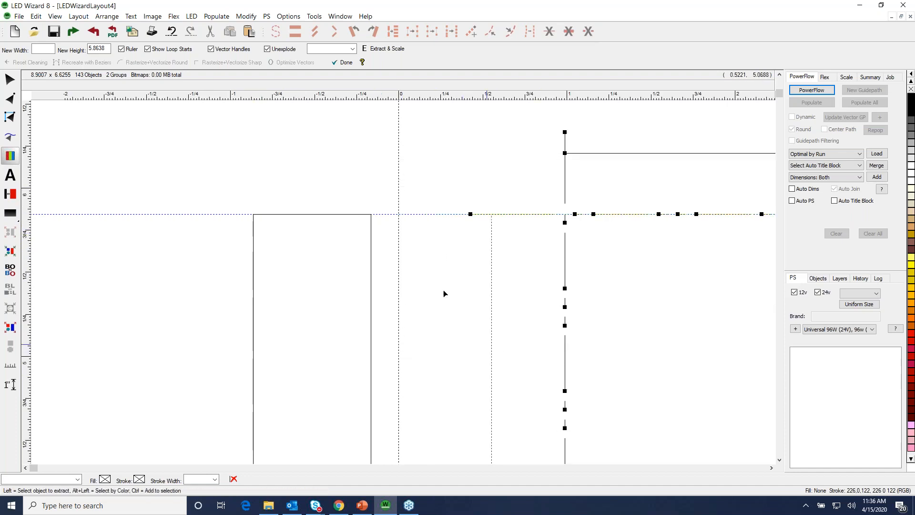
{"action": "left_click", "coordinate": [374, 227]}
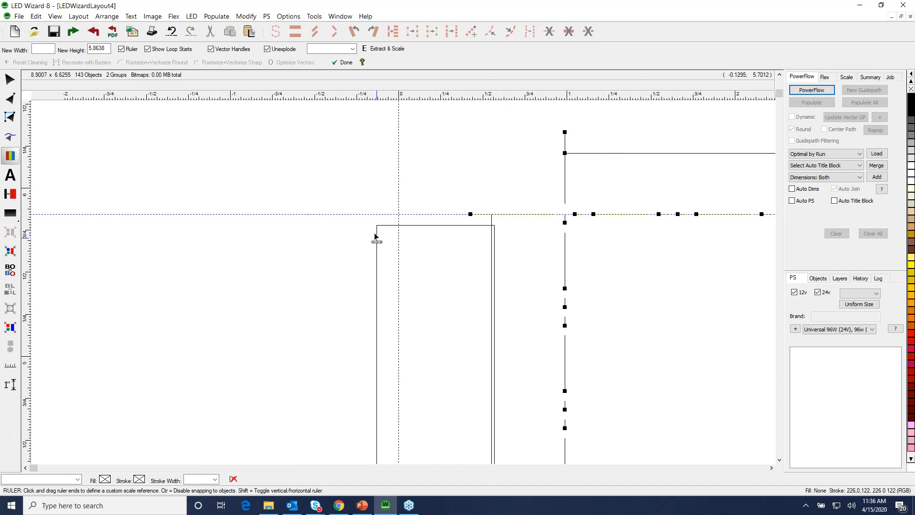
{"action": "left_click_drag", "start_coordinate": [371, 227], "coordinate": [335, 220]}
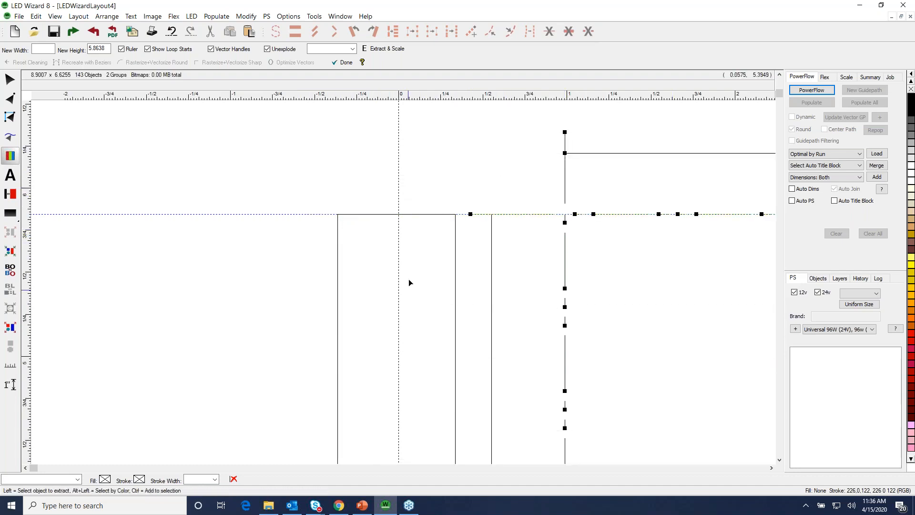
{"action": "key", "text": "F4"}
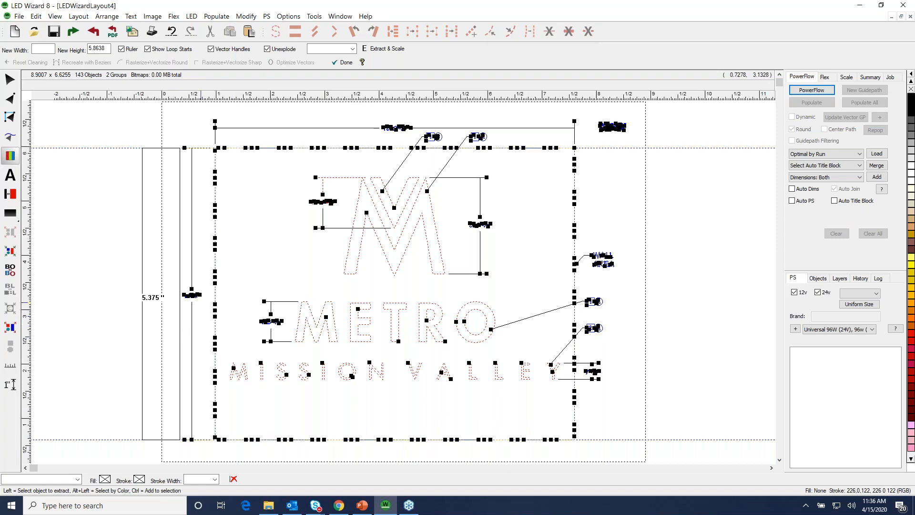
Set the new height for the ruler span to 10' 9", turn off Unexplode, and extract and scale the selected artwork.
{"action": "left_click_drag", "start_coordinate": [120, 272], "coordinate": [236, 332]}
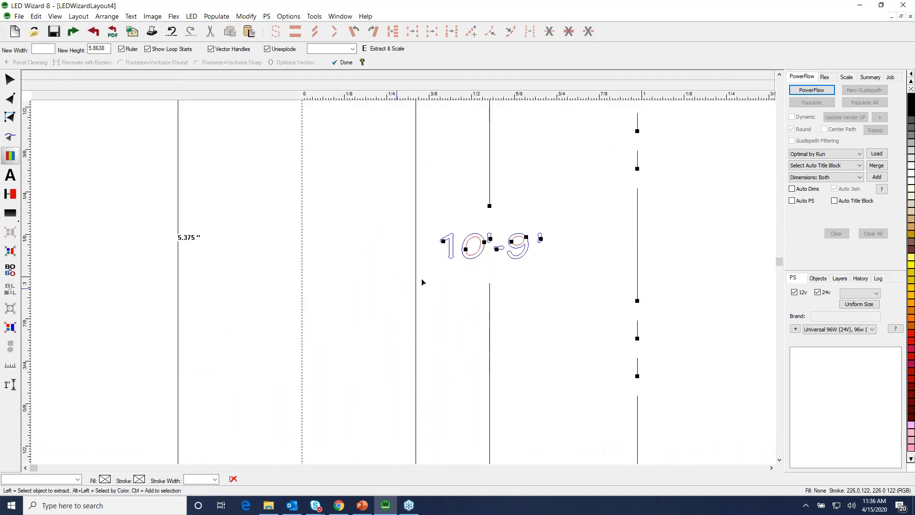
{"action": "right_click", "coordinate": [444, 275]}
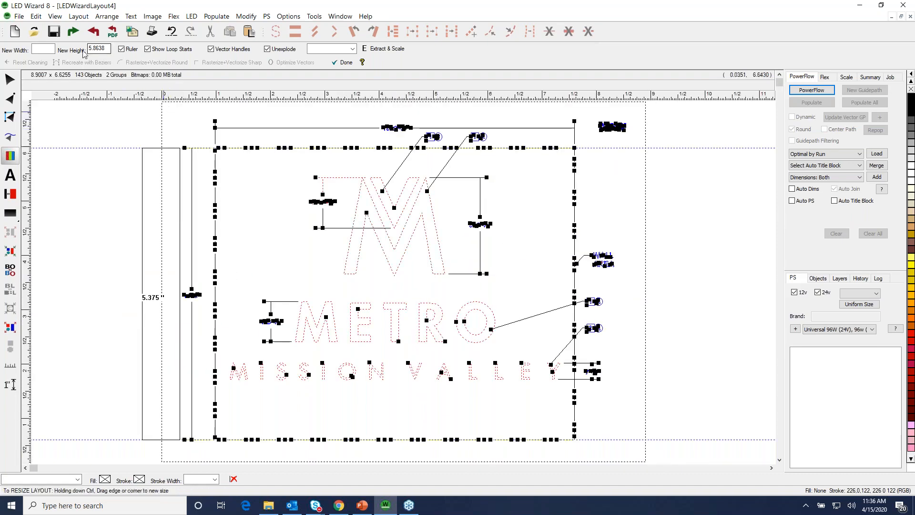
{"action": "double_click", "coordinate": [107, 48]}
{"action": "type", "text": "10' 9\""}
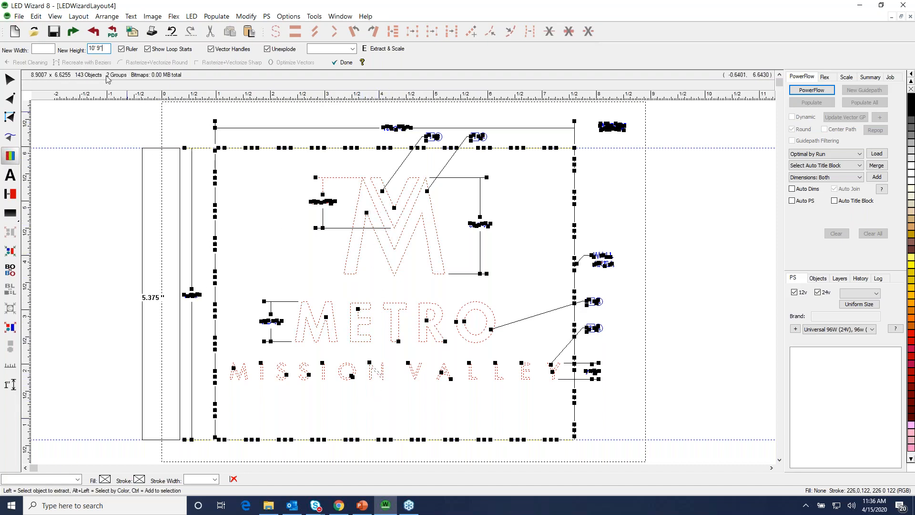
{"action": "left_click", "coordinate": [267, 49]}
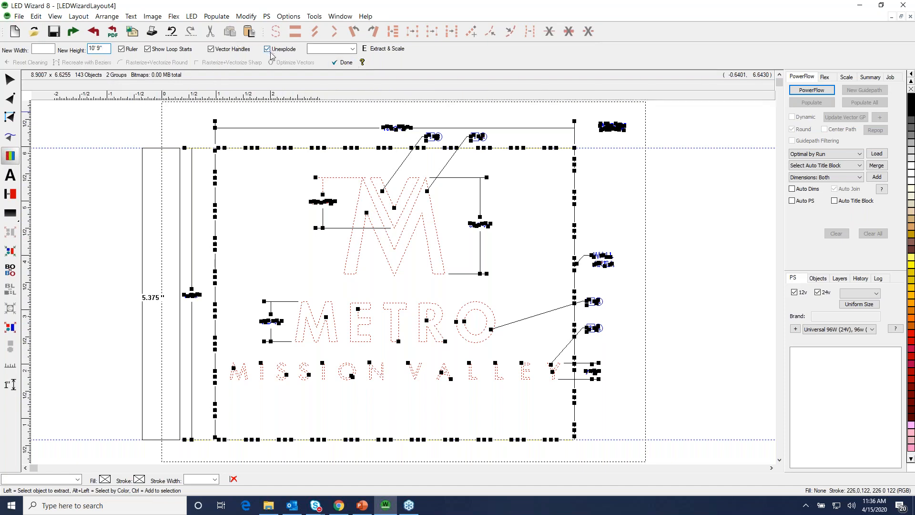
{"action": "left_click", "coordinate": [378, 50]}
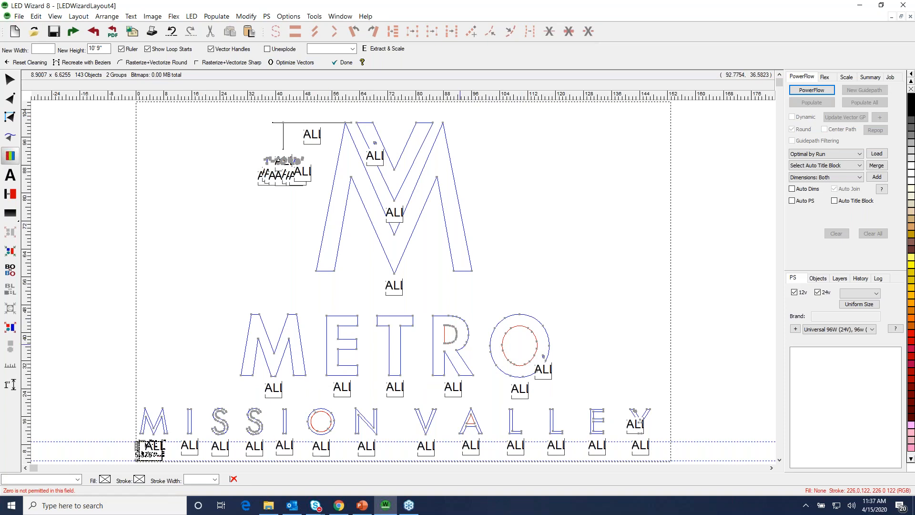
Finish the data prep, then move the extracted METRO logo group to about X 2.63, Y 2.16 and ungroup it.
{"action": "left_click", "coordinate": [345, 62]}
{"action": "left_click_drag", "start_coordinate": [473, 334], "coordinate": [479, 326]}
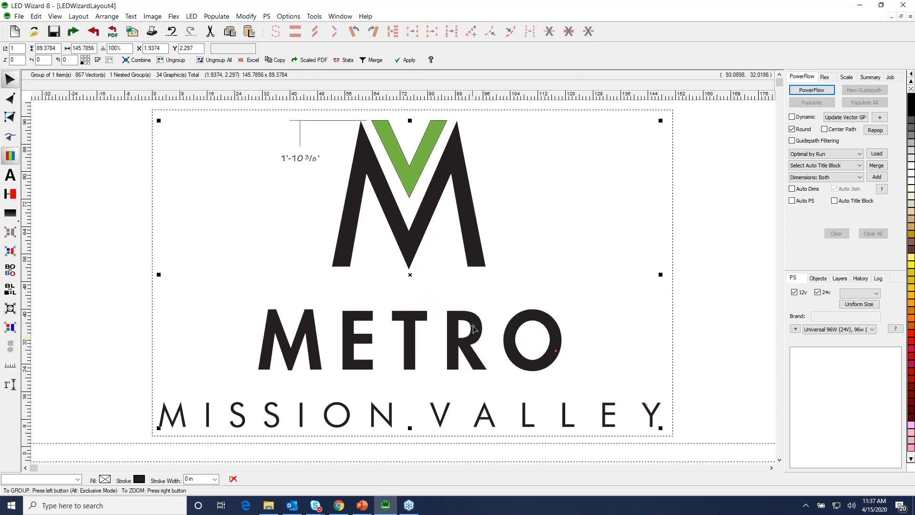
{"action": "left_click_drag", "start_coordinate": [450, 209], "coordinate": [453, 210]}
{"action": "left_click", "coordinate": [173, 59]}
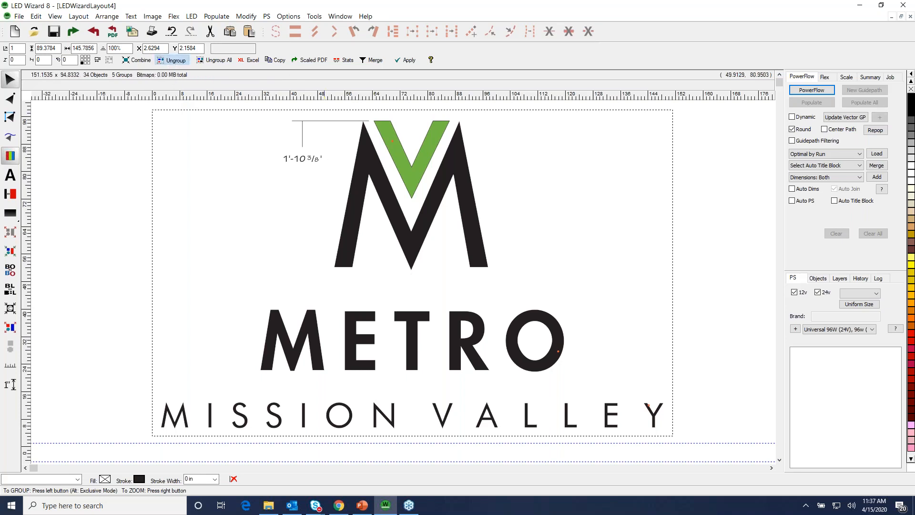
Delete the leftover 1'-10 3/8" dimension group and its extension line beside the M emblem.
{"action": "left_click", "coordinate": [305, 170]}
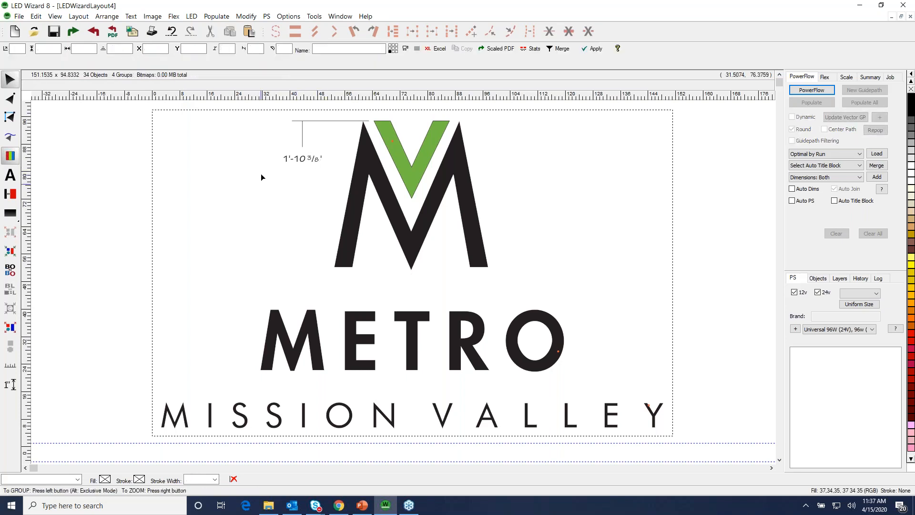
{"action": "left_click", "coordinate": [336, 112]}
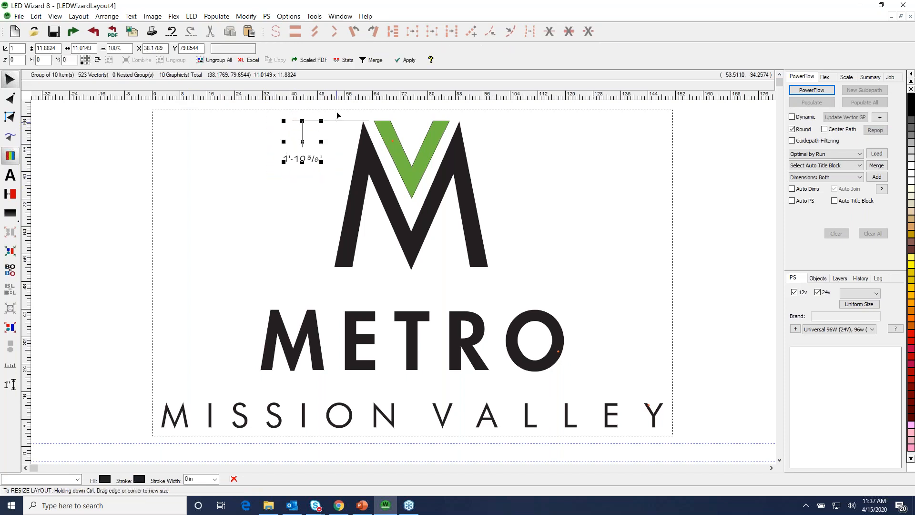
{"action": "key", "text": "Delete"}
{"action": "key", "text": "Delete"}
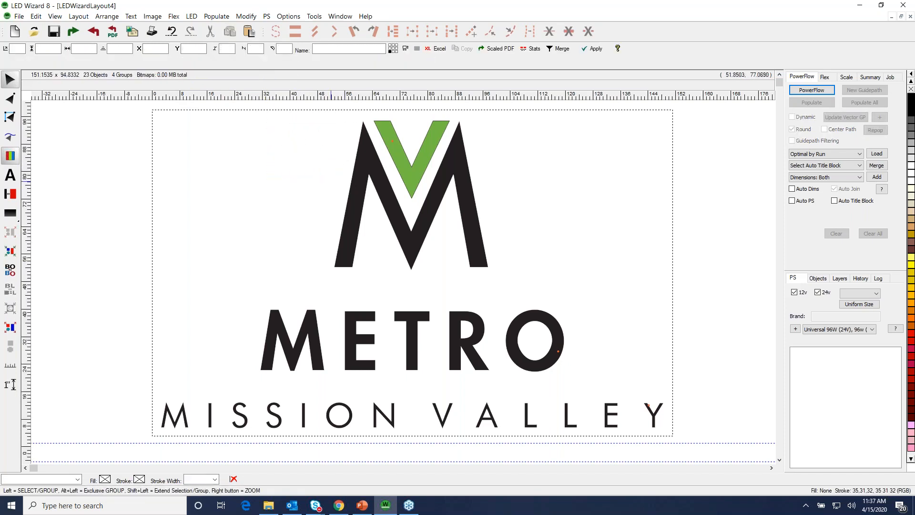
Delete the small orange dot on the green V of the emblem.
{"action": "left_click_drag", "start_coordinate": [323, 187], "coordinate": [463, 103]}
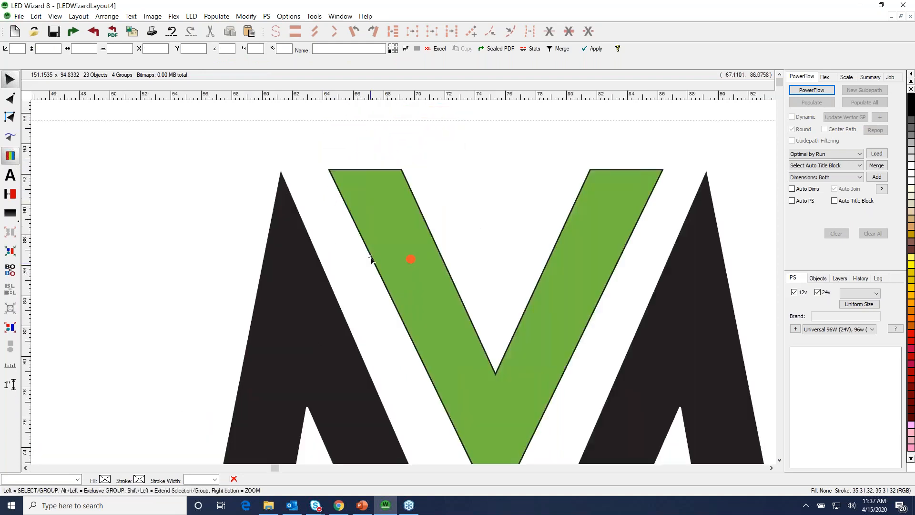
{"action": "left_click", "coordinate": [410, 262]}
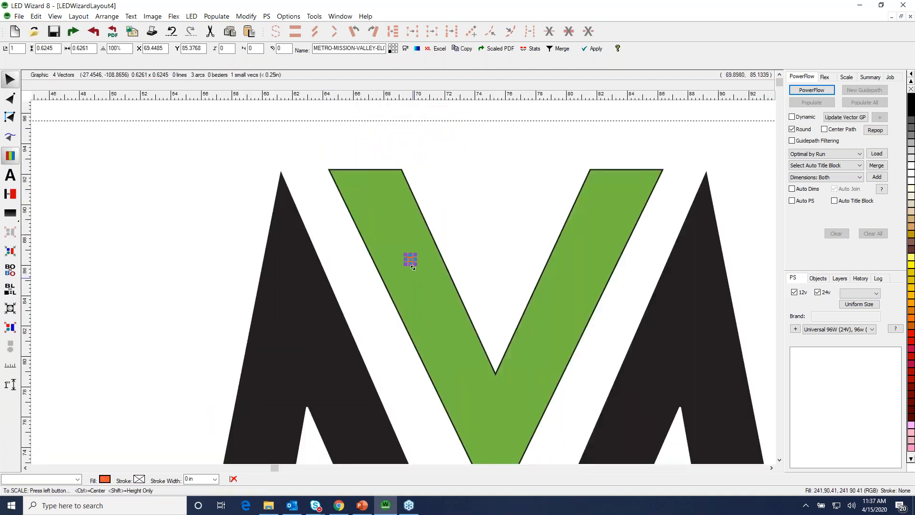
{"action": "key", "text": "Delete"}
{"action": "right_click", "coordinate": [415, 267]}
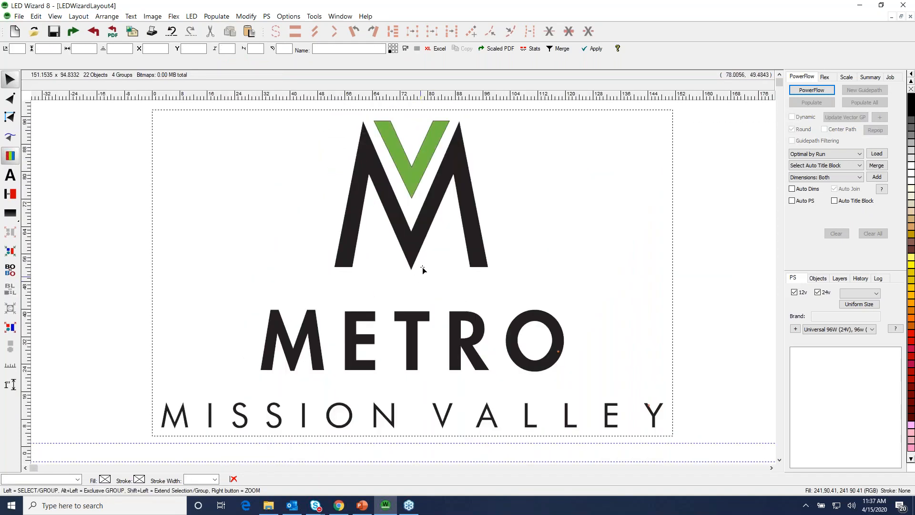
Delete the orange dots on the O of METRO and on the Y of VALLEY.
{"action": "left_click_drag", "start_coordinate": [623, 386], "coordinate": [524, 327]}
{"action": "left_click", "coordinate": [307, 262]}
{"action": "key", "text": "Delete"}
{"action": "right_click", "coordinate": [358, 289]}
{"action": "left_click_drag", "start_coordinate": [596, 378], "coordinate": [745, 452]}
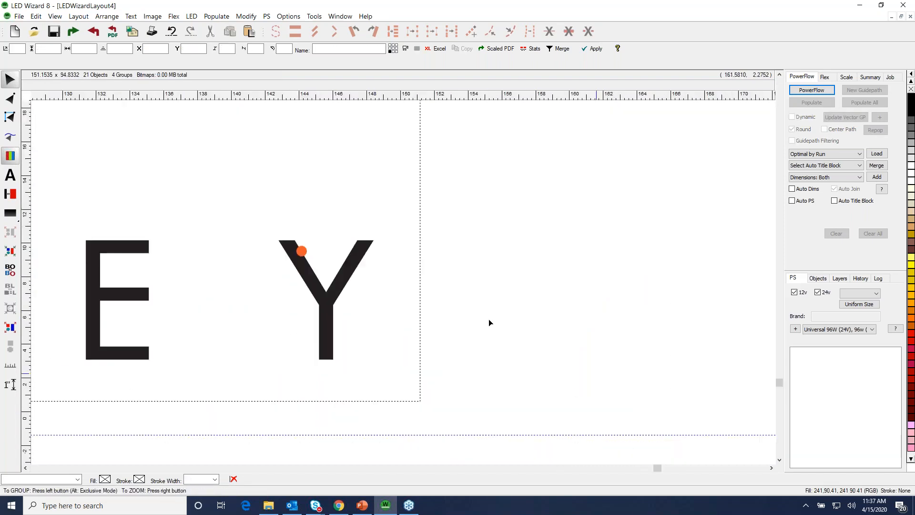
{"action": "left_click", "coordinate": [301, 251]}
{"action": "key", "text": "Delete"}
{"action": "right_click", "coordinate": [491, 302]}
Select the cleaned Metro Mission Valley logo group and move it slightly to the left.
{"action": "left_click", "coordinate": [453, 276]}
{"action": "left_click", "coordinate": [453, 275]}
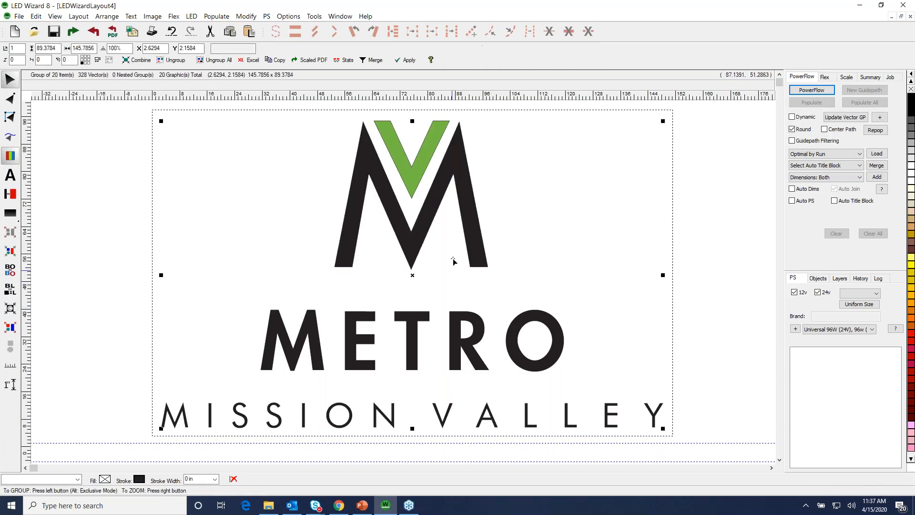
{"action": "left_click_drag", "start_coordinate": [457, 258], "coordinate": [455, 254]}
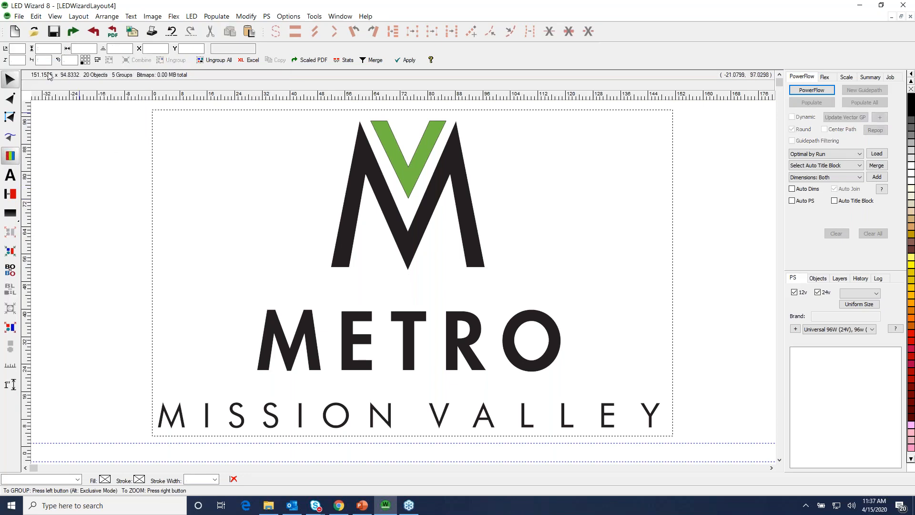
Create a new layout and import only the upper ROSS portion of RS_DFL_W_72_39.pdf.
{"action": "left_click", "coordinate": [15, 31]}
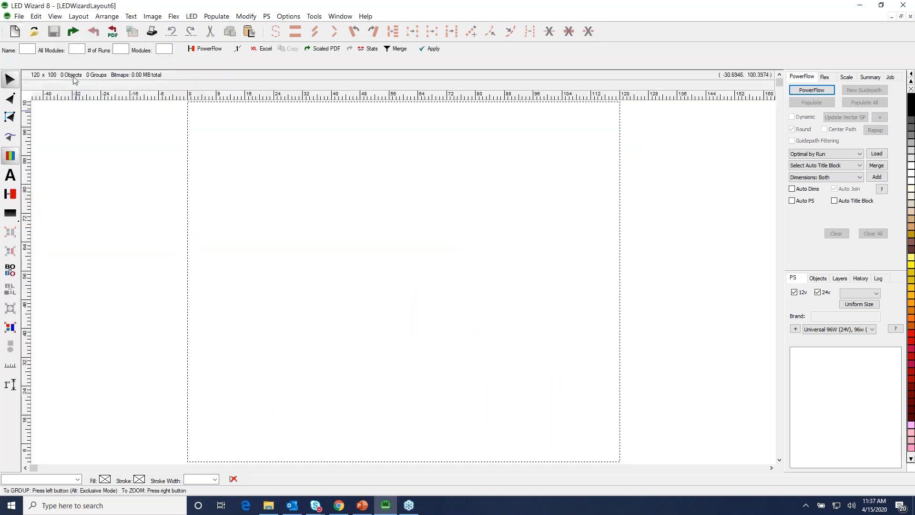
{"action": "left_click", "coordinate": [73, 32]}
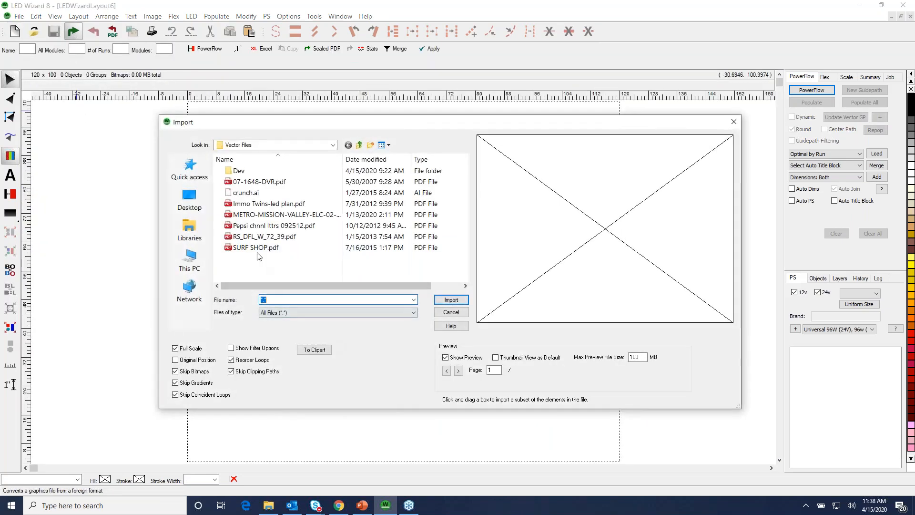
{"action": "left_click", "coordinate": [263, 237]}
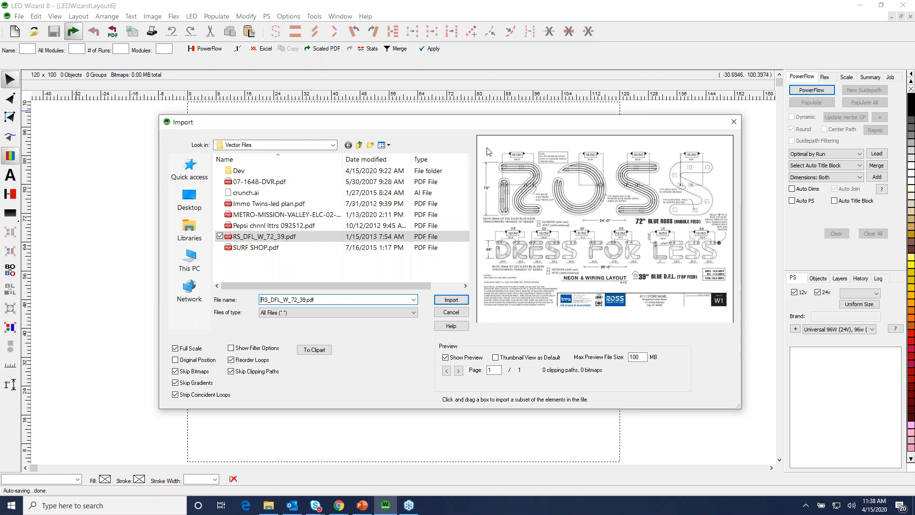
{"action": "left_click_drag", "start_coordinate": [479, 149], "coordinate": [725, 228]}
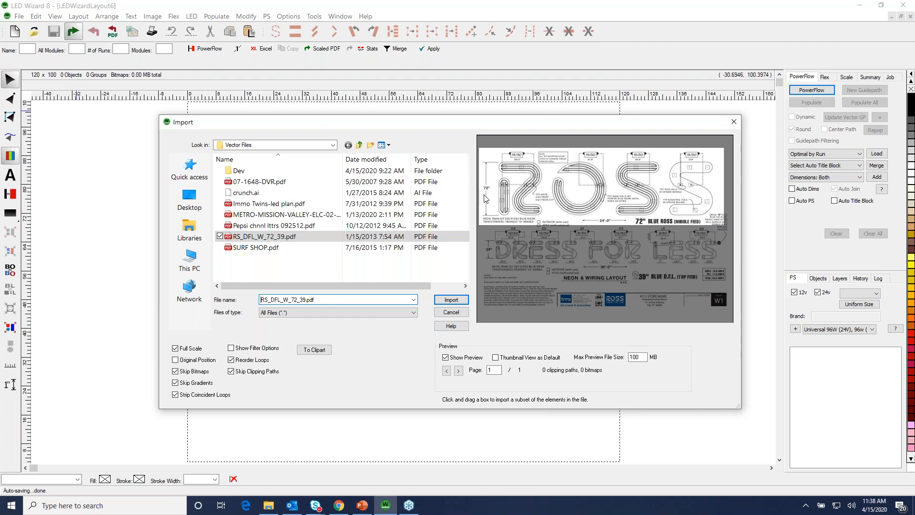
{"action": "left_click", "coordinate": [451, 299]}
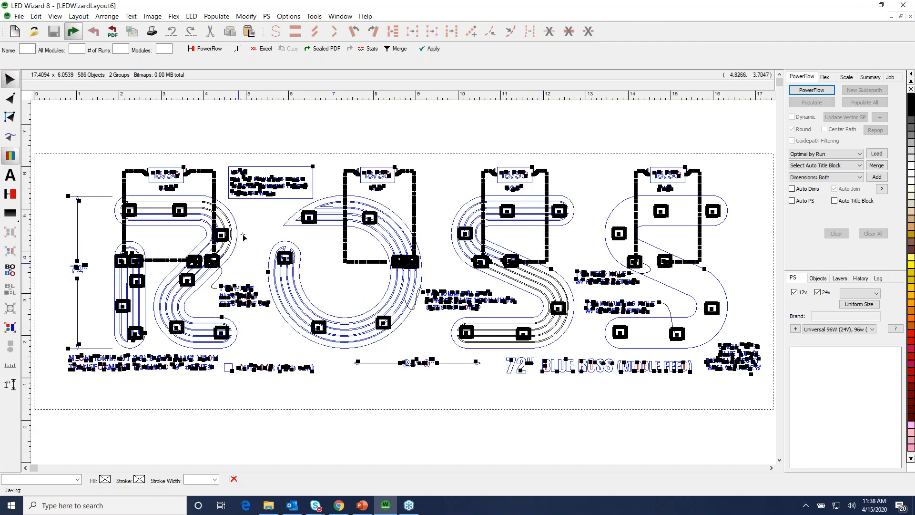
Select the outer outlines of both parts of the R and of the O for extraction.
{"action": "key", "text": "e"}
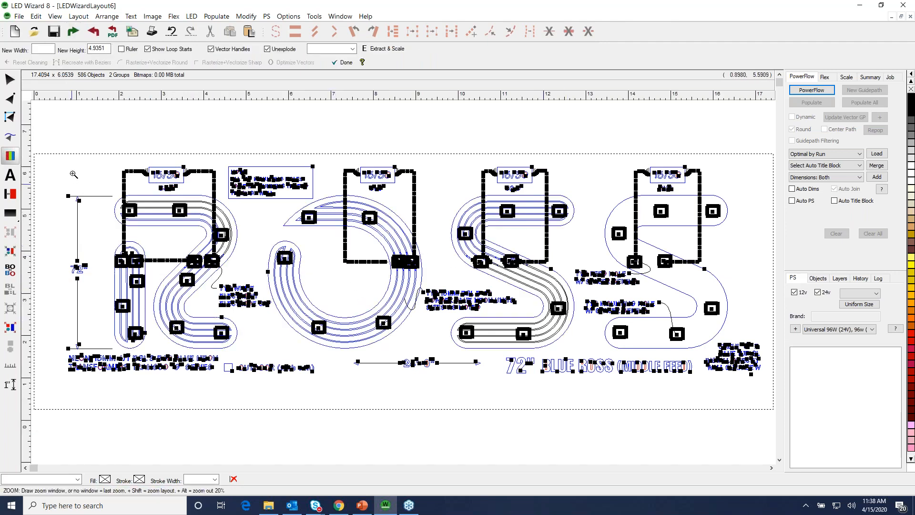
{"action": "scroll", "coordinate": [123, 236], "scroll_direction": "up", "scroll_amount": 3}
{"action": "left_click", "coordinate": [259, 218]}
{"action": "left_click", "coordinate": [256, 277], "text": "ctrl"}
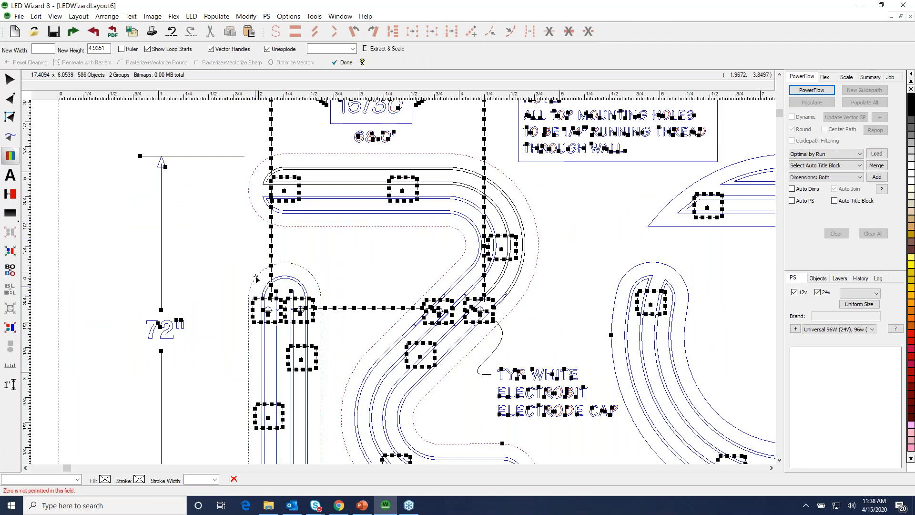
{"action": "left_click", "coordinate": [613, 364]}
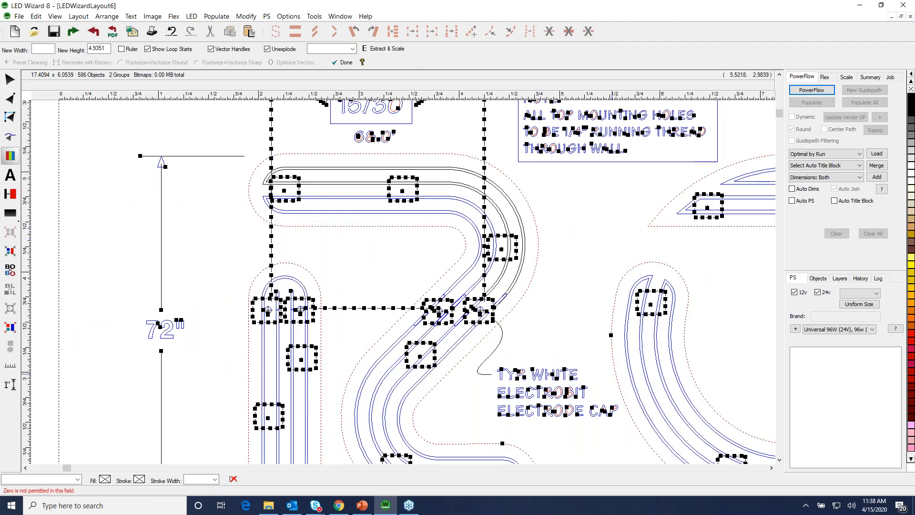
Add the outer outlines of both S letters to the extraction selection and inspect them up close.
{"action": "scroll", "coordinate": [612, 364], "scroll_direction": "down", "scroll_amount": 3}
{"action": "scroll", "coordinate": [379, 346], "scroll_direction": "up", "scroll_amount": 3}
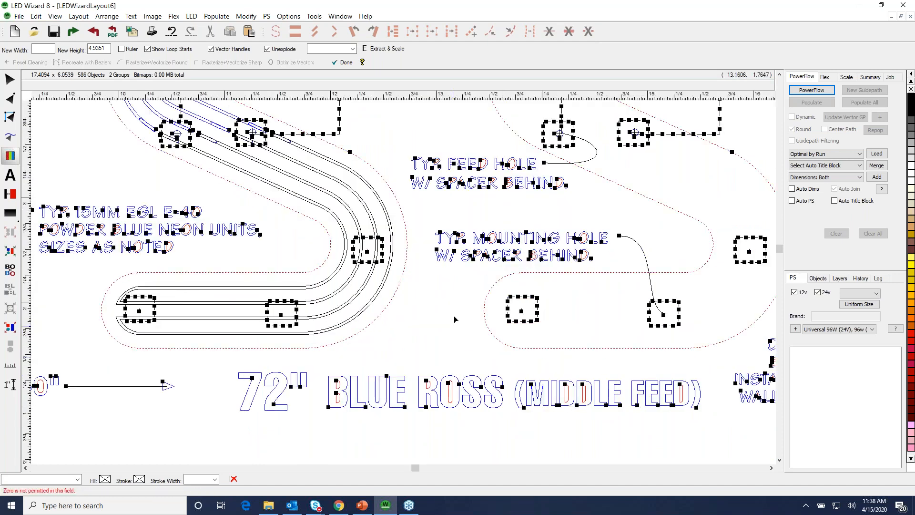
{"action": "scroll", "coordinate": [454, 318], "scroll_direction": "down", "scroll_amount": 3}
{"action": "left_click_drag", "start_coordinate": [446, 180], "coordinate": [578, 271]}
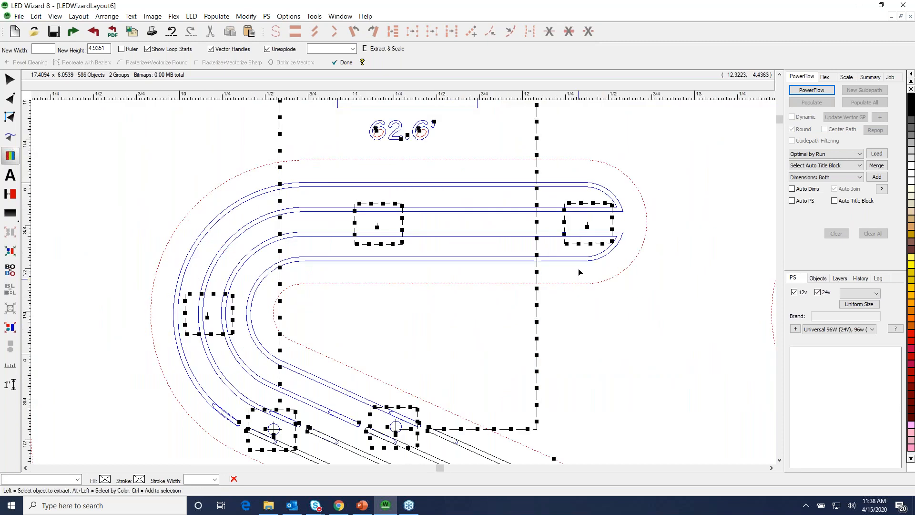
{"action": "key", "text": "z"}
{"action": "right_click", "coordinate": [579, 267]}
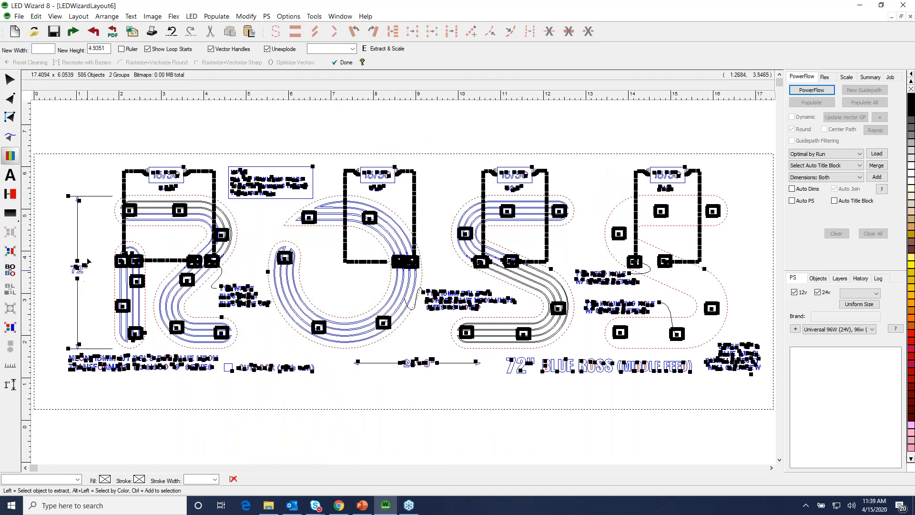
Place a horizontal guide along the upper edge of the ROSS letters to check it against the 72" dimension line.
{"action": "left_click_drag", "start_coordinate": [132, 160], "coordinate": [445, 264]}
{"action": "left_click_drag", "start_coordinate": [402, 93], "coordinate": [399, 242]}
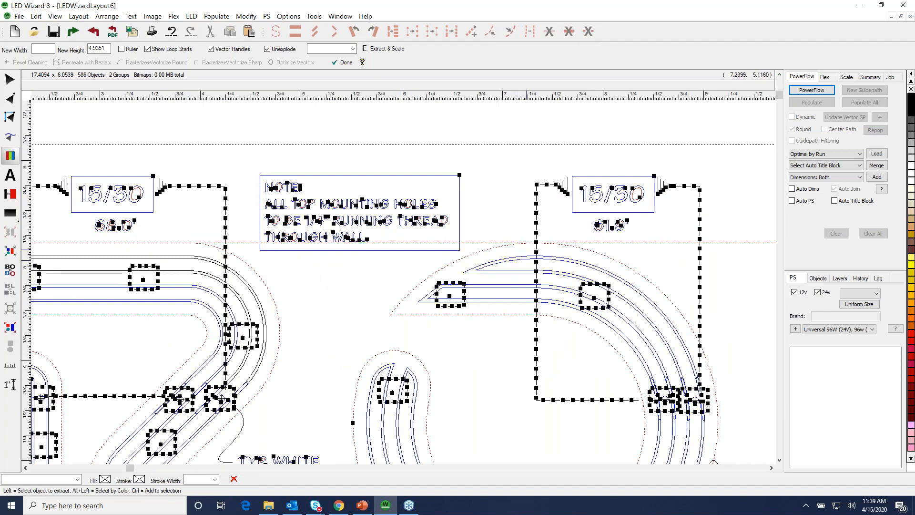
{"action": "key", "text": "F4"}
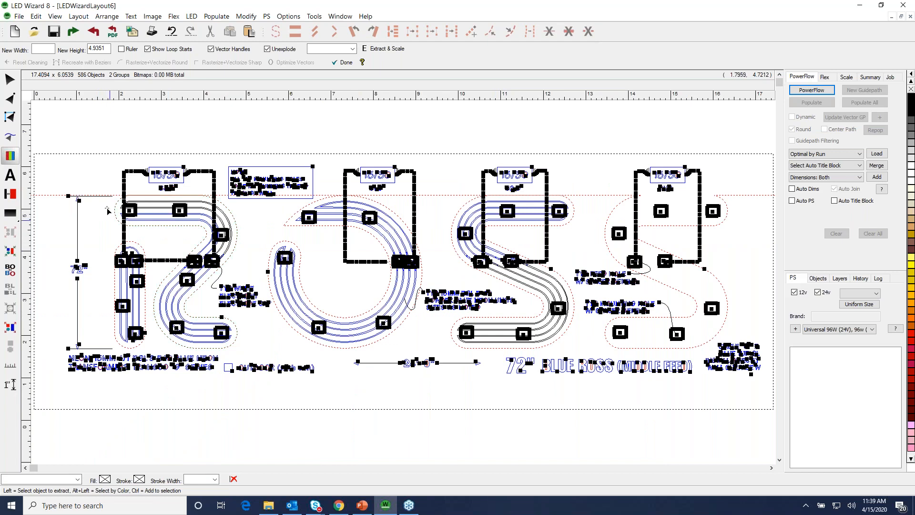
Set the new height to 72, turn off Unexplode, and extract and scale the ROSS outlines.
{"action": "left_click_drag", "start_coordinate": [107, 48], "coordinate": [71, 51]}
{"action": "type", "text": "72"}
{"action": "left_click", "coordinate": [267, 49]}
{"action": "left_click", "coordinate": [377, 53]}
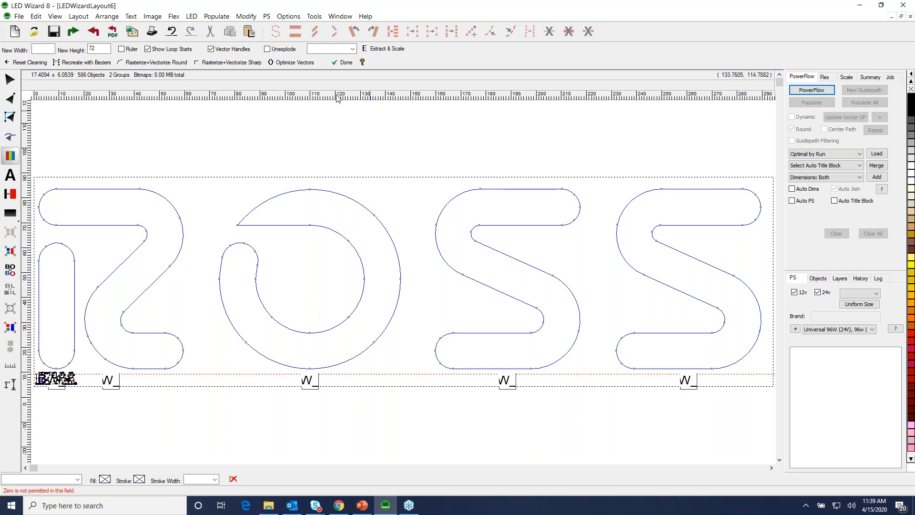
Finish the data prep and move the ROSS letter group to about X 6.08, Y 6.73.
{"action": "left_click", "coordinate": [342, 64]}
{"action": "left_click_drag", "start_coordinate": [508, 324], "coordinate": [524, 311]}
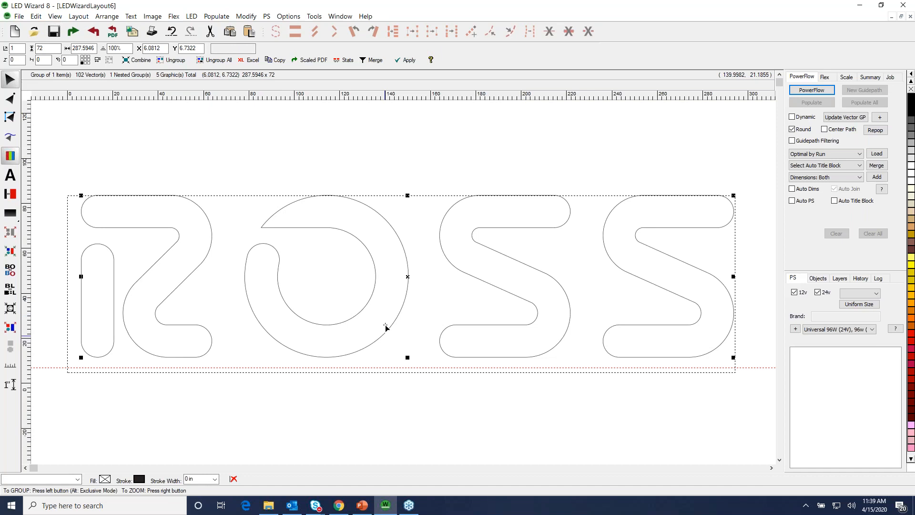
{"action": "left_click", "coordinate": [422, 137]}
Create another new layout and import only the Crunch logo area of crunch.ai.
{"action": "left_click", "coordinate": [12, 31]}
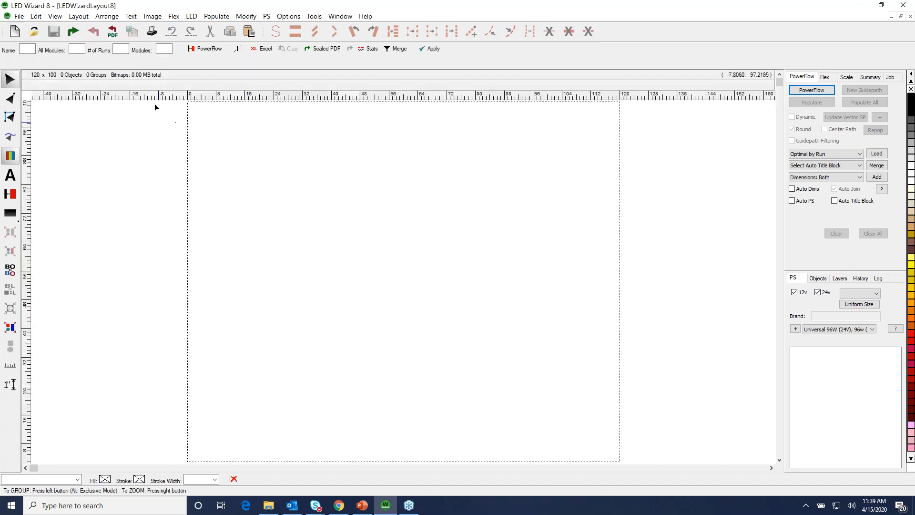
{"action": "left_click", "coordinate": [73, 31]}
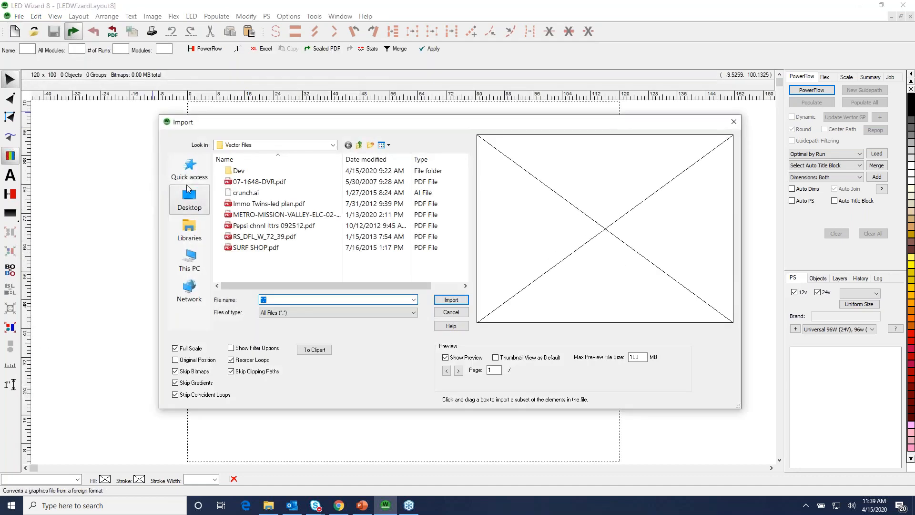
{"action": "left_click", "coordinate": [258, 193]}
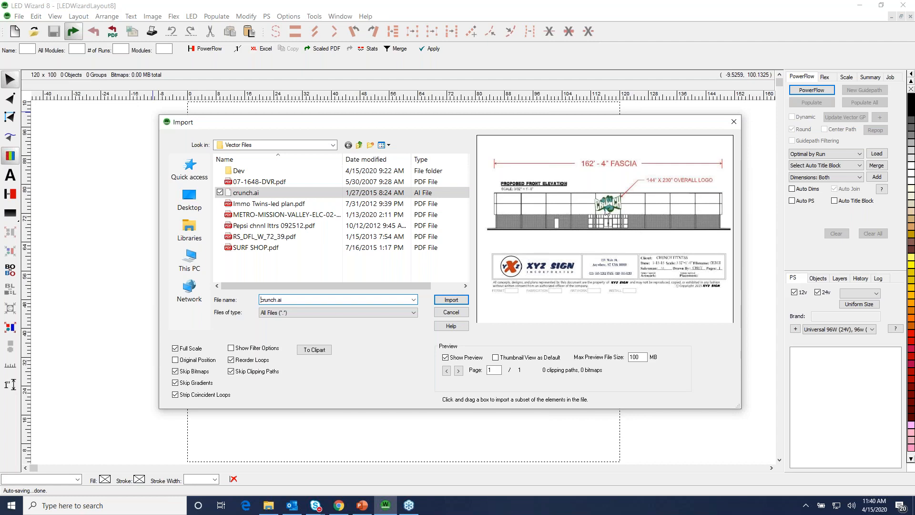
{"action": "left_click_drag", "start_coordinate": [584, 190], "coordinate": [588, 191]}
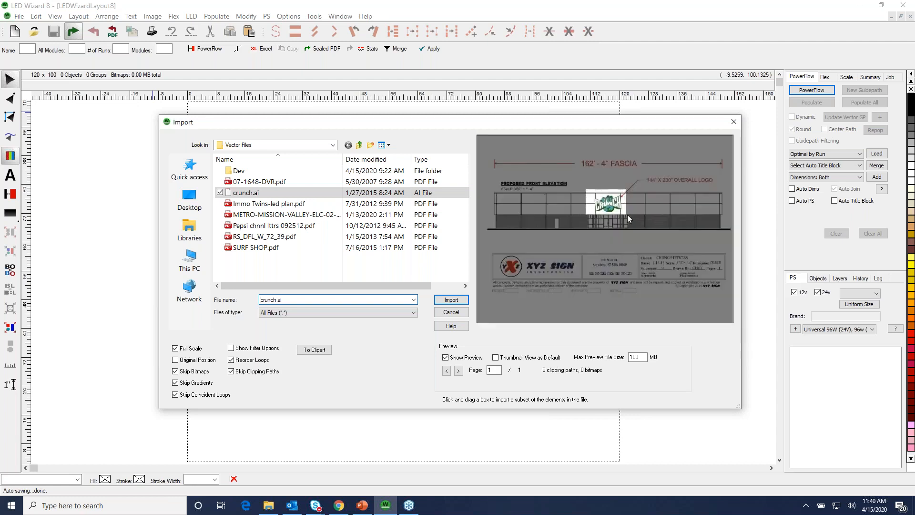
{"action": "left_click", "coordinate": [449, 300]}
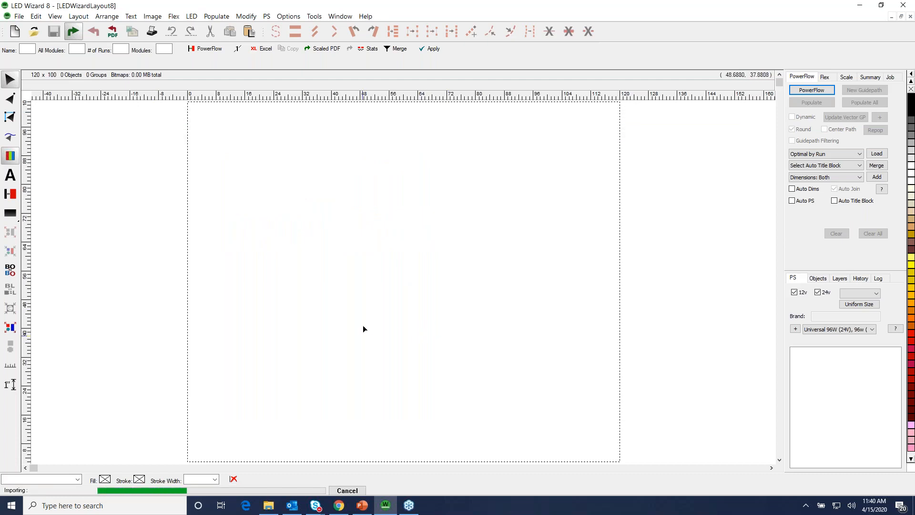
Select the Crunch logo's outer outlines, set the new height to 84, turn off Unexplode, and extract and scale them.
{"action": "left_click", "coordinate": [432, 302]}
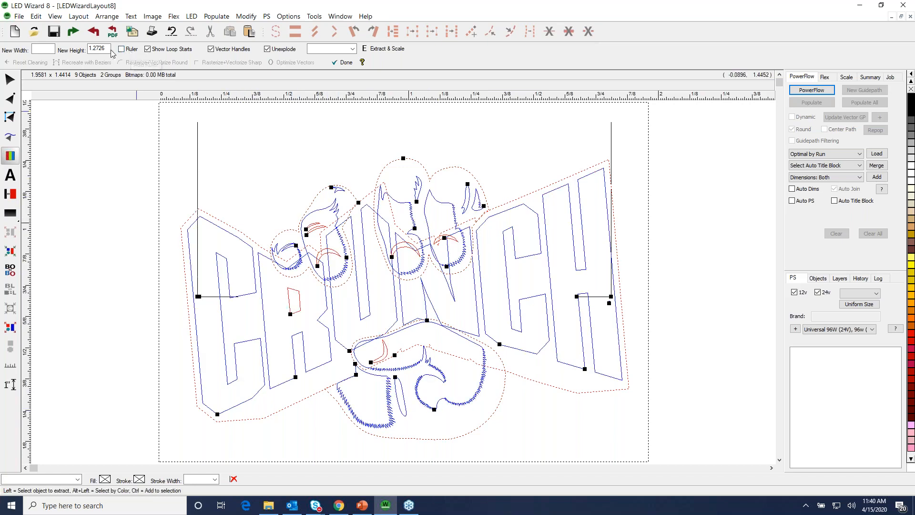
{"action": "left_click_drag", "start_coordinate": [107, 49], "coordinate": [88, 48]}
{"action": "type", "text": "8"}
{"action": "left_click", "coordinate": [268, 49]}
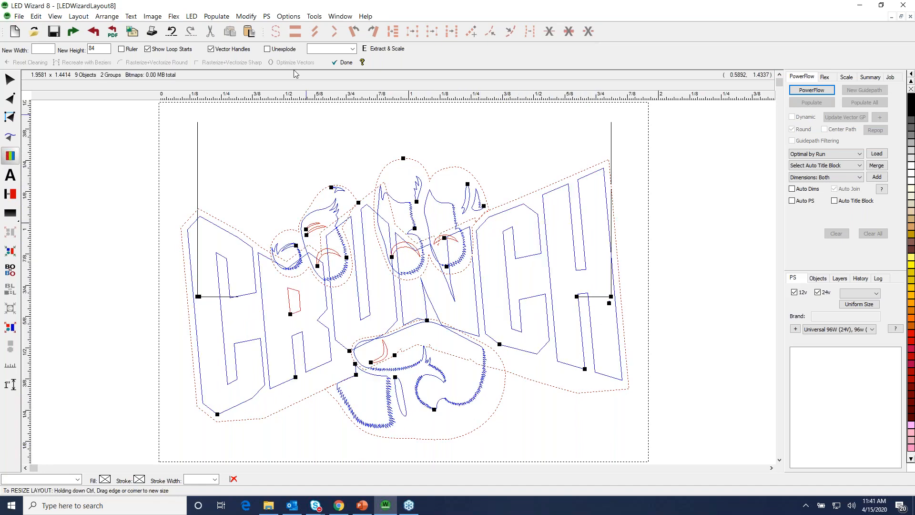
{"action": "left_click", "coordinate": [383, 49]}
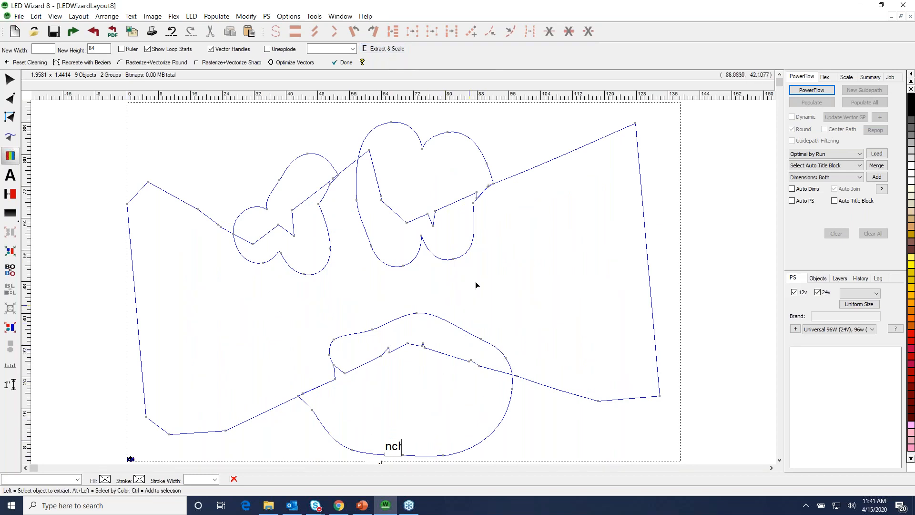
Optimize the extracted vectors, finish the data prep, and move the Crunch backer shape to about X 3.36, Y 2.46.
{"action": "left_click", "coordinate": [296, 62]}
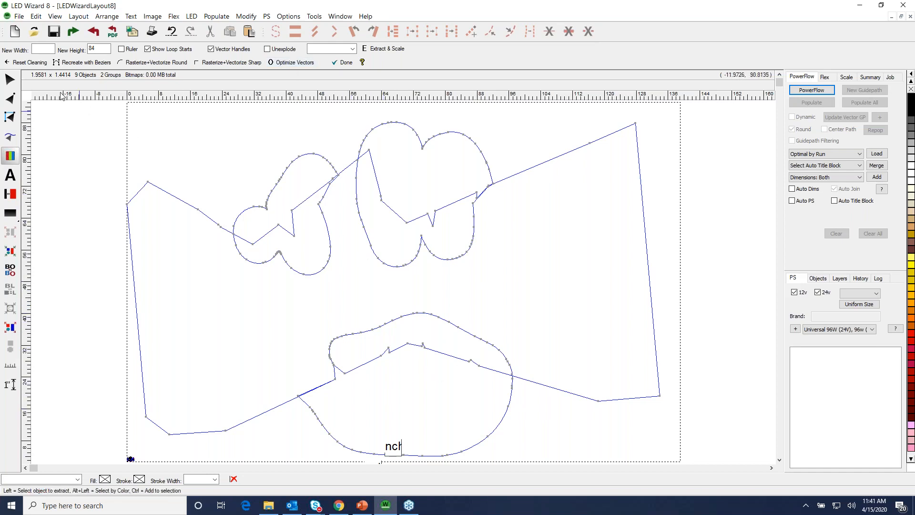
{"action": "left_click", "coordinate": [342, 62]}
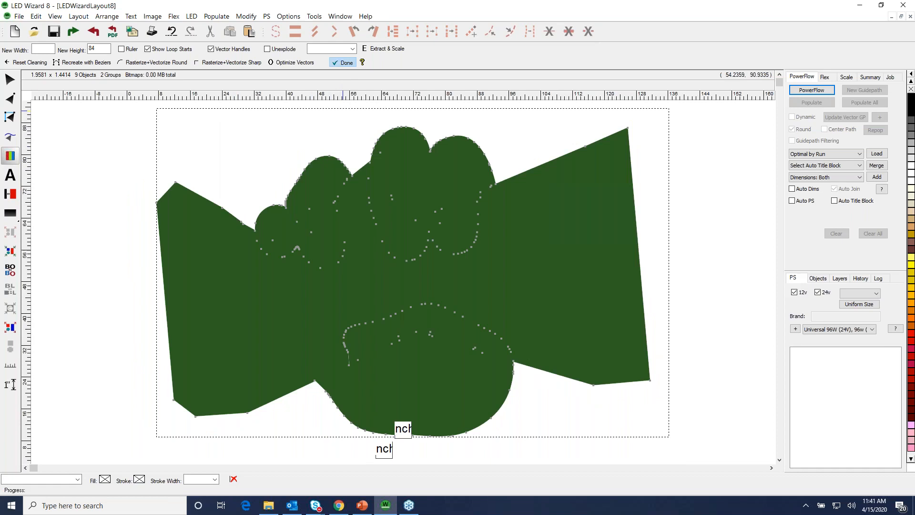
{"action": "left_click_drag", "start_coordinate": [440, 284], "coordinate": [452, 274]}
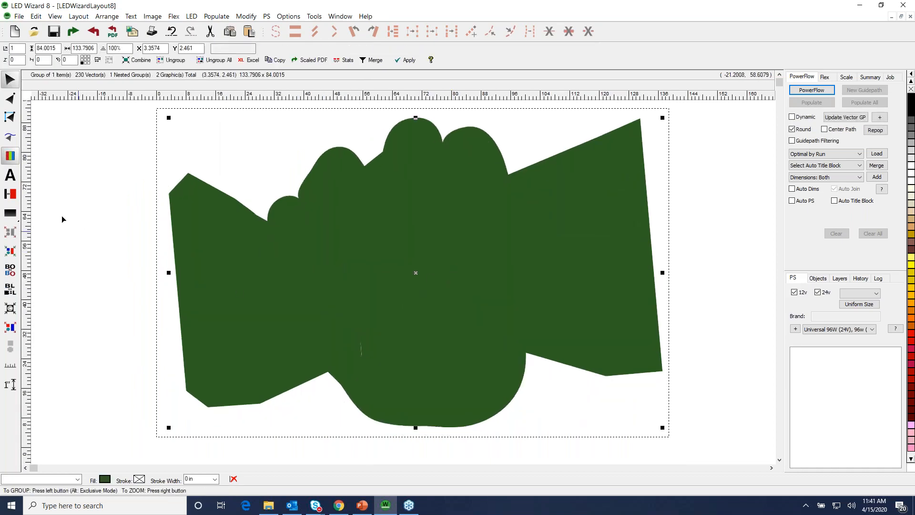
Show the Crunch backer shape in outline view and weld its overlapping outlines together.
{"action": "left_click", "coordinate": [12, 157]}
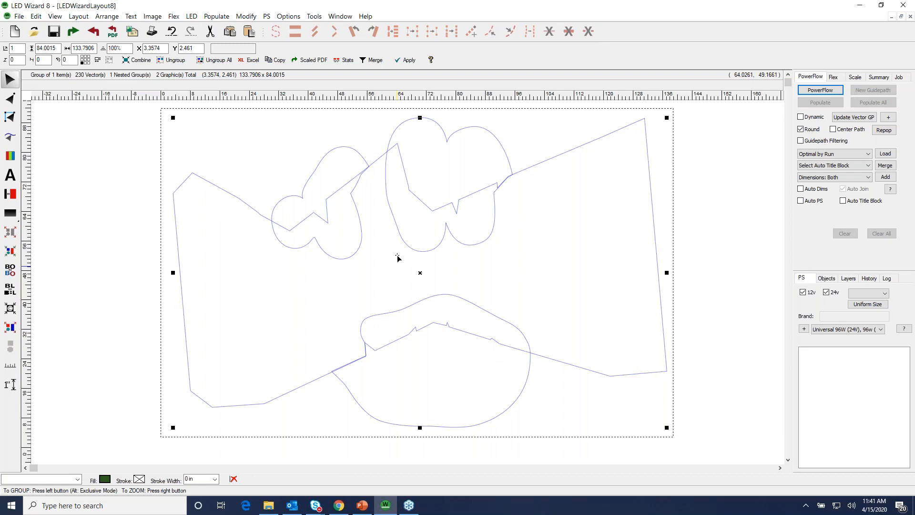
{"action": "left_click_drag", "start_coordinate": [474, 242], "coordinate": [471, 243]}
{"action": "scroll", "coordinate": [359, 158], "scroll_direction": "up", "scroll_amount": 1}
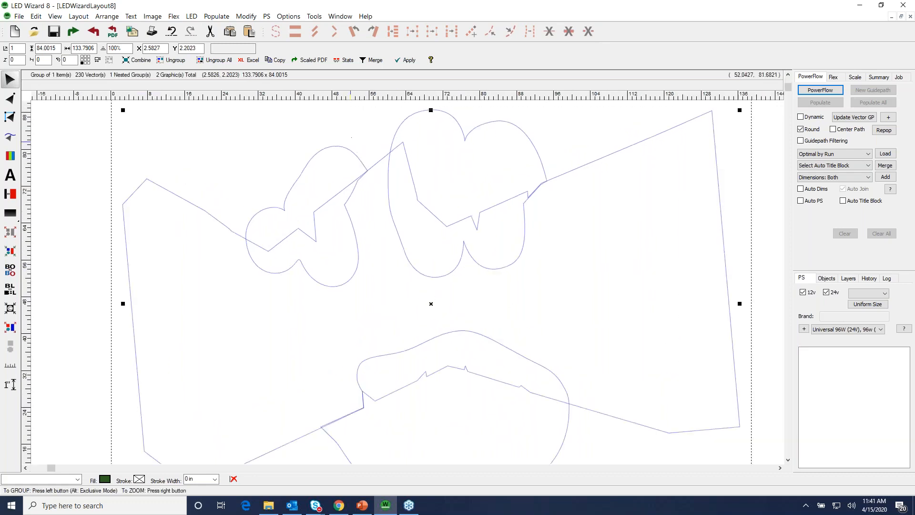
{"action": "left_click", "coordinate": [314, 16]}
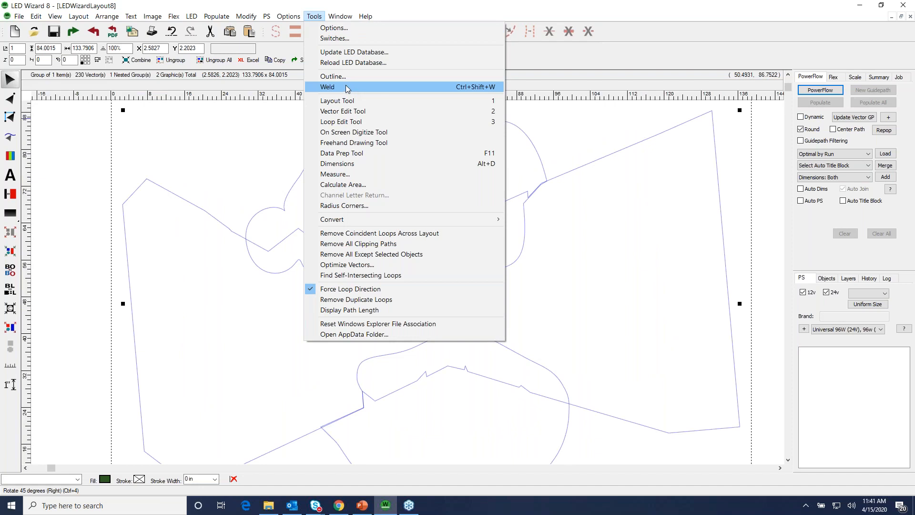
{"action": "left_click", "coordinate": [346, 87]}
{"action": "scroll", "coordinate": [553, 278], "scroll_direction": "down", "scroll_amount": 1}
{"action": "mouse_move", "coordinate": [551, 294]}
{"action": "left_mouse_down"}
{"action": "mouse_move", "coordinate": [539, 315]}
{"action": "mouse_move", "coordinate": [547, 301]}
{"action": "left_mouse_up"}
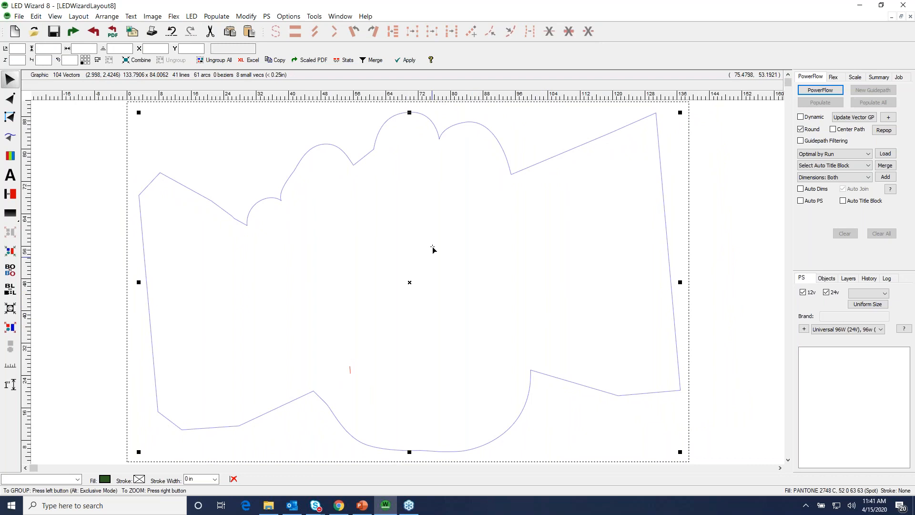
{"action": "mouse_move", "coordinate": [456, 268]}
{"action": "left_mouse_down"}
{"action": "mouse_move", "coordinate": [469, 256]}
{"action": "mouse_move", "coordinate": [451, 270]}
{"action": "left_mouse_up"}
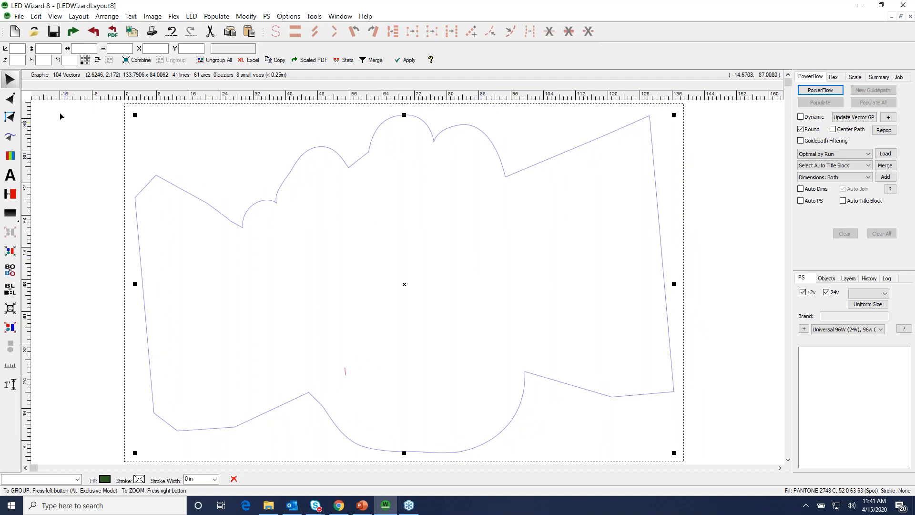
Create another new layout and import only the lettering area, including its dimensions, from SURF SHOP.pdf.
{"action": "left_click", "coordinate": [16, 31]}
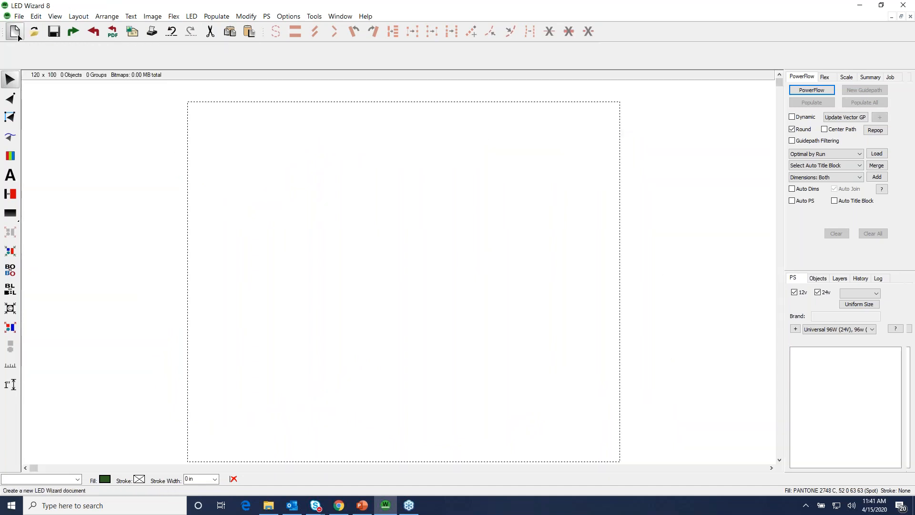
{"action": "left_click", "coordinate": [76, 37]}
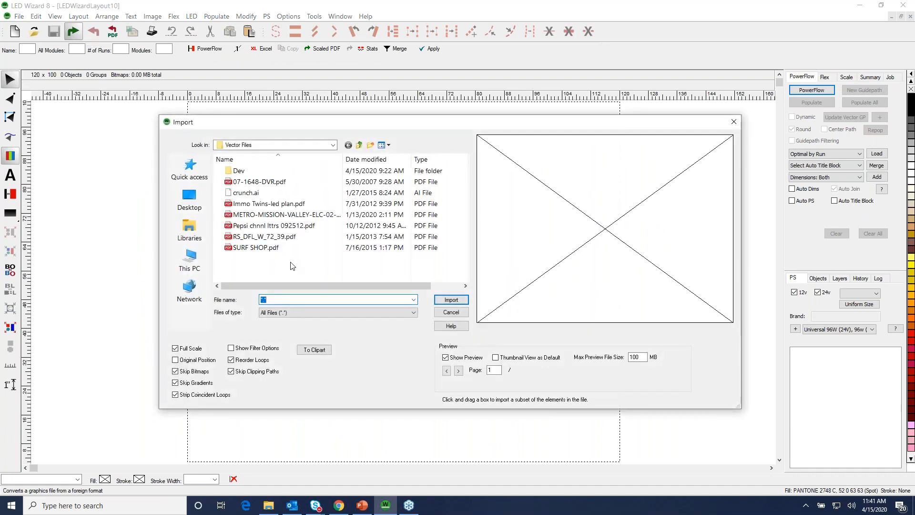
{"action": "left_click", "coordinate": [290, 248]}
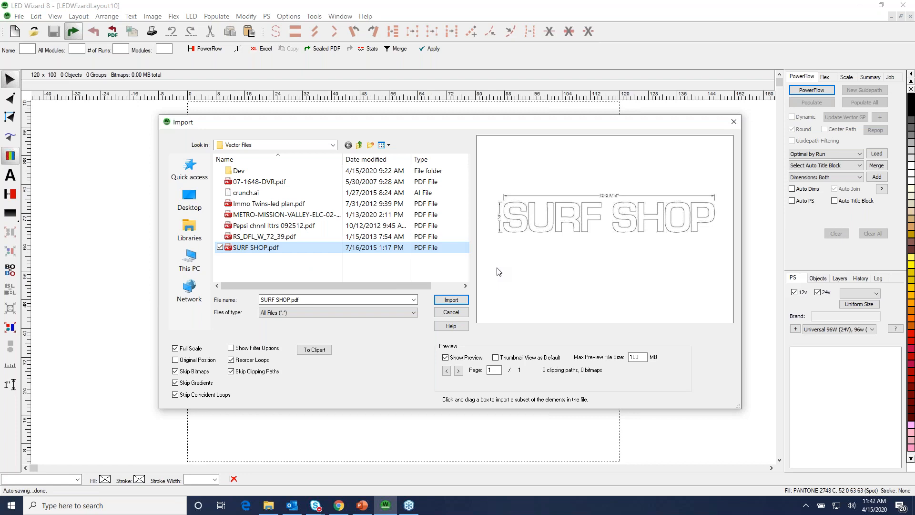
{"action": "left_click_drag", "start_coordinate": [487, 183], "coordinate": [725, 242]}
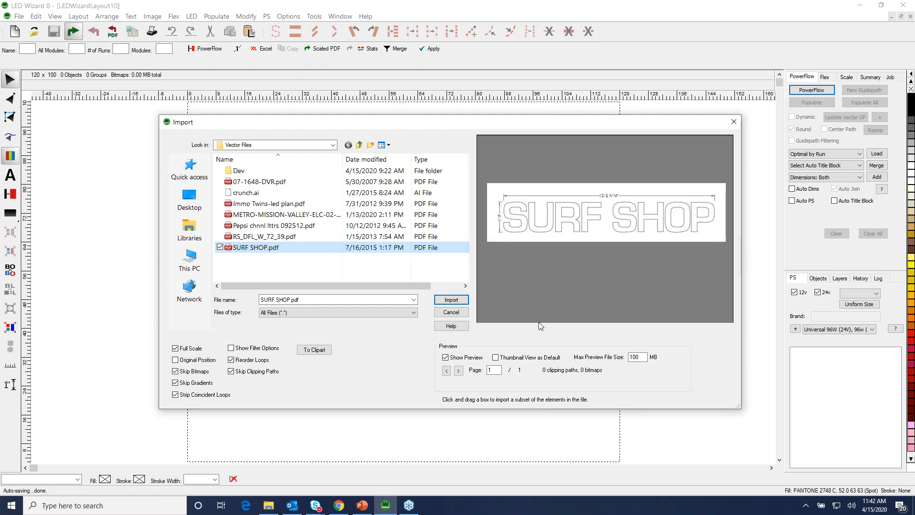
{"action": "left_click", "coordinate": [451, 300]}
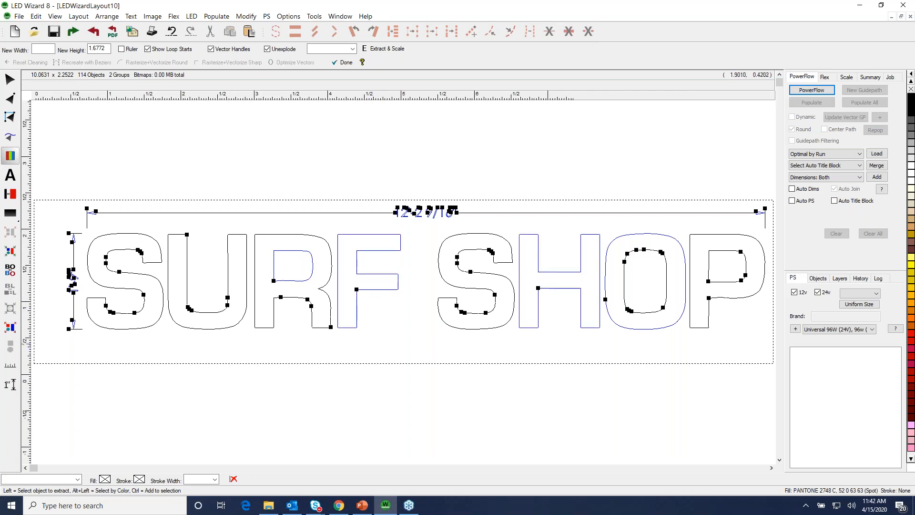
Select all the SURF SHOP letter outlines for extraction, with a new height of 21 and the .005 setting.
{"action": "left_click_drag", "start_coordinate": [83, 344], "coordinate": [759, 236]}
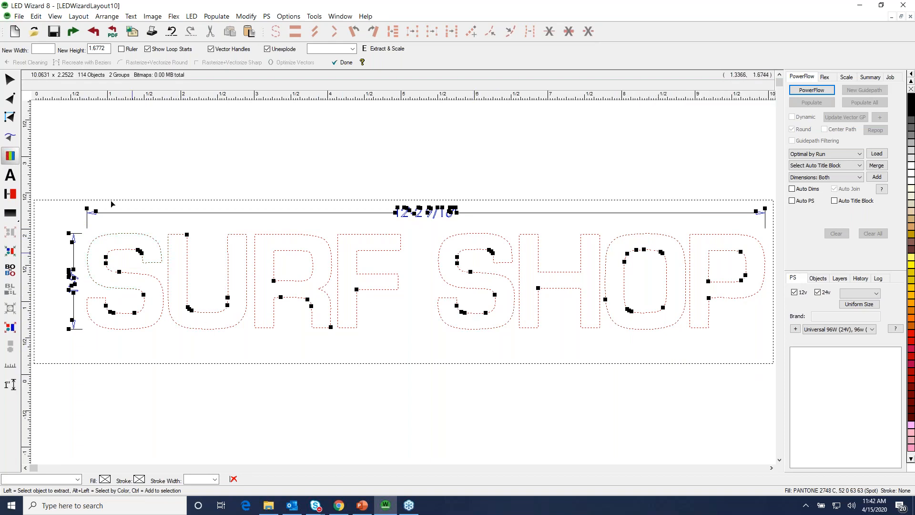
{"action": "left_click_drag", "start_coordinate": [48, 257], "coordinate": [112, 313]}
{"action": "right_click", "coordinate": [264, 318]}
{"action": "left_click_drag", "start_coordinate": [108, 48], "coordinate": [79, 43]}
{"action": "type", "text": "21"}
{"action": "left_click", "coordinate": [352, 48]}
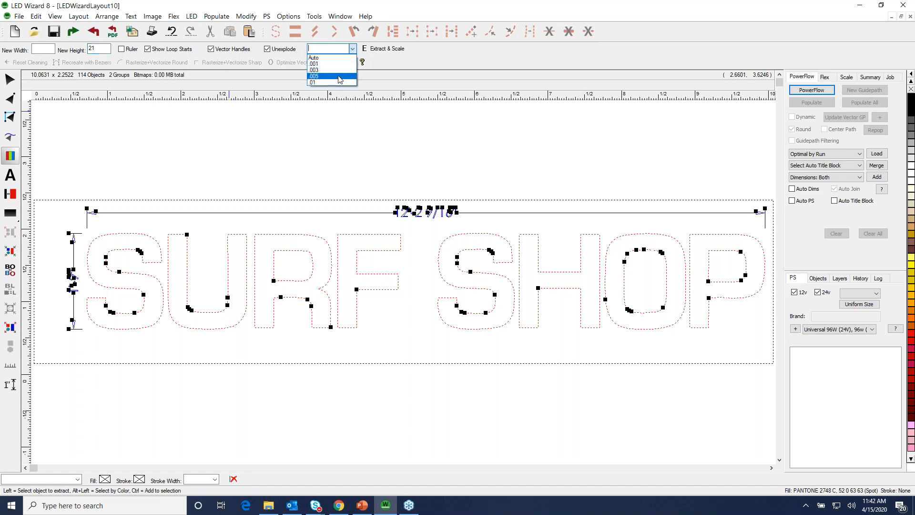
{"action": "left_click", "coordinate": [339, 76]}
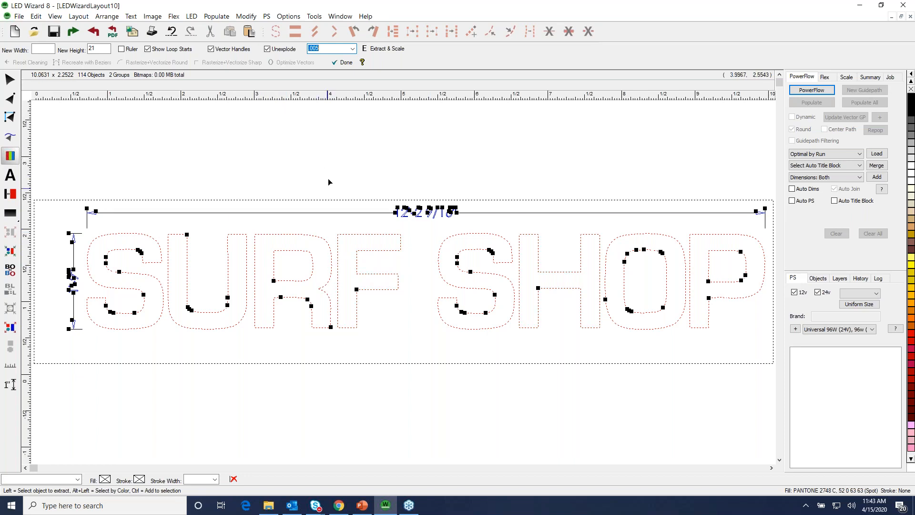
Extract and scale the SURF SHOP letters, clean them with Rasterize+Vectorize Sharp, and finish the data prep.
{"action": "left_click", "coordinate": [384, 48]}
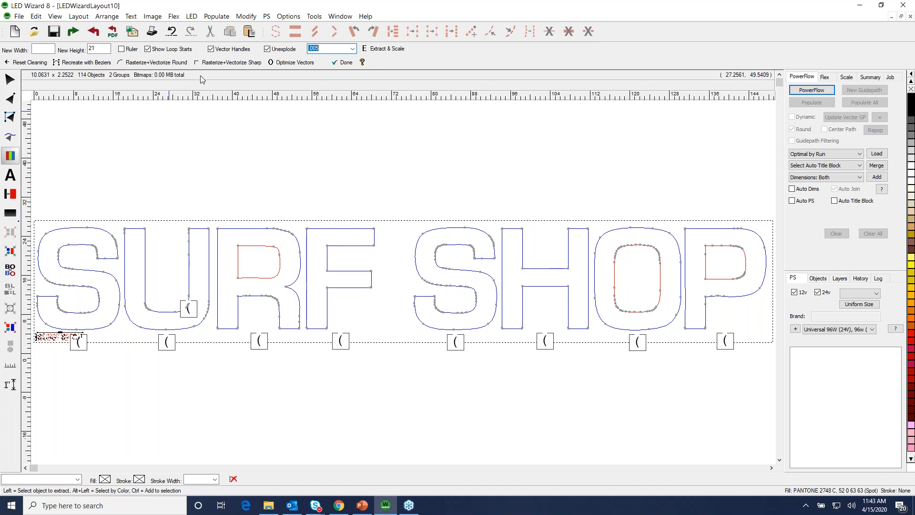
{"action": "left_click", "coordinate": [222, 63]}
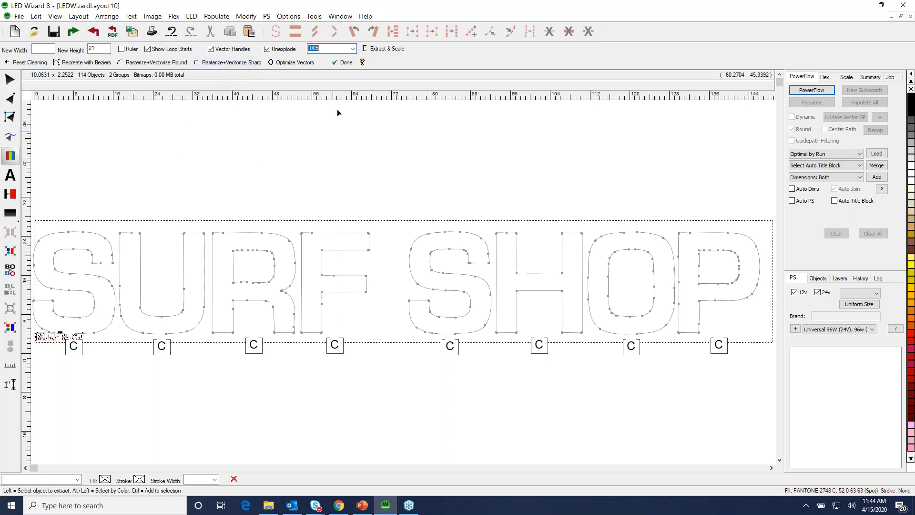
{"action": "left_click", "coordinate": [343, 63]}
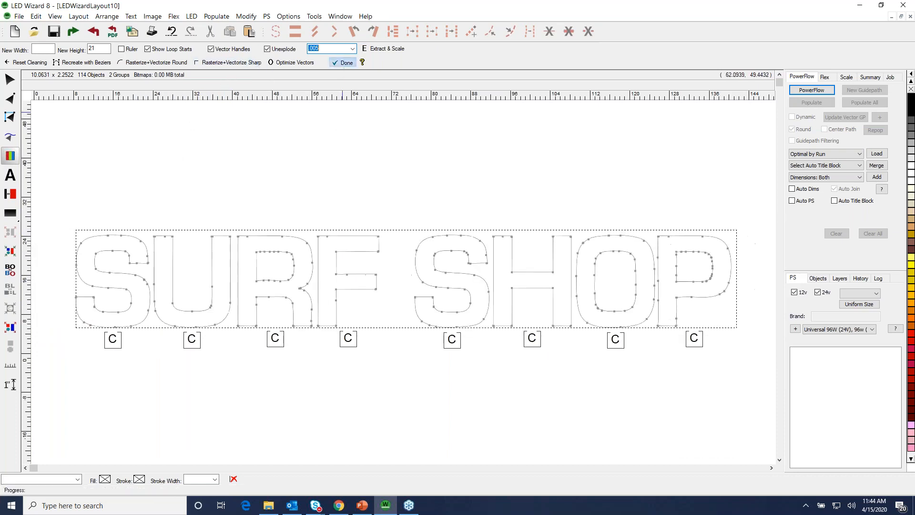
Inspect the nodes along the outline of the S in SHOP with the Vector Edit tool.
{"action": "left_click", "coordinate": [471, 300]}
{"action": "key", "text": "ctrl+z"}
{"action": "left_click", "coordinate": [10, 155]}
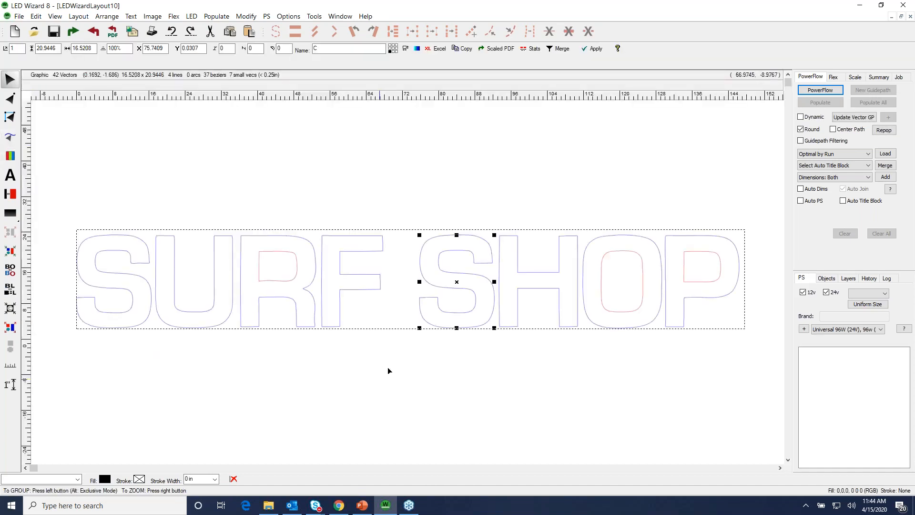
{"action": "left_click", "coordinate": [10, 98]}
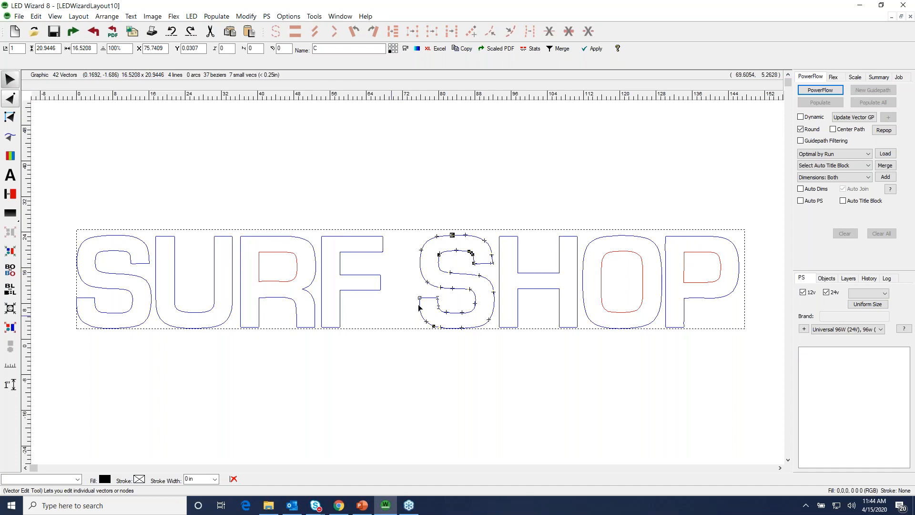
{"action": "key", "text": "z"}
{"action": "left_click_drag", "start_coordinate": [383, 225], "coordinate": [581, 373]}
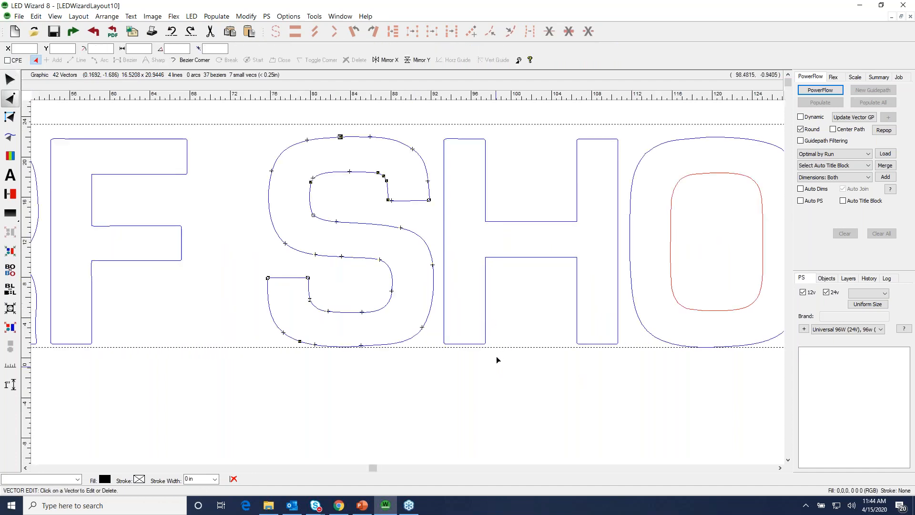
{"action": "key", "text": "z"}
{"action": "key", "text": "z"}
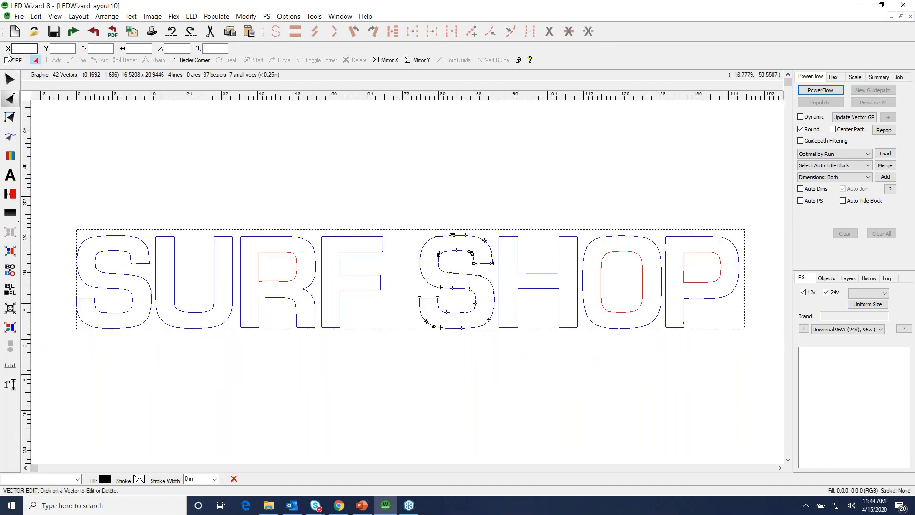
Select the letter P of SHOP, run PowerFlow on it, and populate it with Patriot Small modules.
{"action": "left_click", "coordinate": [11, 79]}
{"action": "left_click", "coordinate": [686, 245]}
{"action": "key", "text": "z"}
{"action": "left_click_drag", "start_coordinate": [600, 201], "coordinate": [792, 384]}
{"action": "left_click", "coordinate": [320, 257]}
{"action": "left_click", "coordinate": [368, 188]}
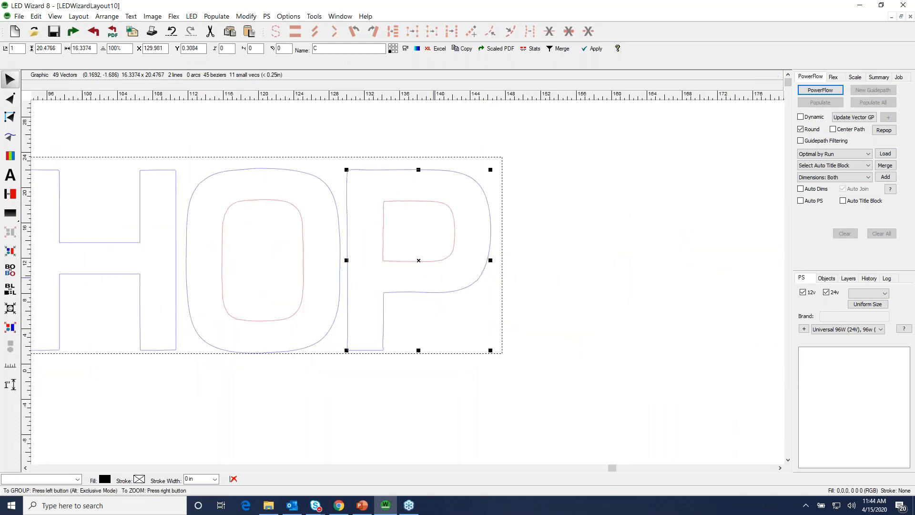
{"action": "left_click", "coordinate": [808, 91]}
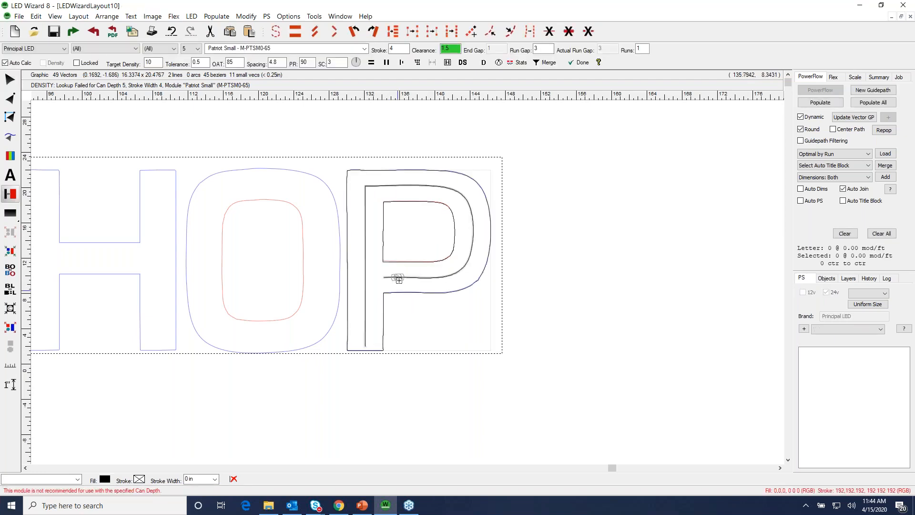
{"action": "left_click", "coordinate": [812, 103]}
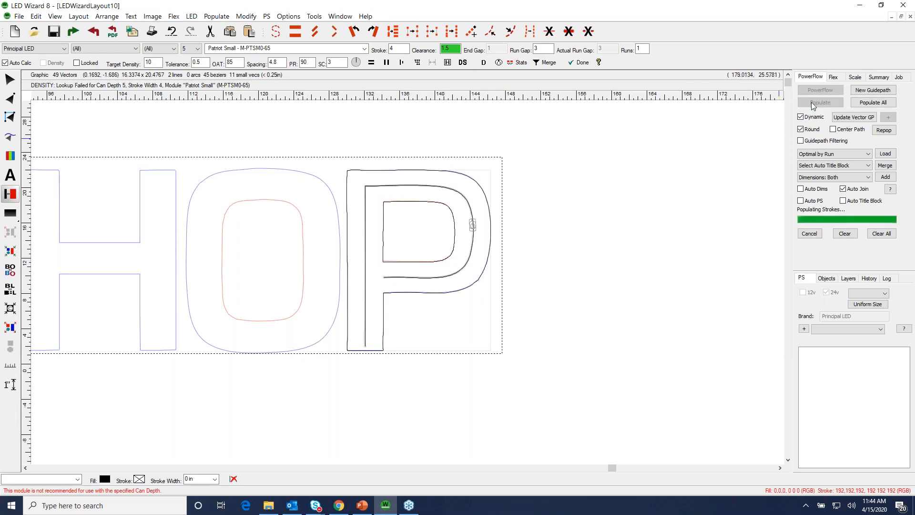
Populate the letters O and H of SHOP with Patriot Small modules.
{"action": "left_click", "coordinate": [338, 269]}
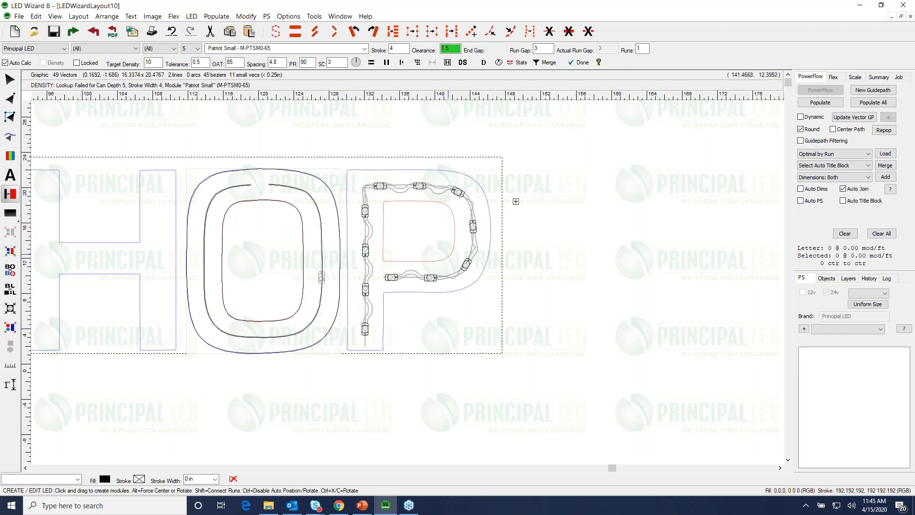
{"action": "left_click", "coordinate": [815, 102]}
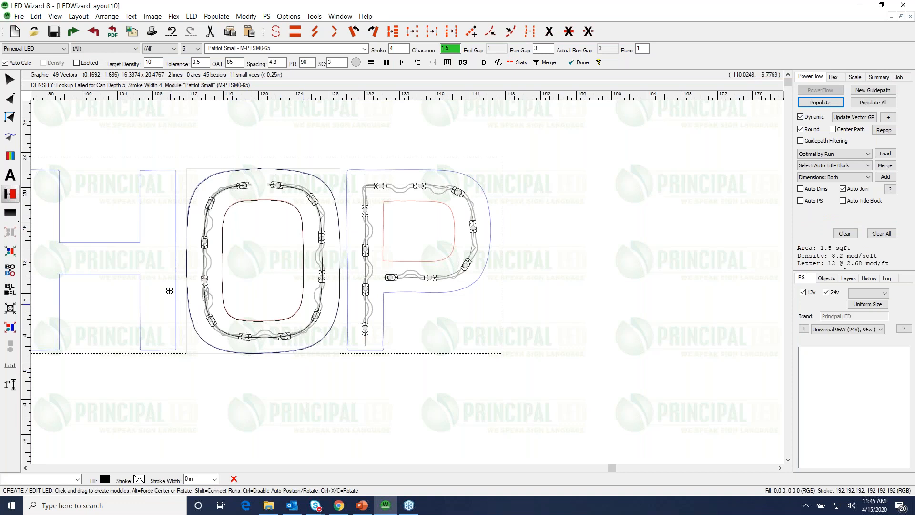
{"action": "left_click", "coordinate": [361, 222]}
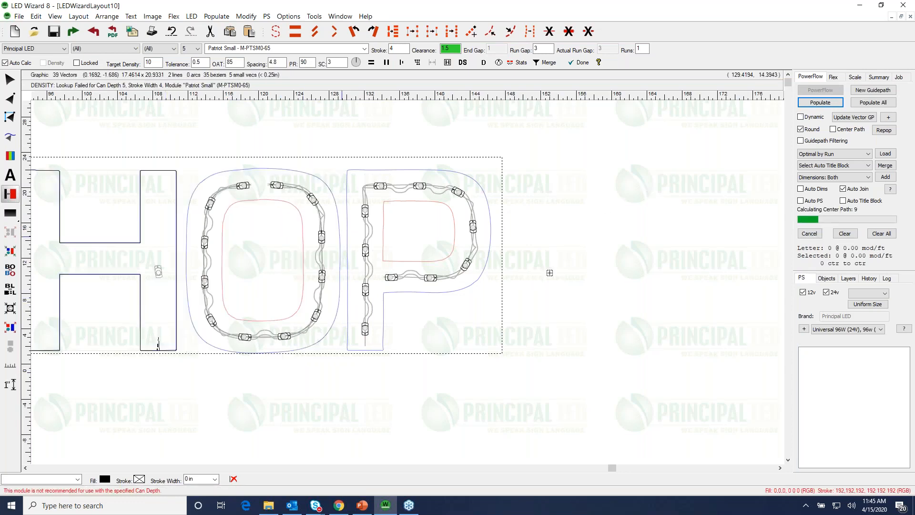
{"action": "left_click", "coordinate": [819, 102]}
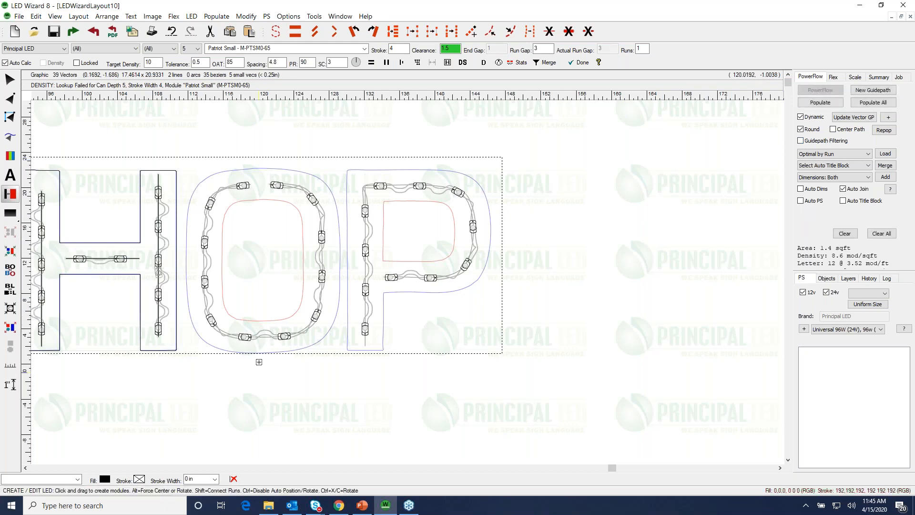
Return to the Layout tool and review the LED module placement in the letters H, O and P.
{"action": "key", "text": "F4"}
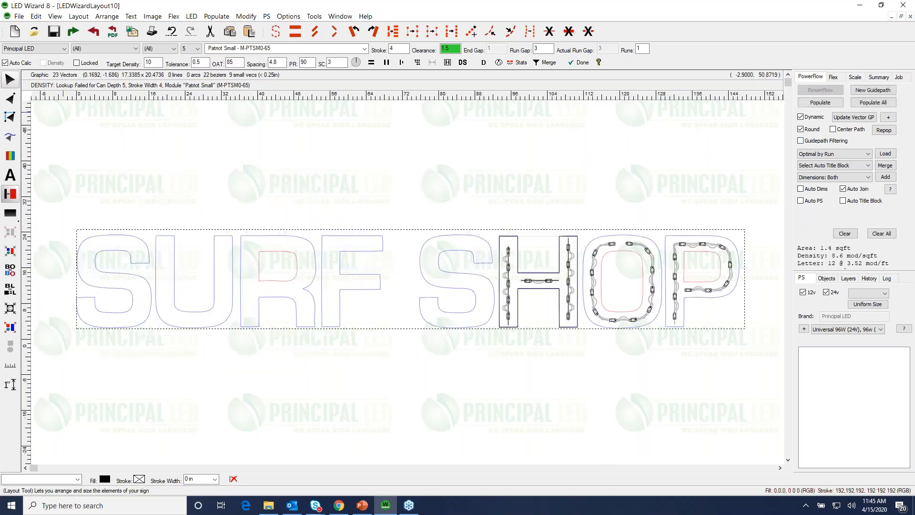
{"action": "left_click", "coordinate": [10, 79]}
{"action": "left_click_drag", "start_coordinate": [470, 209], "coordinate": [786, 341]}
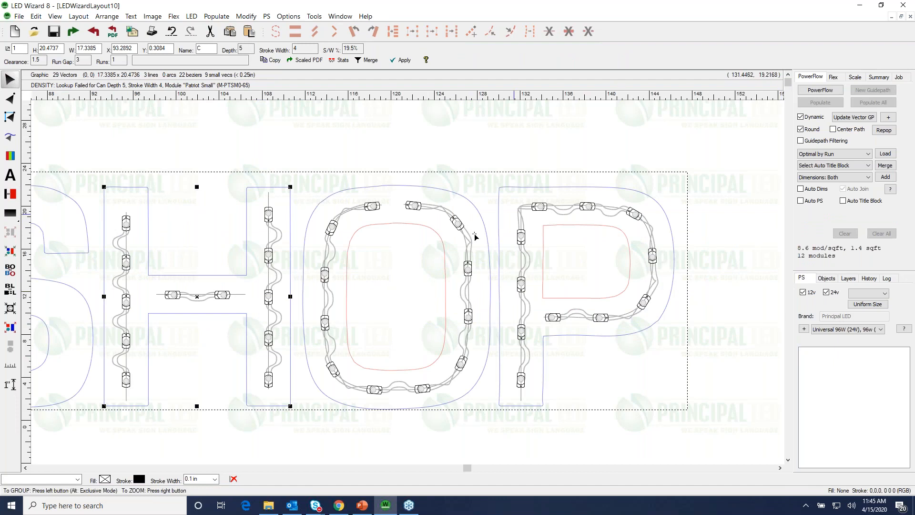
{"action": "right_click", "coordinate": [504, 191]}
{"action": "right_click", "coordinate": [412, 247]}
{"action": "right_click", "coordinate": [546, 312]}
{"action": "left_click", "coordinate": [524, 401]}
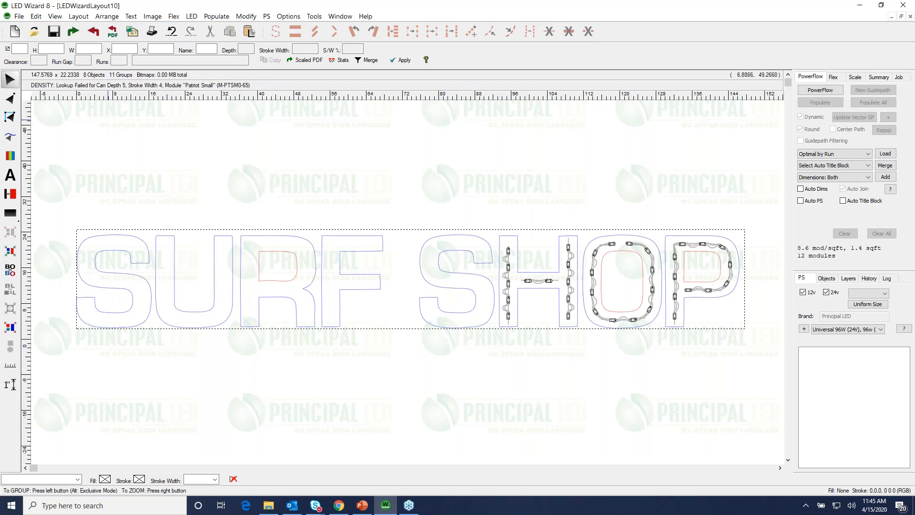
Create another new layout and import only the Ford and Pepsi sign area of Pepsi chnnl lttrs 092512.pdf.
{"action": "left_click", "coordinate": [9, 29]}
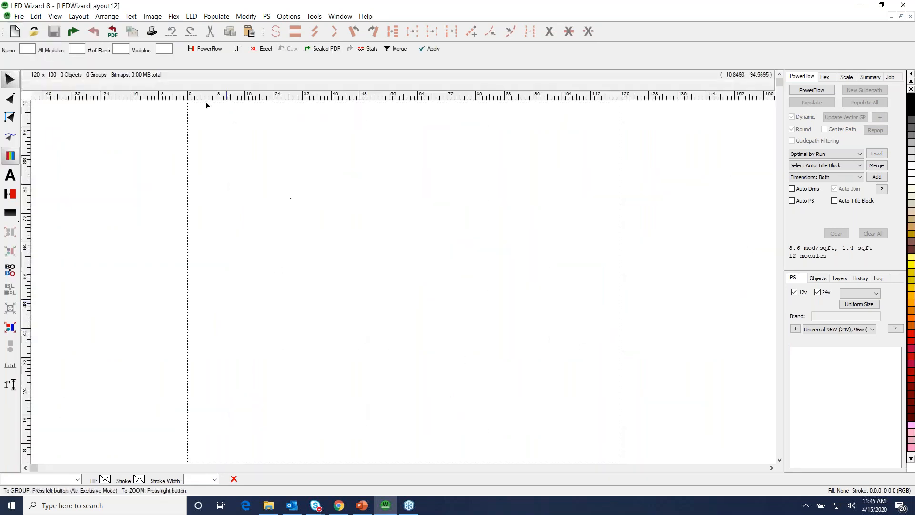
{"action": "left_click", "coordinate": [73, 32]}
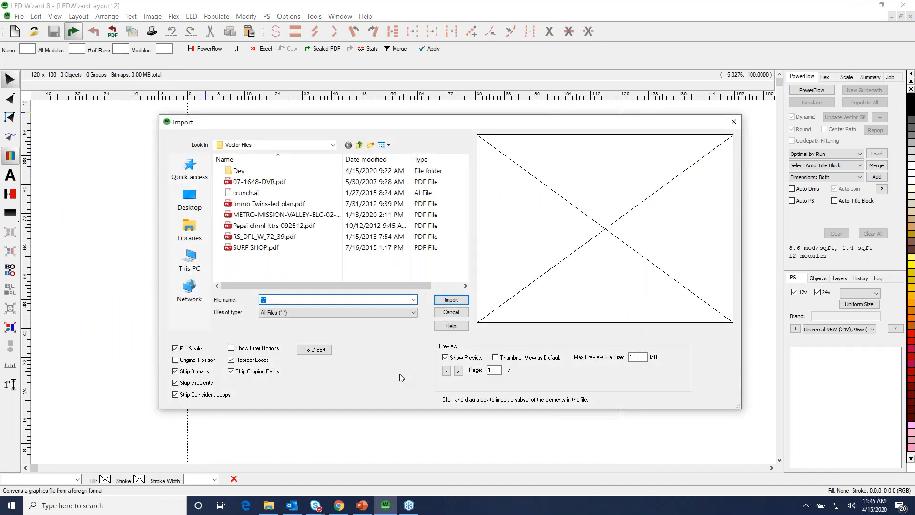
{"action": "left_click", "coordinate": [316, 225]}
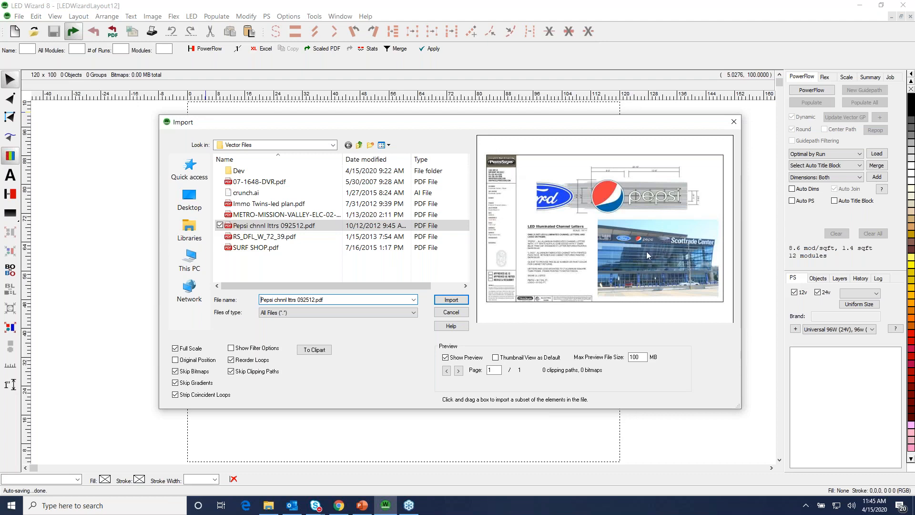
{"action": "left_click_drag", "start_coordinate": [528, 162], "coordinate": [707, 217]}
{"action": "left_click", "coordinate": [451, 302]}
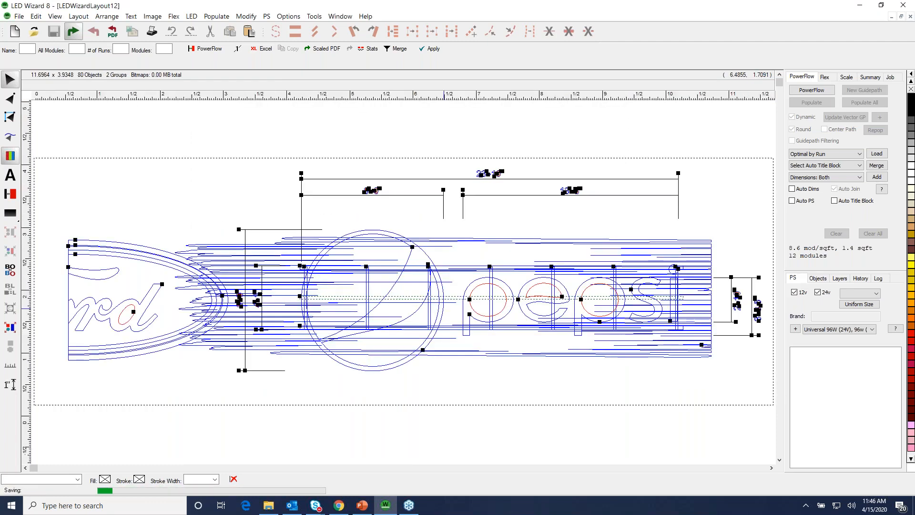
{"action": "left_click", "coordinate": [446, 301]}
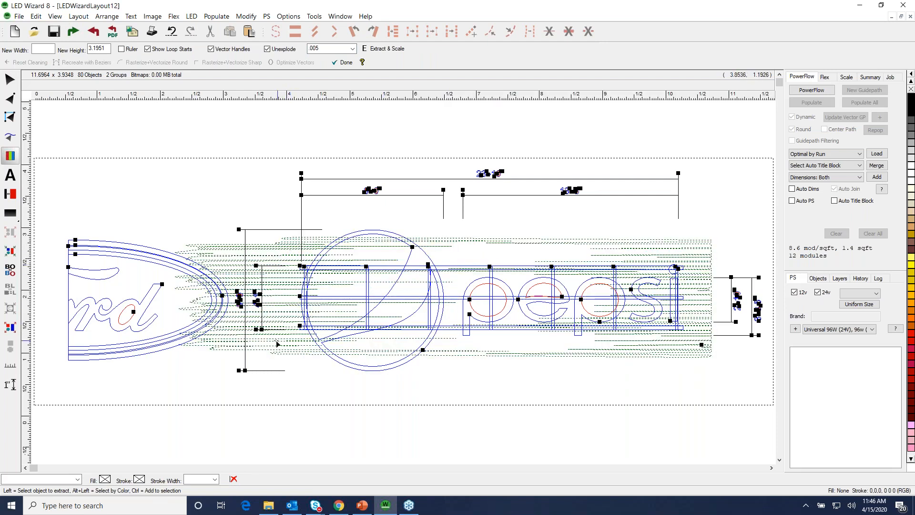
Extract the Pepsi globe's outer circle and the pepsi letter outlines, scaled to a new height of 9'.
{"action": "left_click", "coordinate": [372, 378]}
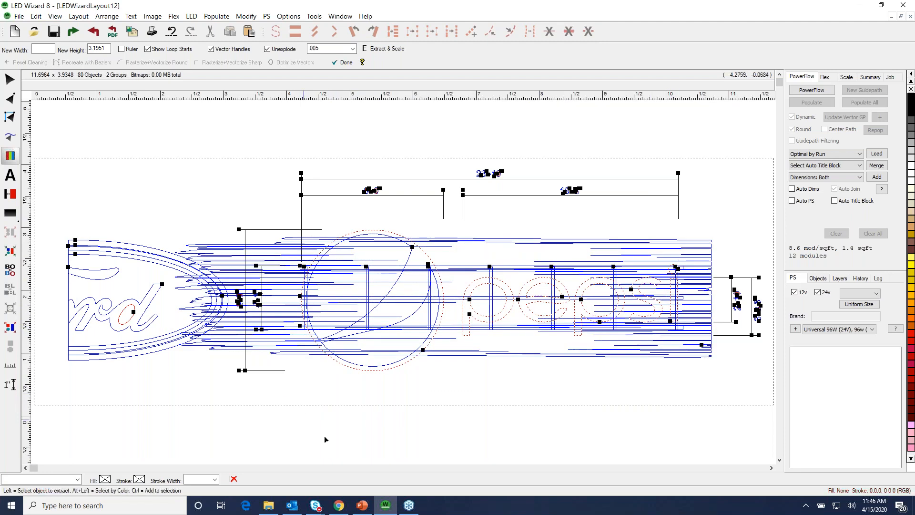
{"action": "left_click_drag", "start_coordinate": [219, 265], "coordinate": [275, 318]}
{"action": "right_click", "coordinate": [275, 318]}
{"action": "double_click", "coordinate": [105, 49]}
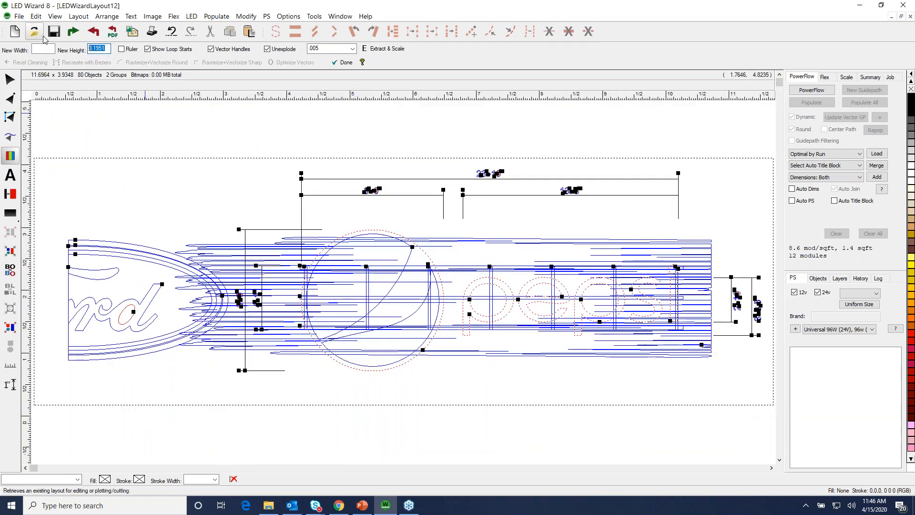
{"action": "type", "text": "9"}
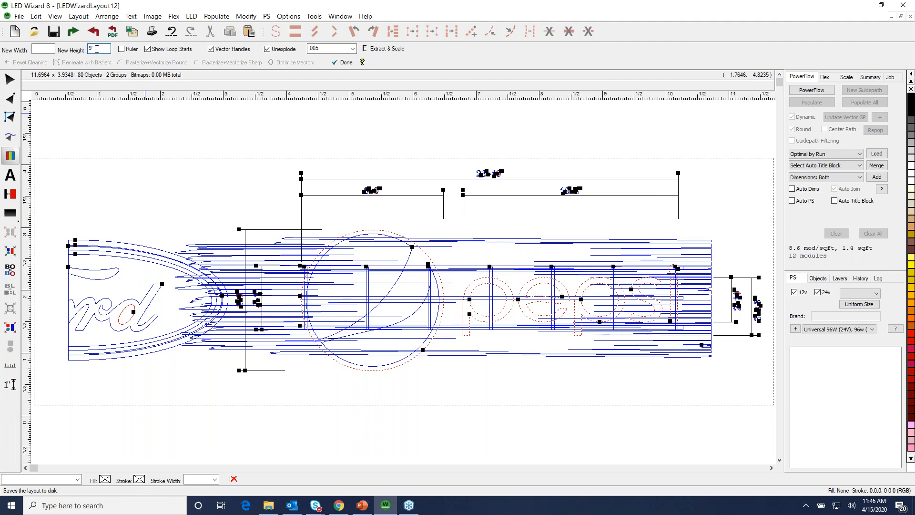
{"action": "left_click", "coordinate": [381, 49]}
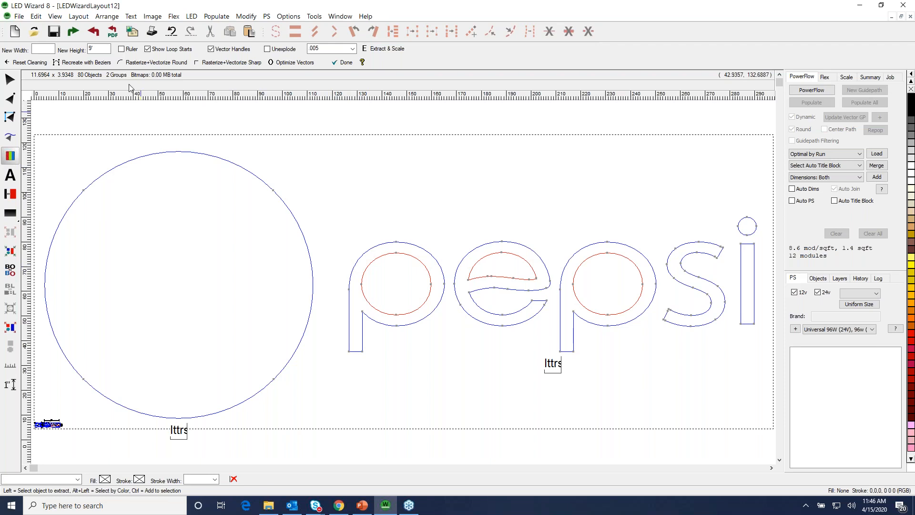
Recreate the extracted outlines with beziers, finish the cleanup, and select the resulting circle and lettering group.
{"action": "left_click", "coordinate": [84, 63]}
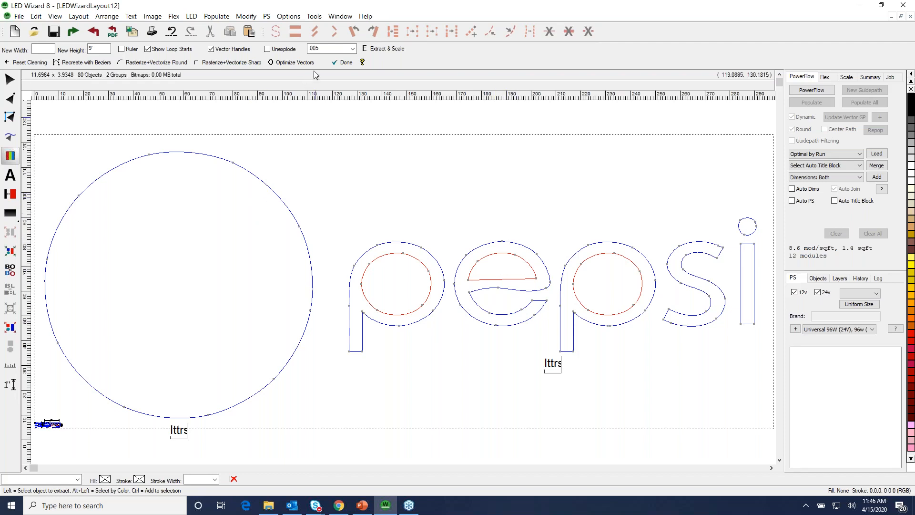
{"action": "left_click", "coordinate": [341, 62]}
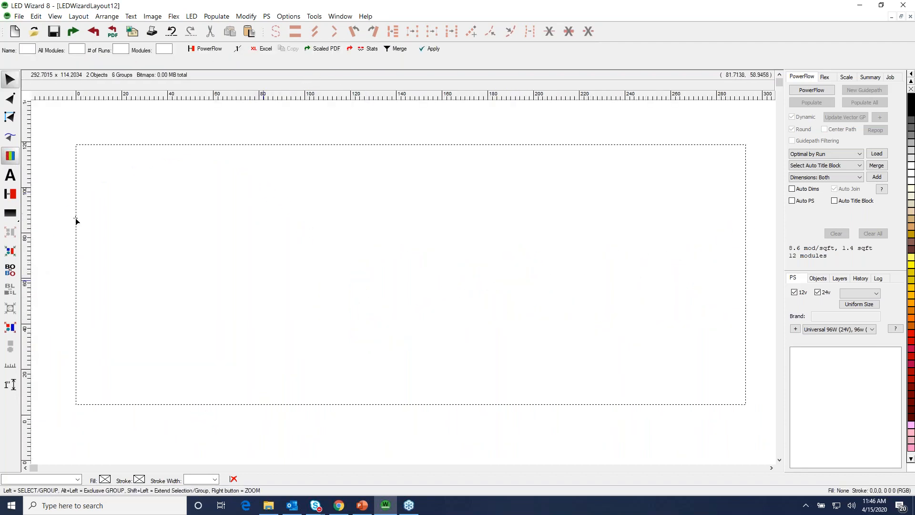
{"action": "left_click", "coordinate": [409, 263]}
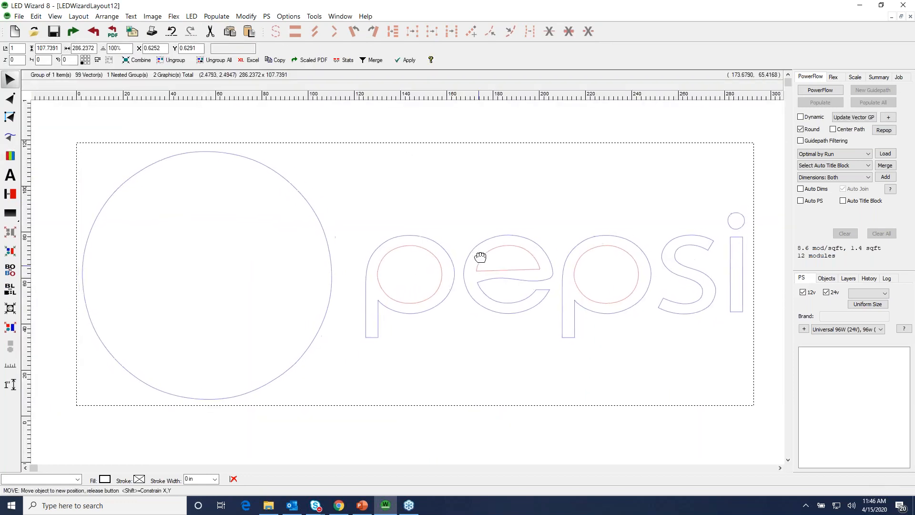
Fill the extracted circle and pepsi lettering with Intense Blue, check the filled view, and return to the outline view.
{"action": "left_click", "coordinate": [11, 159]}
{"action": "left_click", "coordinate": [11, 160]}
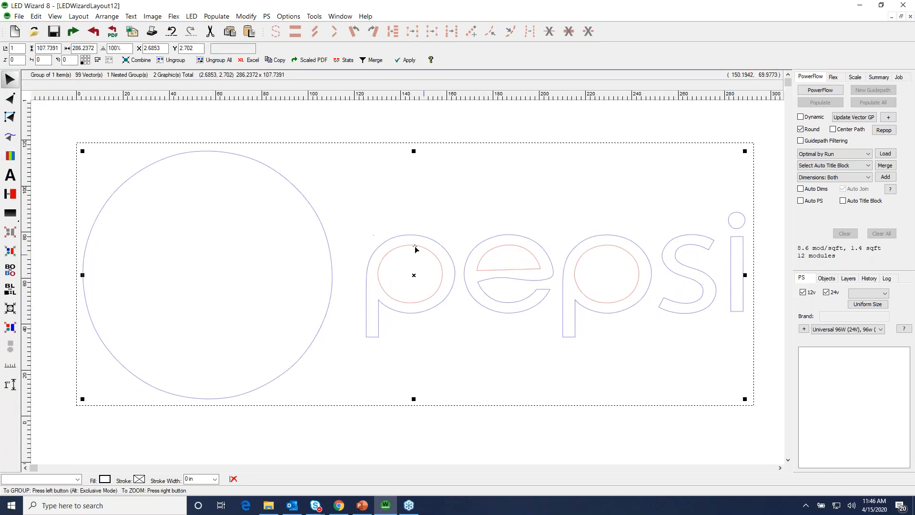
{"action": "left_click", "coordinate": [10, 157]}
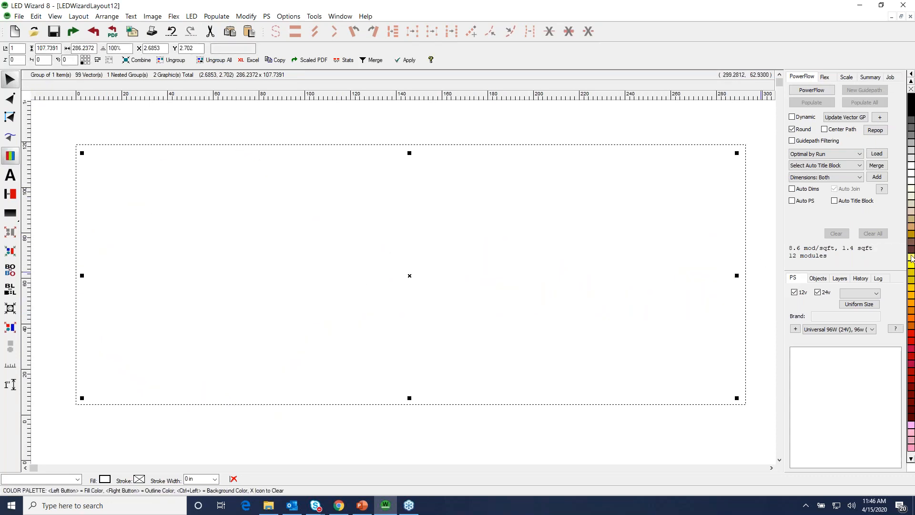
{"action": "left_click", "coordinate": [909, 377]}
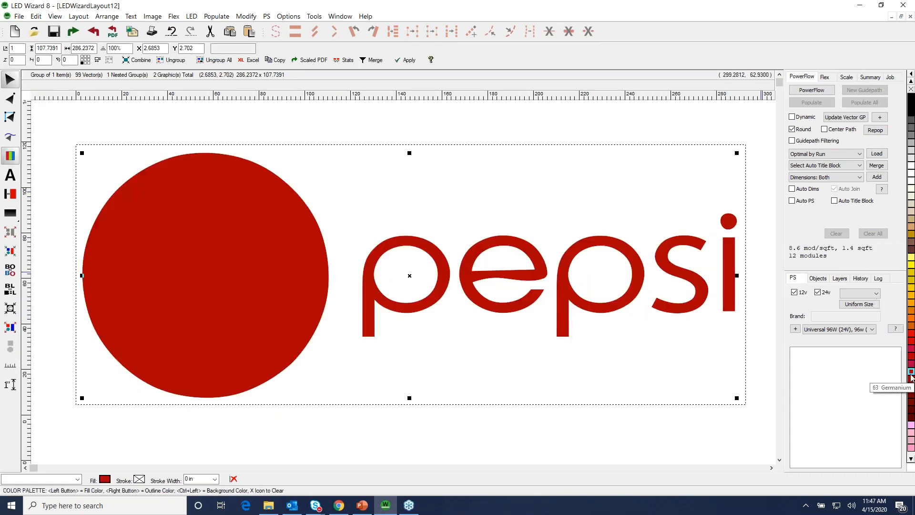
{"action": "scroll", "coordinate": [910, 377], "scroll_direction": "down", "scroll_amount": 5}
{"action": "left_click", "coordinate": [910, 265]}
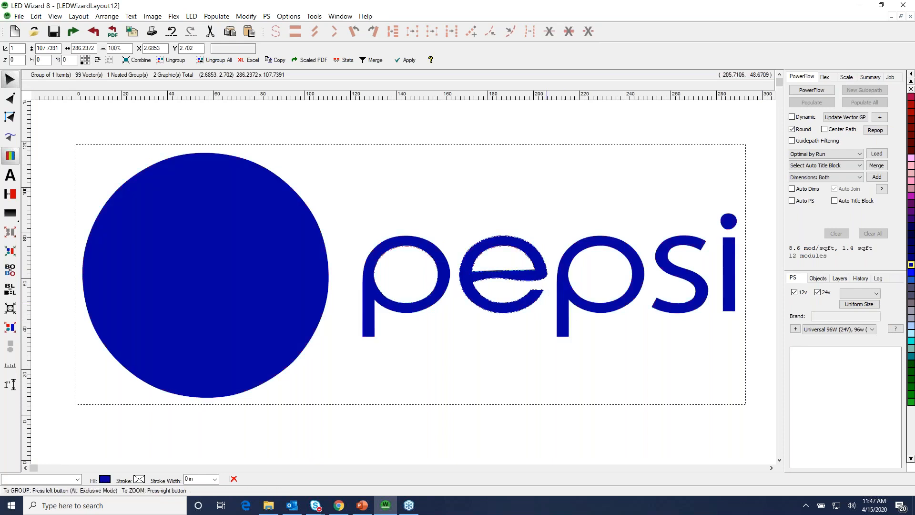
{"action": "left_click", "coordinate": [11, 156]}
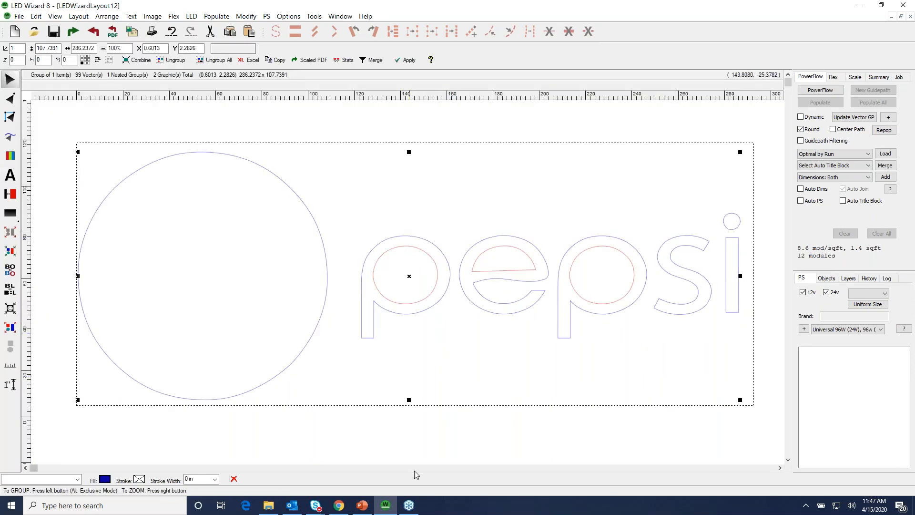
Start a new layout and import only the Ford and Pepsi sign area from Pepsi chnnl lttrs 092512.pdf.
{"action": "left_click", "coordinate": [15, 31]}
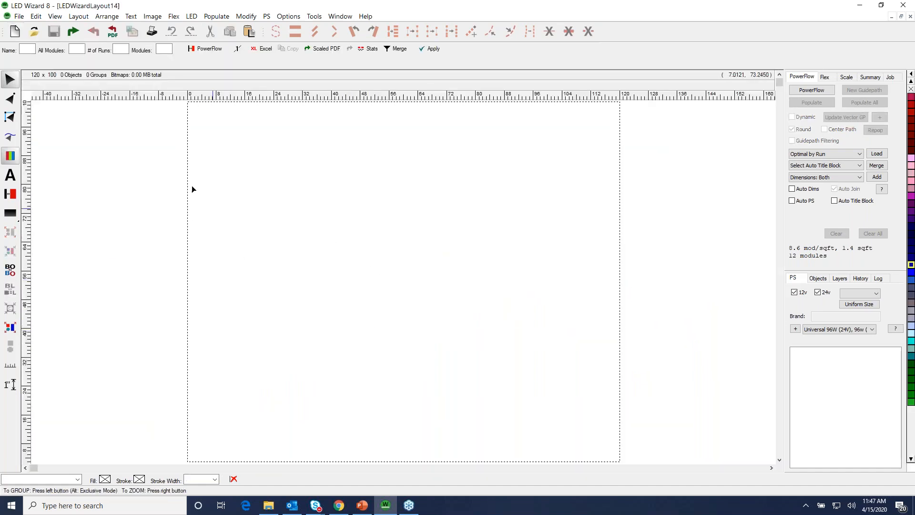
{"action": "left_click", "coordinate": [73, 31]}
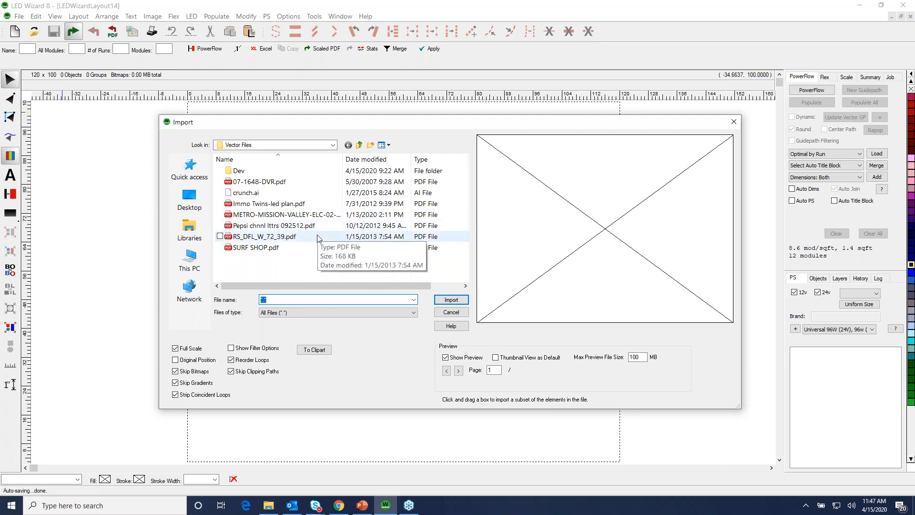
{"action": "left_click", "coordinate": [287, 205]}
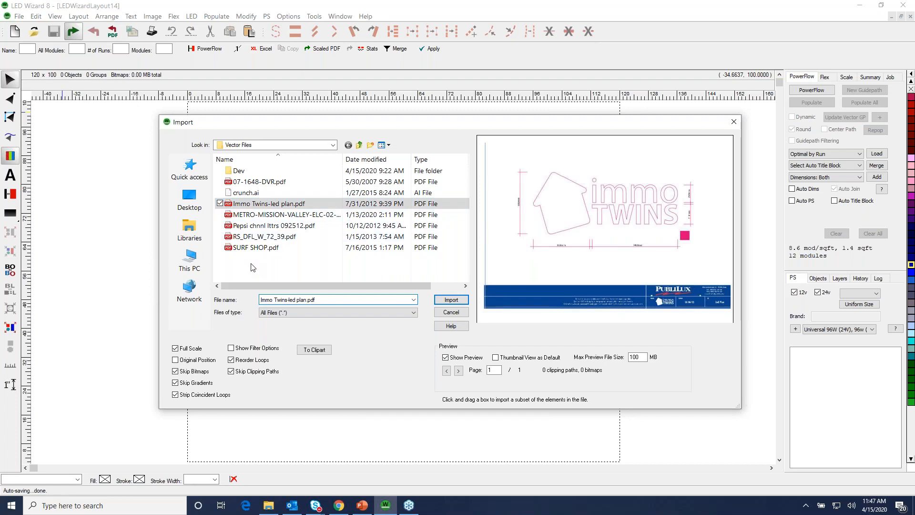
{"action": "left_click", "coordinate": [273, 229]}
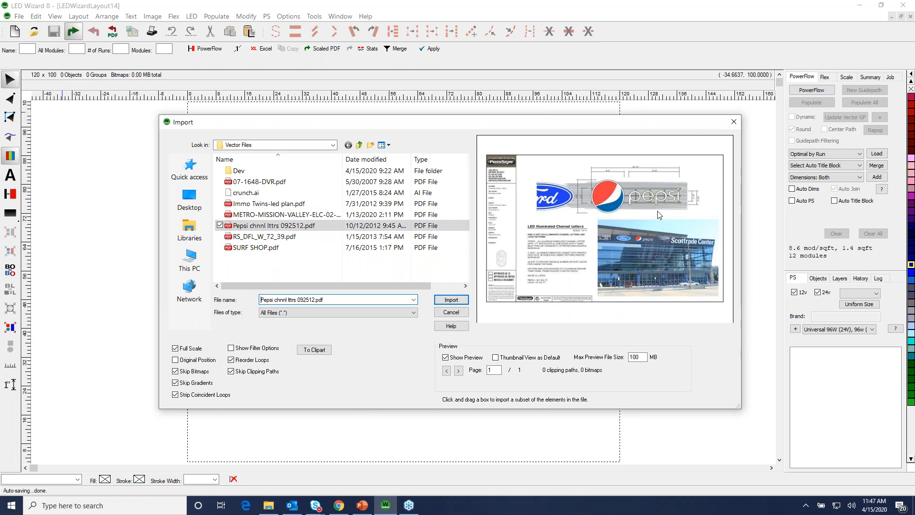
{"action": "left_click_drag", "start_coordinate": [526, 161], "coordinate": [712, 219]}
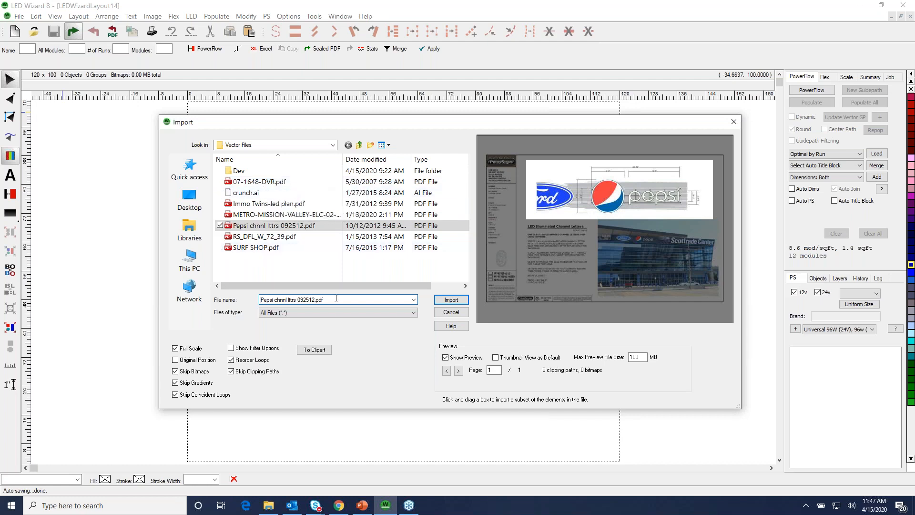
{"action": "left_click", "coordinate": [451, 299]}
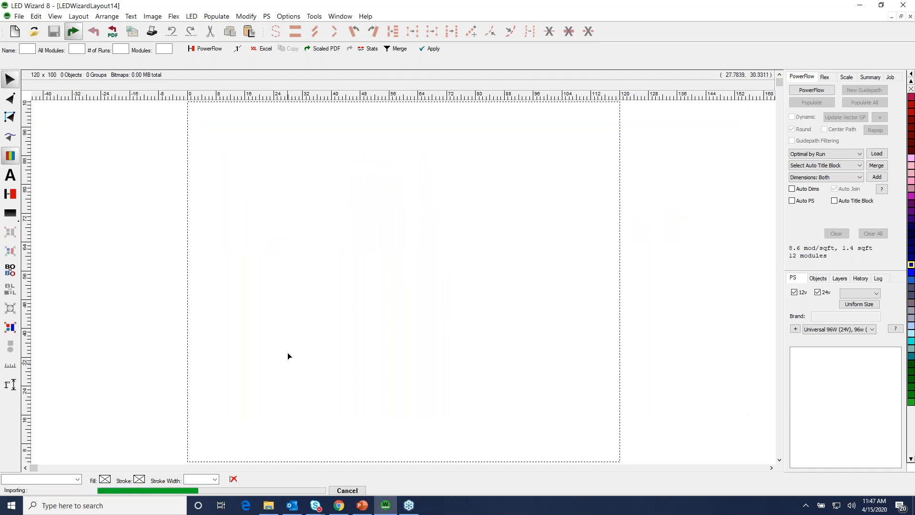
Ungroup the imported sign artwork and delete the grey streaked background behind the globe and lettering.
{"action": "left_click", "coordinate": [10, 80]}
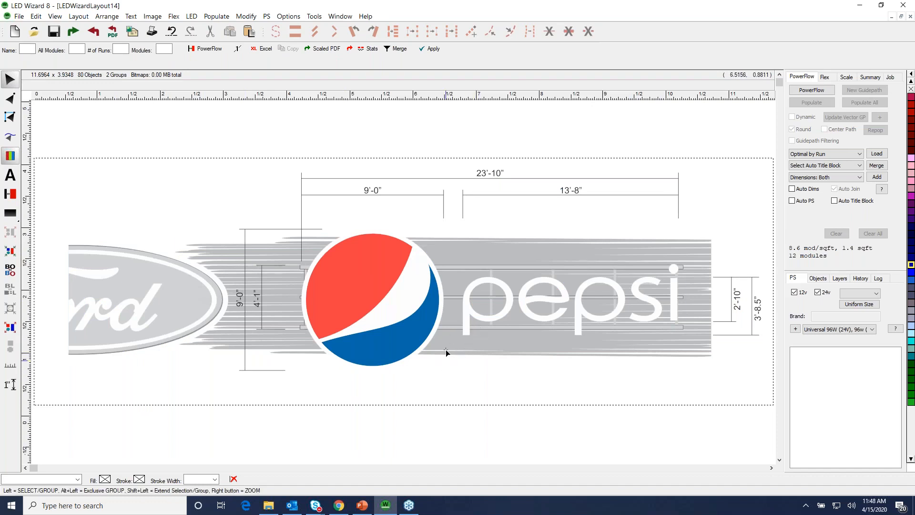
{"action": "left_click_drag", "start_coordinate": [456, 309], "coordinate": [443, 325]}
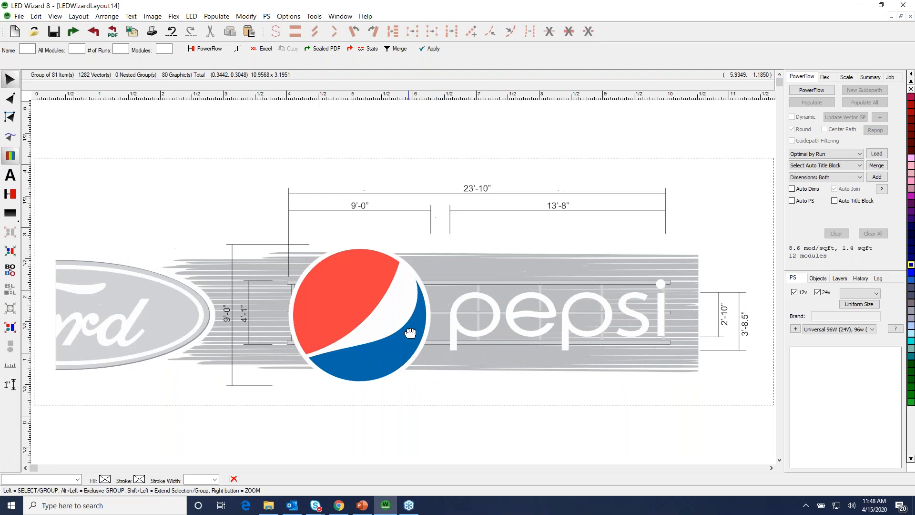
{"action": "key", "text": "ctrl+u"}
{"action": "left_click_drag", "start_coordinate": [263, 311], "coordinate": [273, 287]}
{"action": "key", "text": "Delete"}
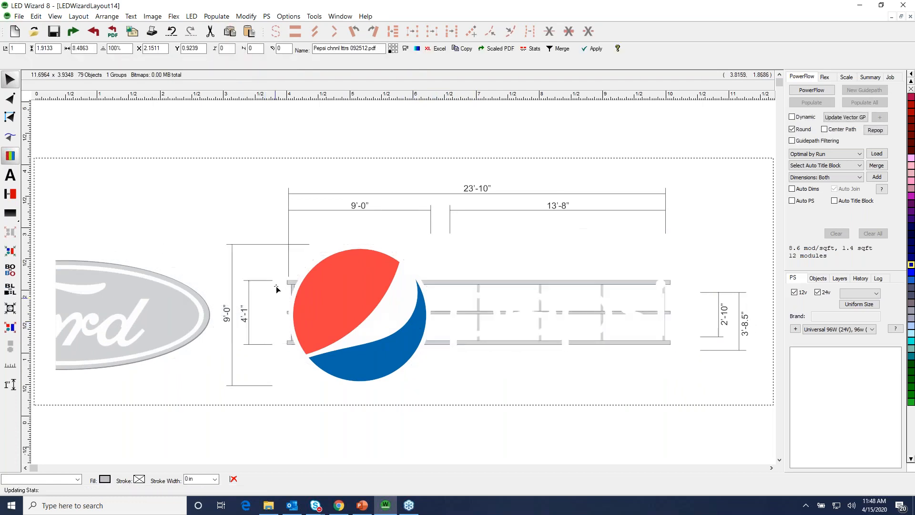
Delete all pieces of the Ford logo, including its oval borders, white script and grey backing.
{"action": "left_click", "coordinate": [198, 348]}
{"action": "key", "text": "ctrl+u"}
{"action": "left_click", "coordinate": [200, 341]}
{"action": "left_click", "coordinate": [199, 352]}
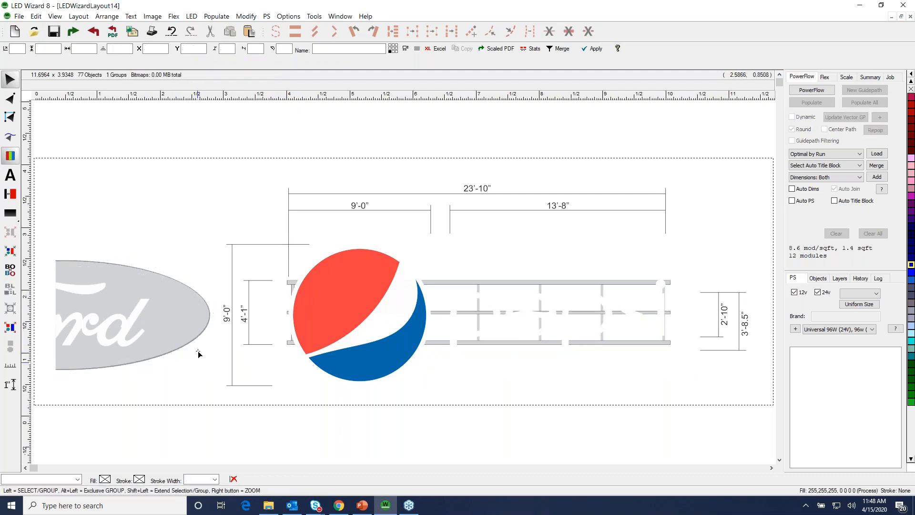
{"action": "left_click", "coordinate": [187, 344]}
{"action": "key", "text": "Delete"}
{"action": "left_click", "coordinate": [135, 335]}
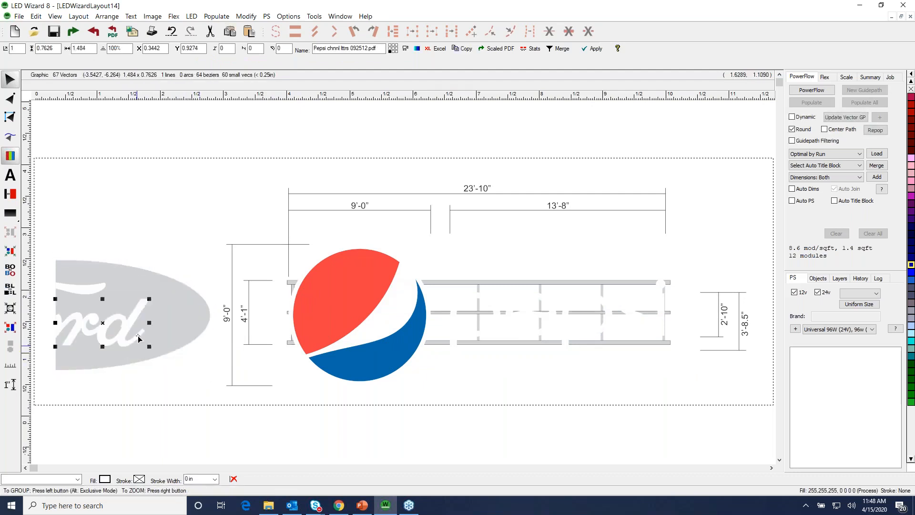
{"action": "key", "text": "Delete"}
{"action": "left_click", "coordinate": [166, 354]}
{"action": "left_click", "coordinate": [169, 335]}
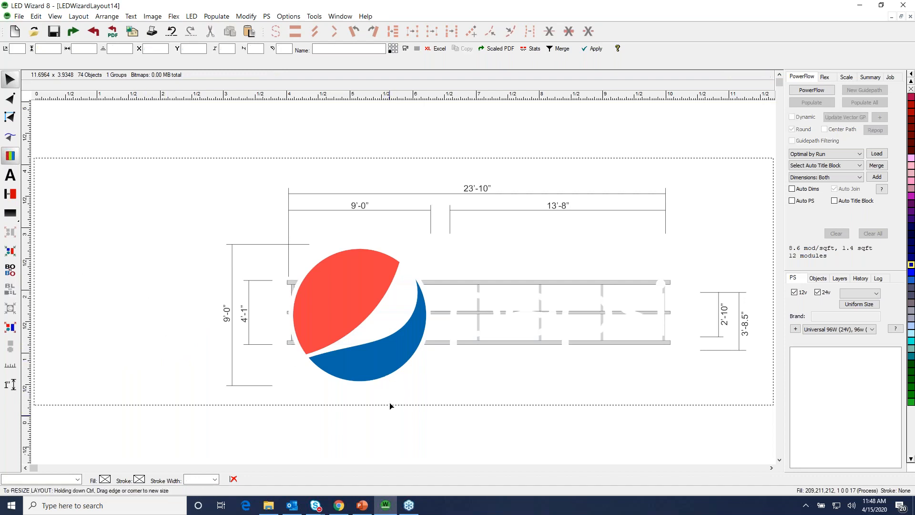
Fill the white pepsi lettering with Intense Blue and deselect it.
{"action": "left_click", "coordinate": [545, 331]}
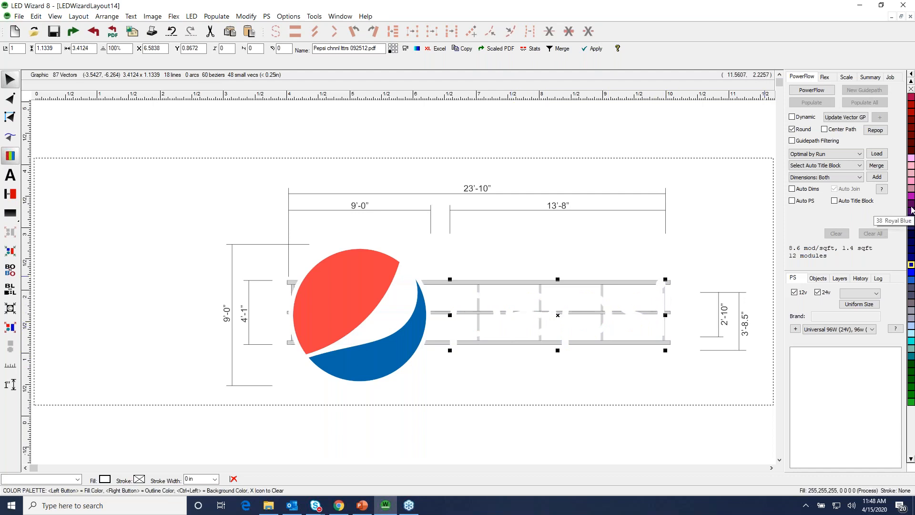
{"action": "left_click", "coordinate": [910, 266]}
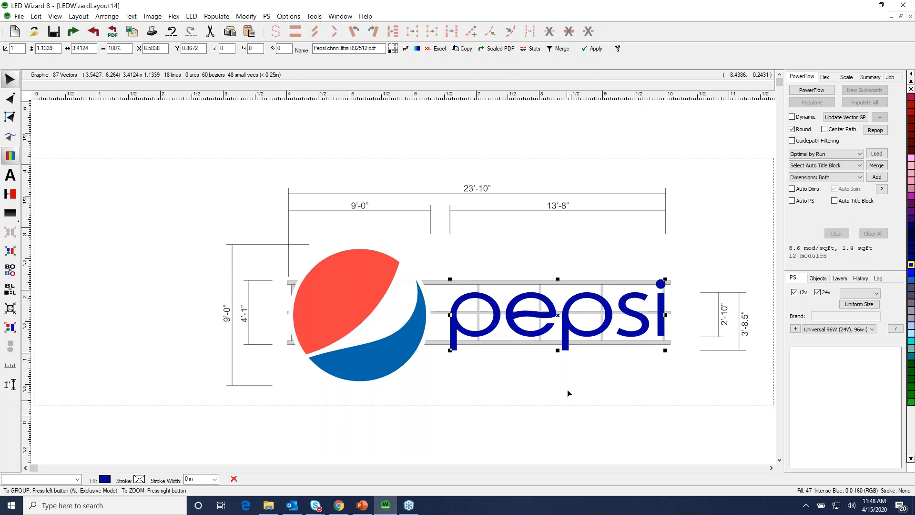
{"action": "left_click", "coordinate": [232, 213]}
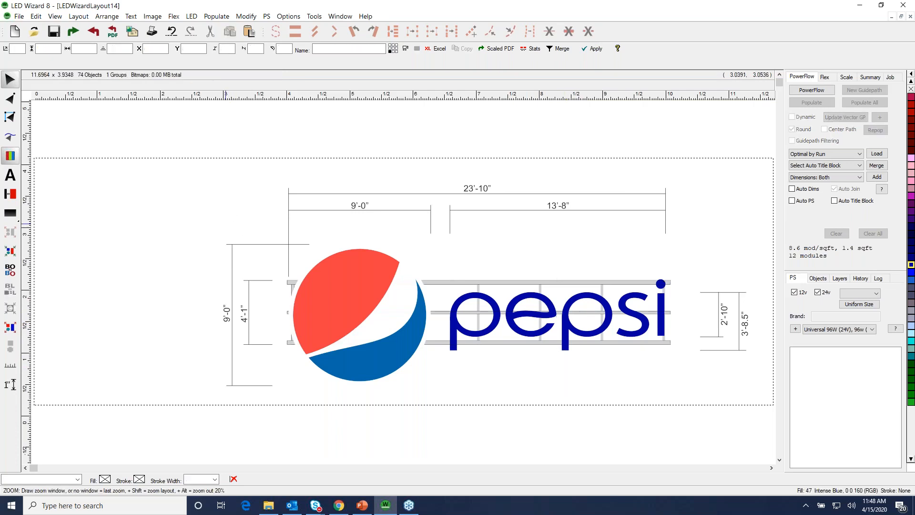
Import only the globe area of Pepsi chnnl lttrs 092512.pdf and place it above and left of the existing globe.
{"action": "left_click", "coordinate": [74, 31]}
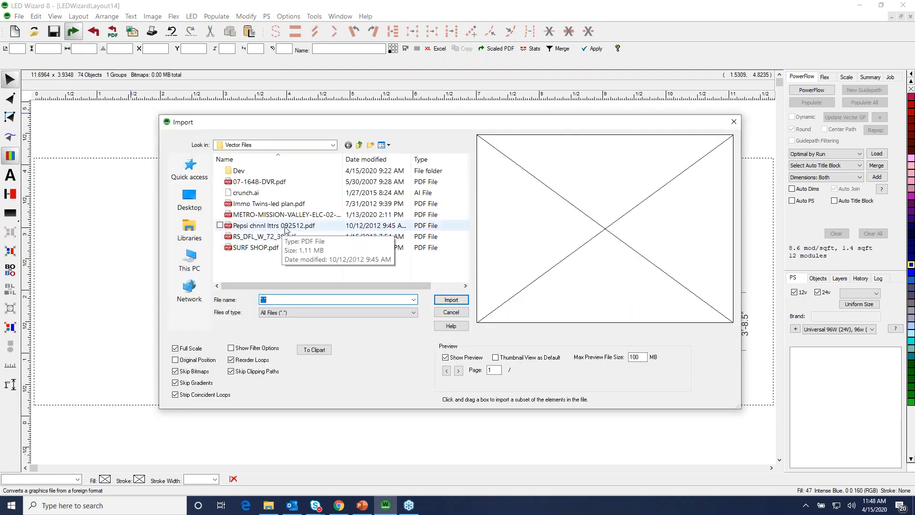
{"action": "left_click", "coordinate": [287, 227]}
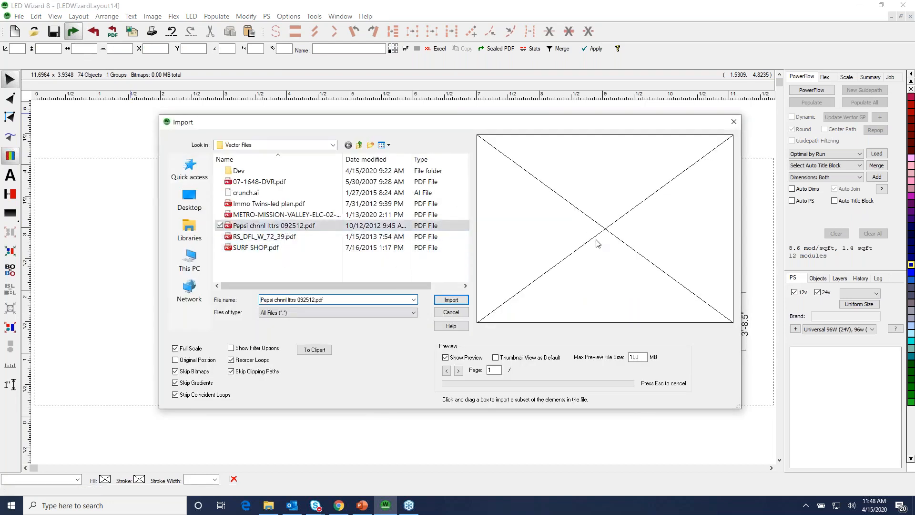
{"action": "left_click_drag", "start_coordinate": [579, 177], "coordinate": [632, 216]}
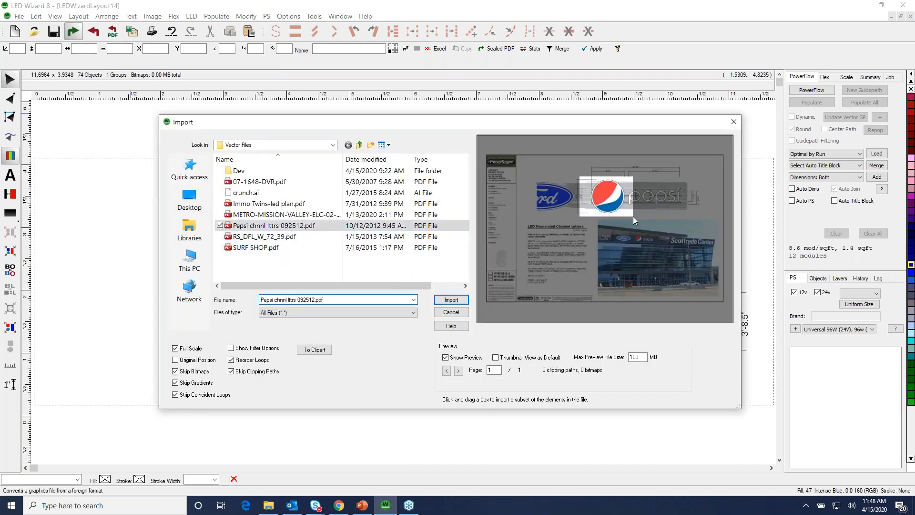
{"action": "left_click", "coordinate": [443, 300]}
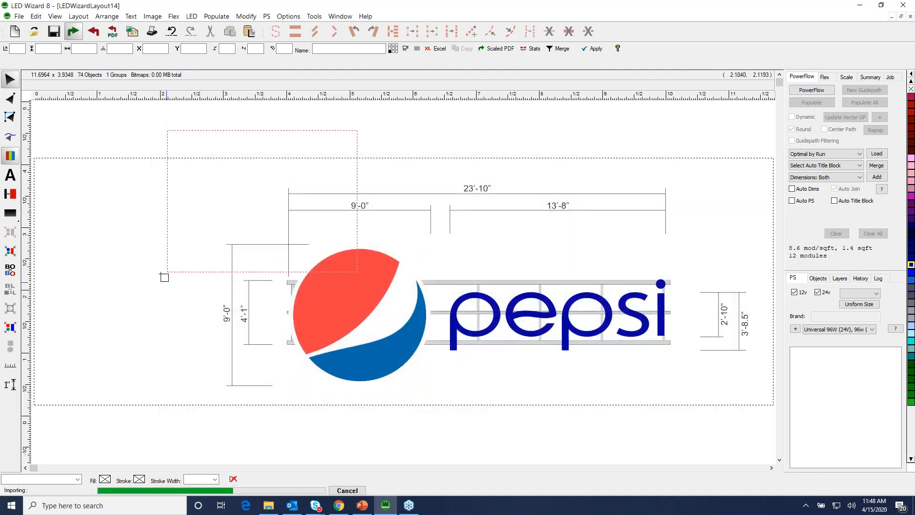
{"action": "left_click", "coordinate": [94, 284]}
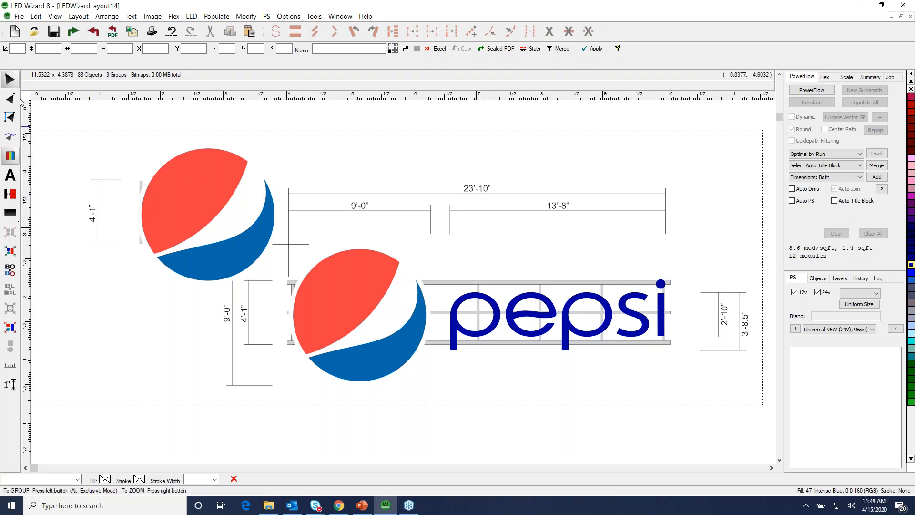
Start a new layout and import only the DESERT VALLEY lettering from 07-1648-DVR.pdf.
{"action": "left_click", "coordinate": [15, 32]}
{"action": "left_click", "coordinate": [73, 32]}
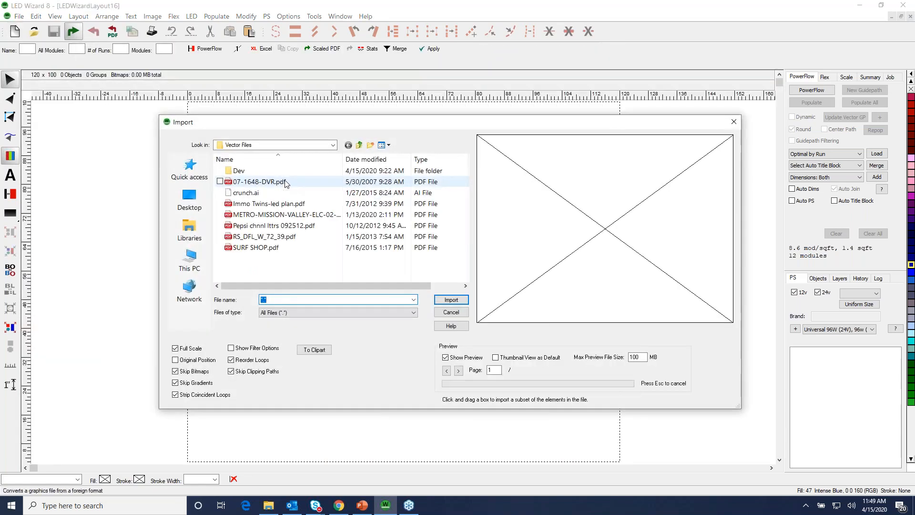
{"action": "left_click", "coordinate": [286, 184]}
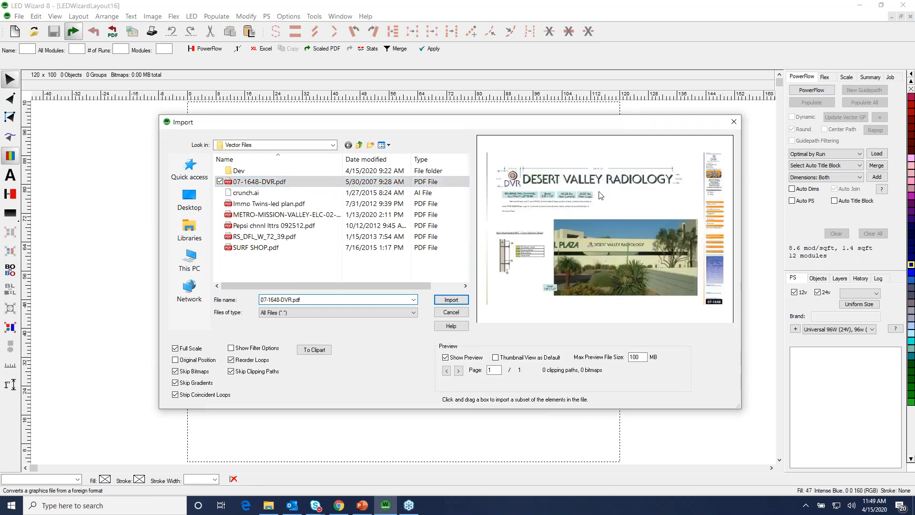
{"action": "left_click_drag", "start_coordinate": [605, 187], "coordinate": [523, 178]}
{"action": "left_click", "coordinate": [451, 299]}
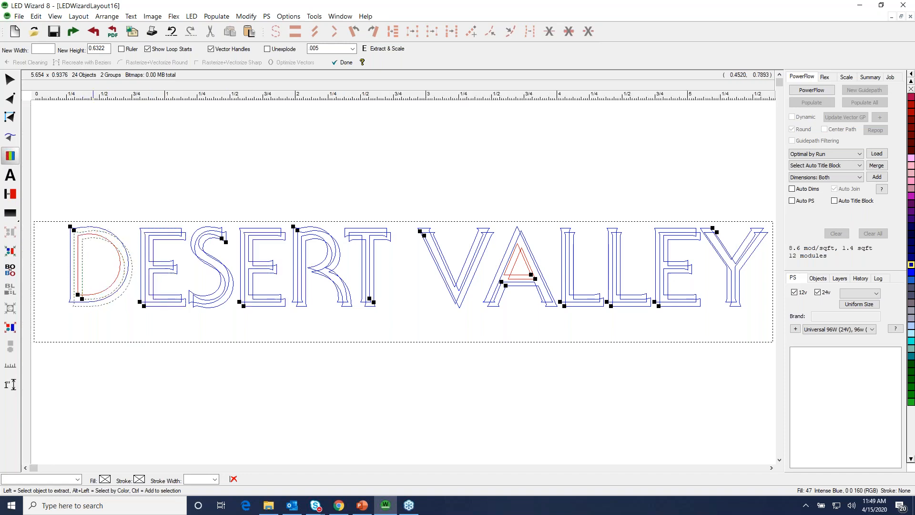
Select the upper-left set of the doubled DESERT VALLEY letter outlines for extraction, excluding the offset lower-right set.
{"action": "key", "text": "z"}
{"action": "left_click_drag", "start_coordinate": [56, 208], "coordinate": [302, 314]}
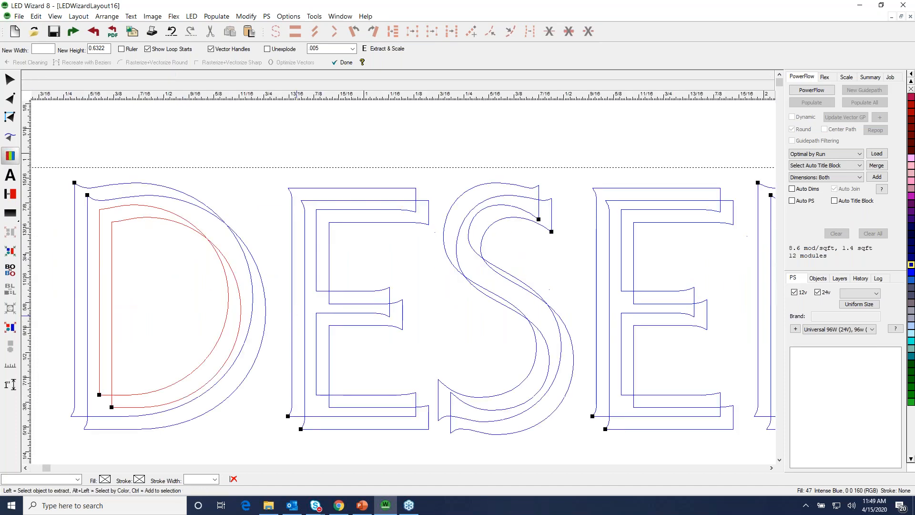
{"action": "left_click", "coordinate": [128, 183]}
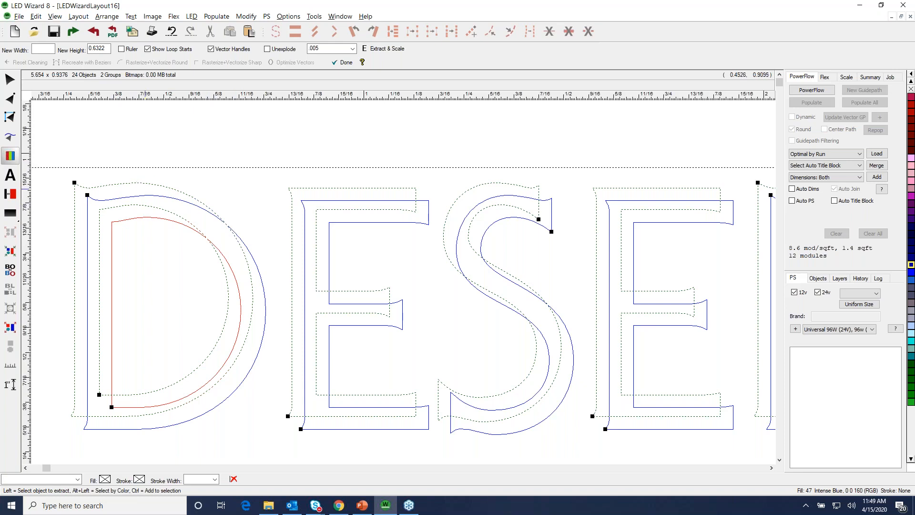
{"action": "key", "text": "F4"}
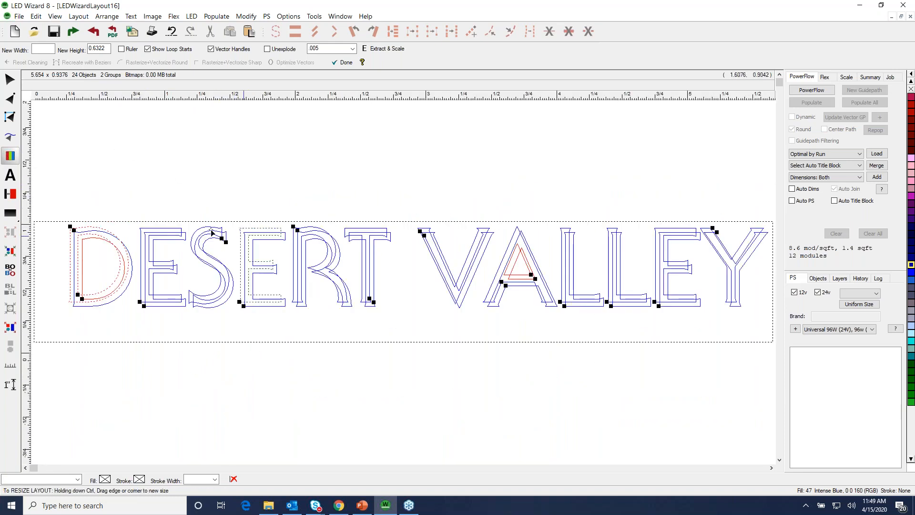
{"action": "key", "text": "F2"}
{"action": "left_click_drag", "start_coordinate": [48, 208], "coordinate": [241, 277]}
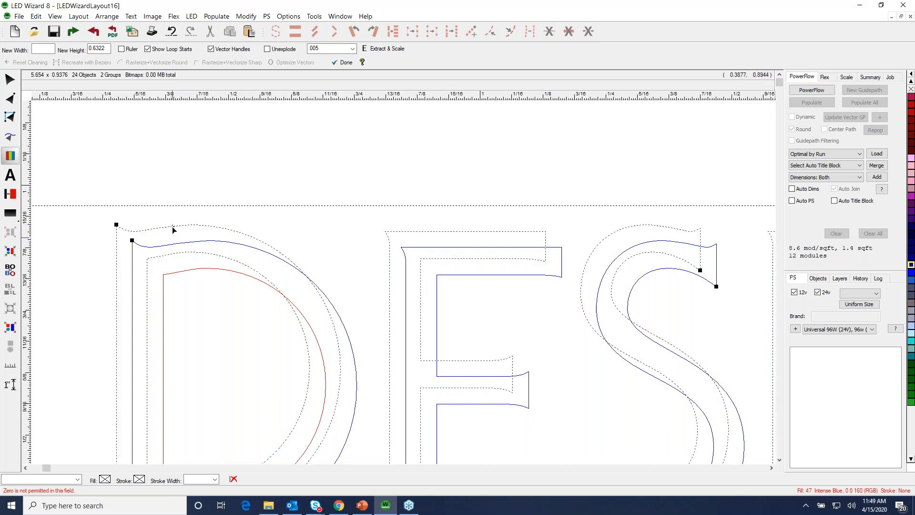
{"action": "key", "text": "F4"}
{"action": "key", "text": "F2"}
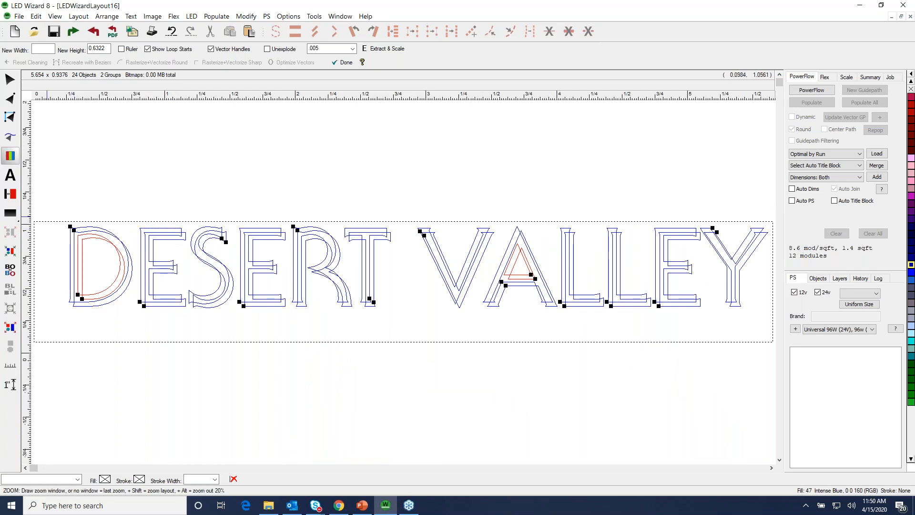
{"action": "left_click_drag", "start_coordinate": [63, 206], "coordinate": [191, 296]}
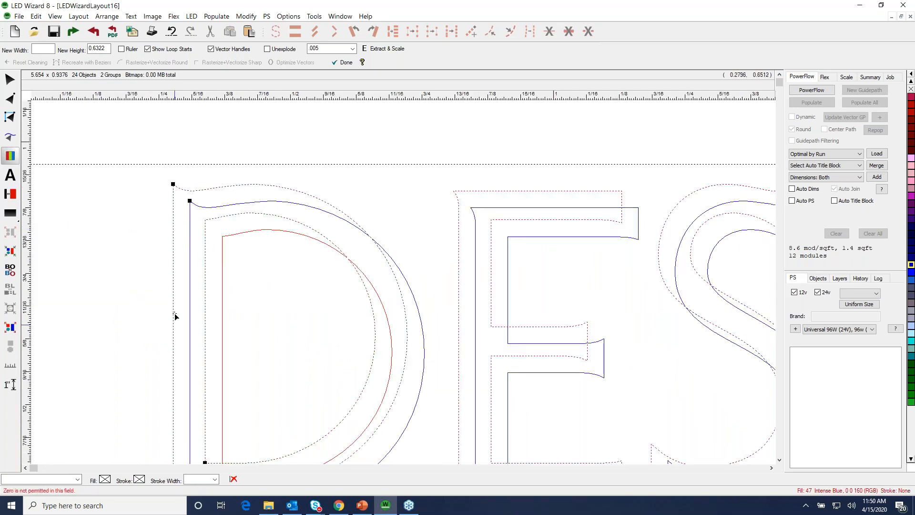
{"action": "key", "text": "F4"}
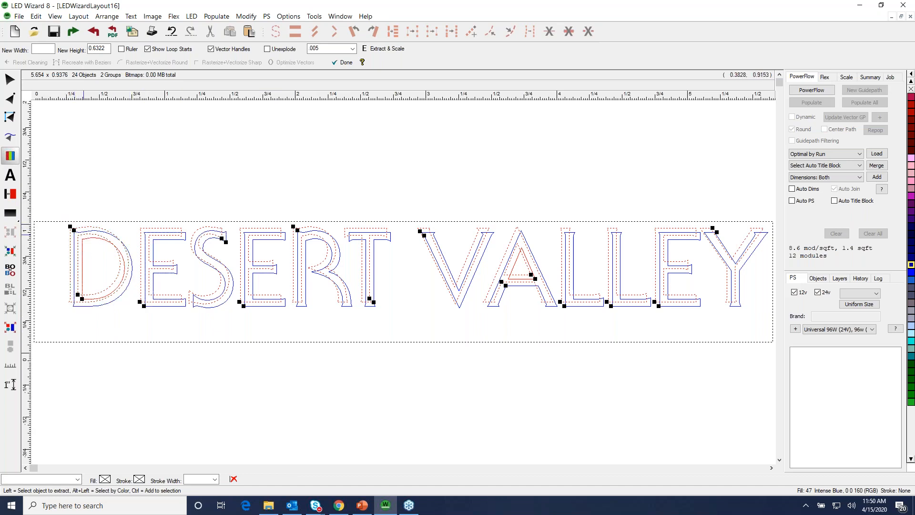
Extract and scale the selected DESERT VALLEY outlines to a height of 24 and finish the data preparation.
{"action": "double_click", "coordinate": [98, 48]}
{"action": "type", "text": "24"}
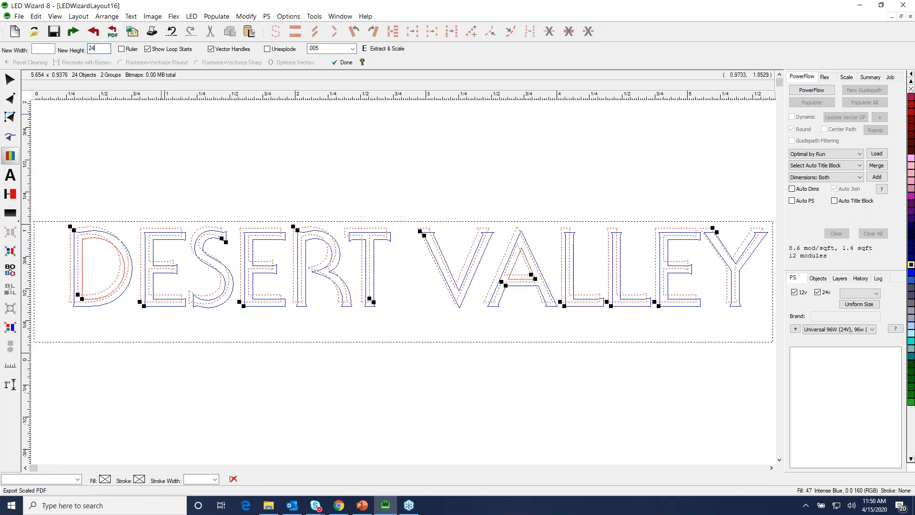
{"action": "left_click", "coordinate": [383, 48]}
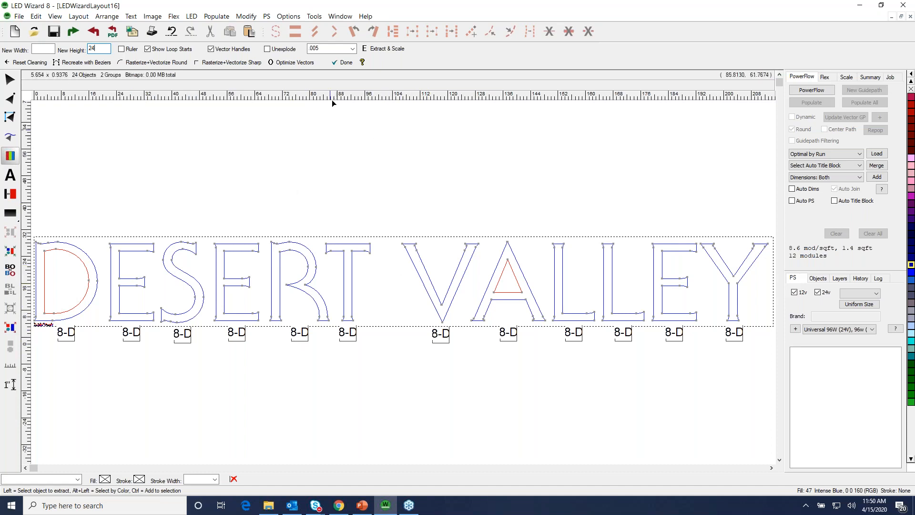
{"action": "left_click", "coordinate": [343, 62]}
{"action": "left_click_drag", "start_coordinate": [307, 291], "coordinate": [314, 290]}
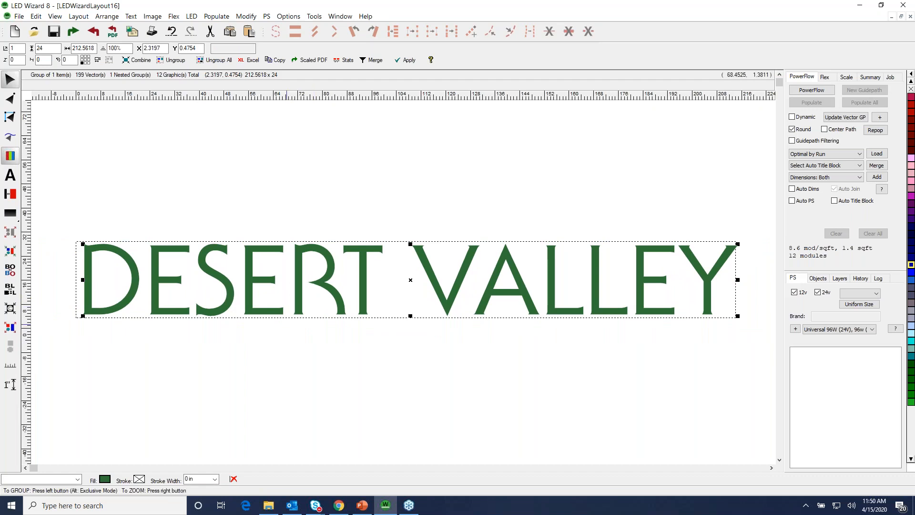
{"action": "left_click_drag", "start_coordinate": [576, 262], "coordinate": [577, 264]}
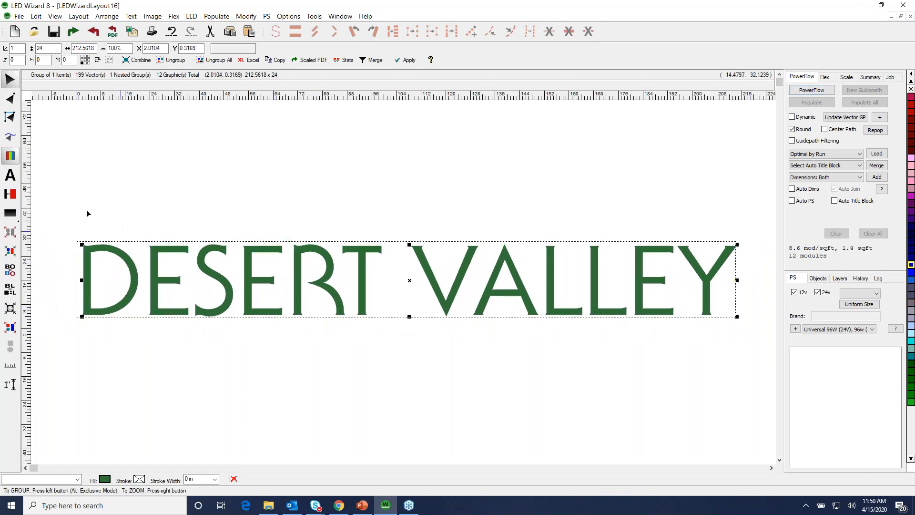
Display the lettering as unfilled outlines and examine the Bezier vectors of the S in DESERT with vector editing.
{"action": "left_click", "coordinate": [10, 157]}
{"action": "left_click", "coordinate": [10, 98]}
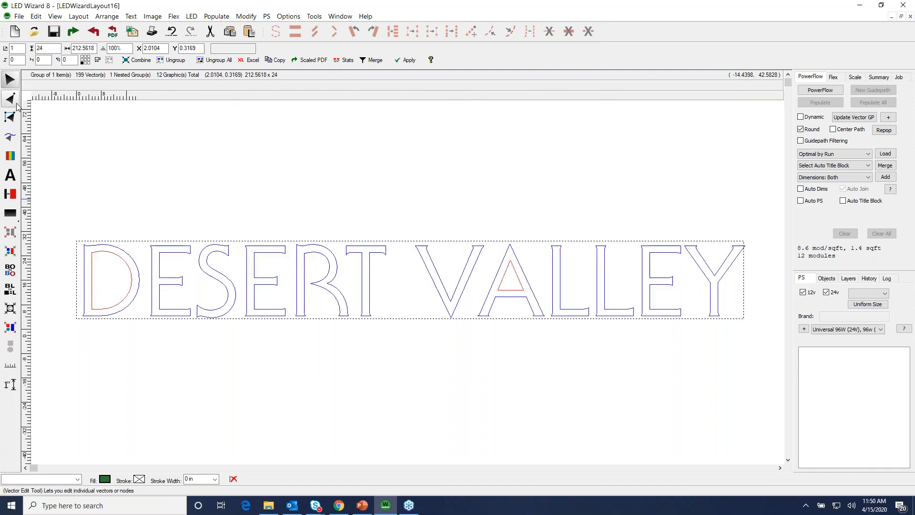
{"action": "left_click", "coordinate": [204, 269]}
{"action": "left_click_drag", "start_coordinate": [176, 336], "coordinate": [347, 190]}
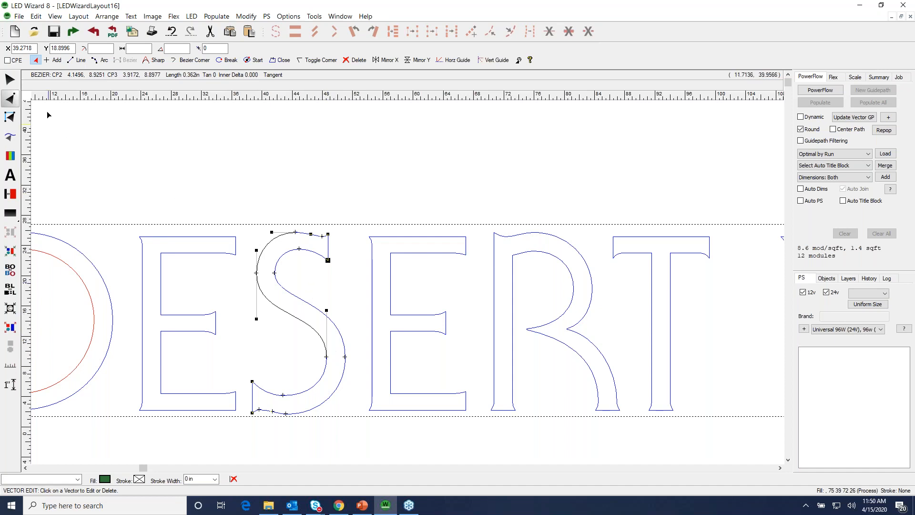
Convert the whole DESERT VALLEY lettering group to all lines.
{"action": "left_click", "coordinate": [9, 79]}
{"action": "right_click", "coordinate": [289, 228]}
{"action": "left_click_drag", "start_coordinate": [486, 286], "coordinate": [485, 286]}
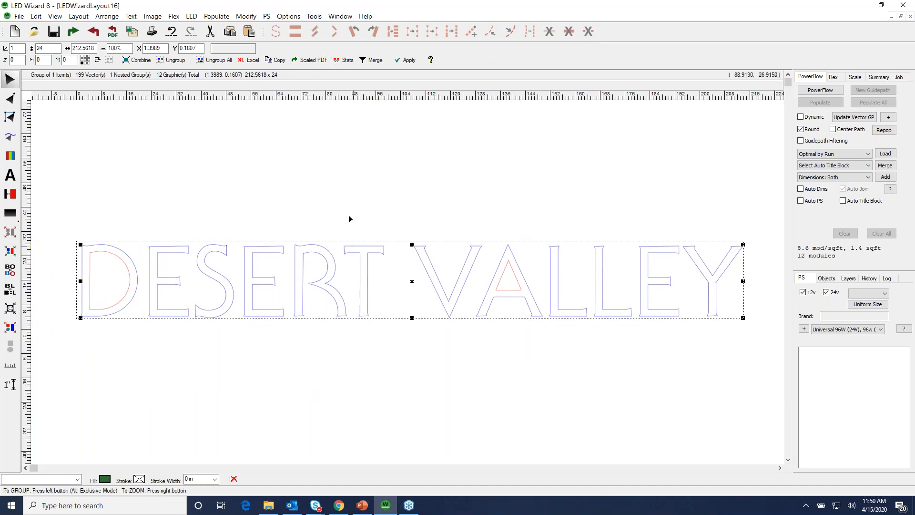
{"action": "left_click", "coordinate": [314, 16]}
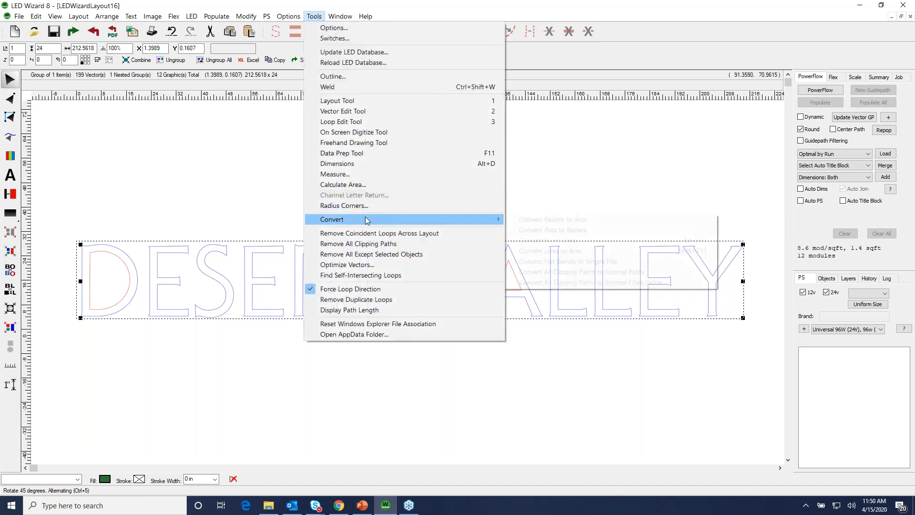
{"action": "mouse_move", "coordinate": [424, 223]}
{"action": "left_click", "coordinate": [587, 243]}
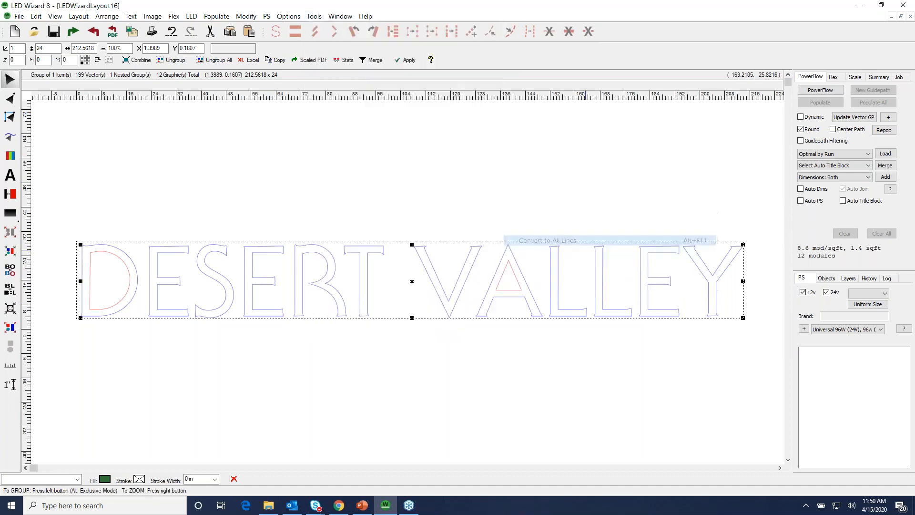
Examine the line nodes along the upper part of the S up close and undo the trial edit on its inner curve.
{"action": "right_click", "coordinate": [221, 286]}
{"action": "left_click", "coordinate": [10, 99]}
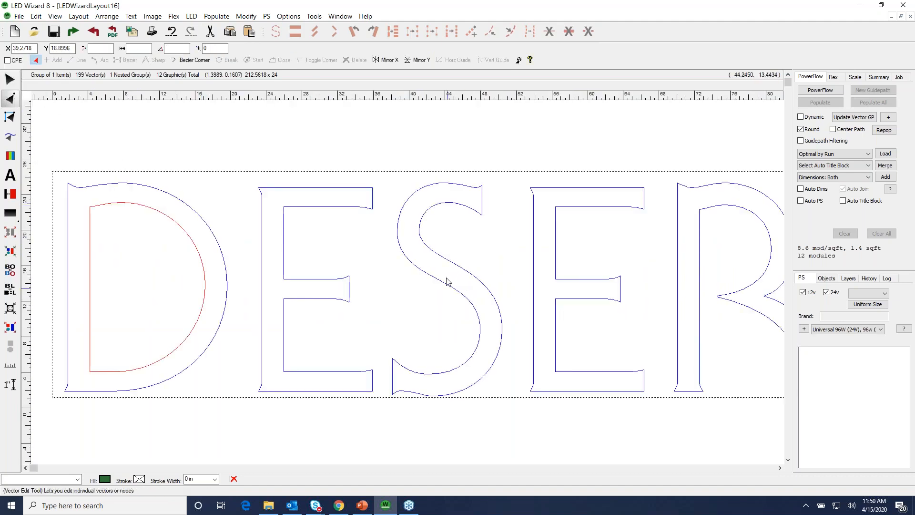
{"action": "left_click", "coordinate": [446, 283]}
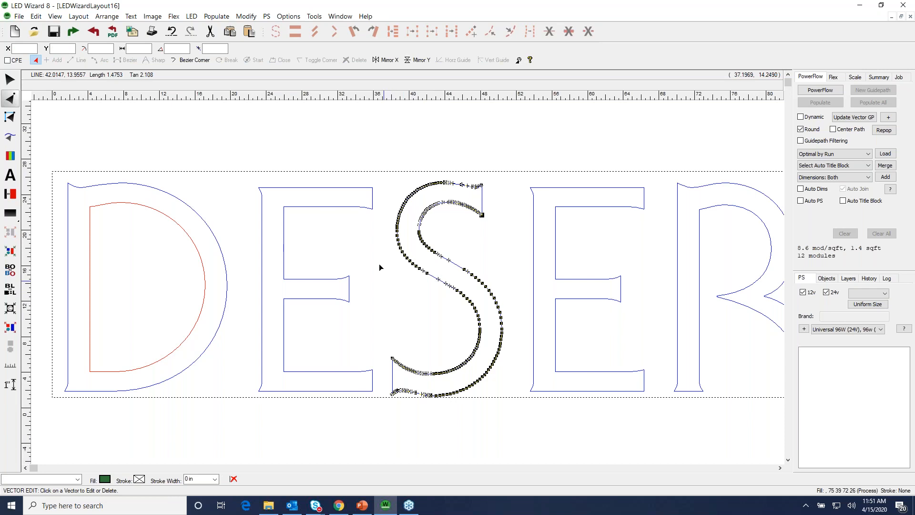
{"action": "key", "text": "z"}
{"action": "left_click_drag", "start_coordinate": [382, 261], "coordinate": [548, 163]}
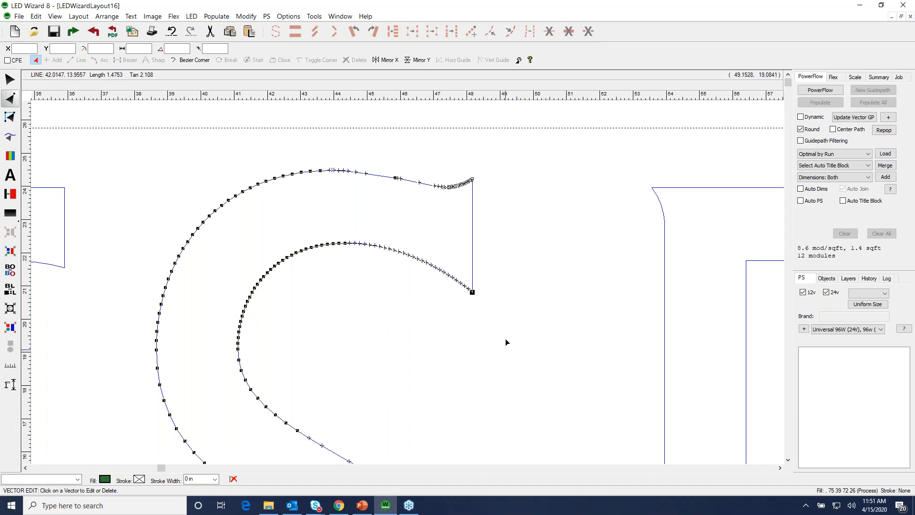
{"action": "key", "text": "z"}
{"action": "left_click_drag", "start_coordinate": [497, 336], "coordinate": [182, 225]}
{"action": "left_click_drag", "start_coordinate": [445, 197], "coordinate": [453, 223]}
{"action": "key", "text": "ctrl+z"}
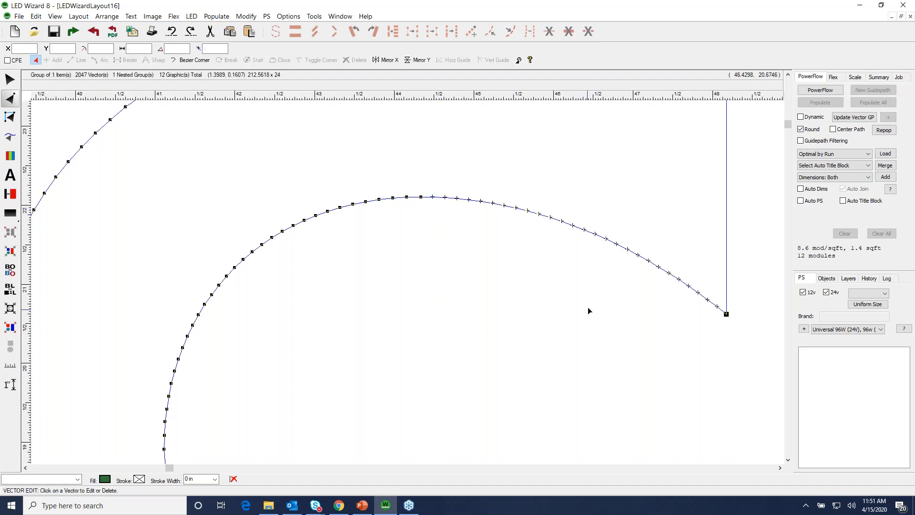
Replace the short line segments along the inner upper curve of the S with successive arcs, starting at the upper terminal's lower corner.
{"action": "left_click", "coordinate": [724, 315]}
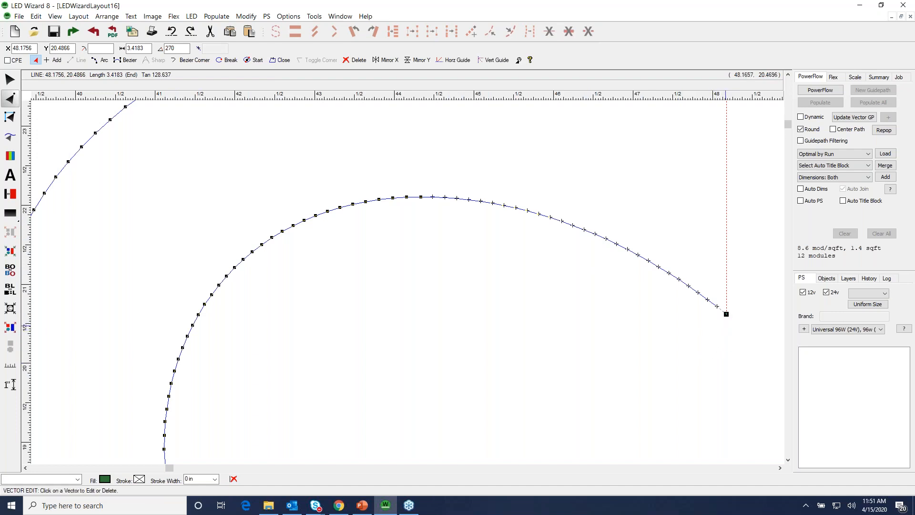
{"action": "left_click", "coordinate": [15, 101]}
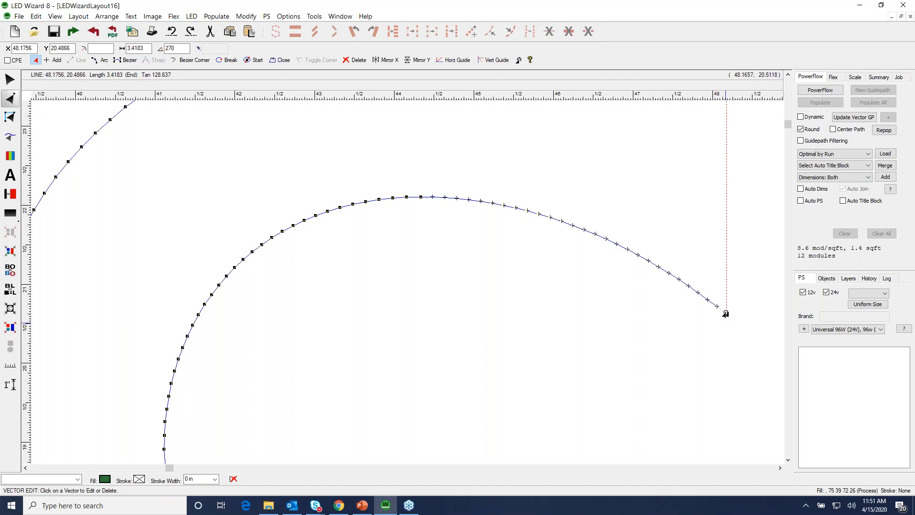
{"action": "left_click", "coordinate": [583, 232]}
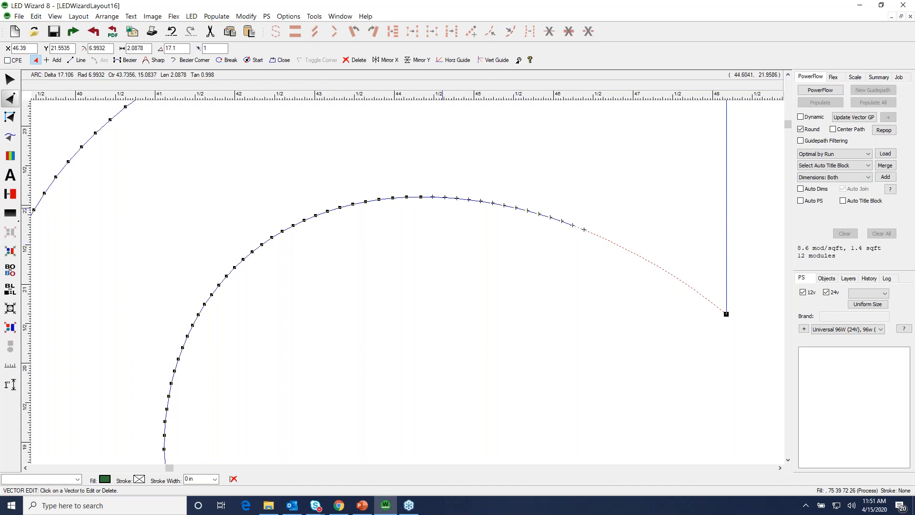
{"action": "left_click", "coordinate": [443, 198]}
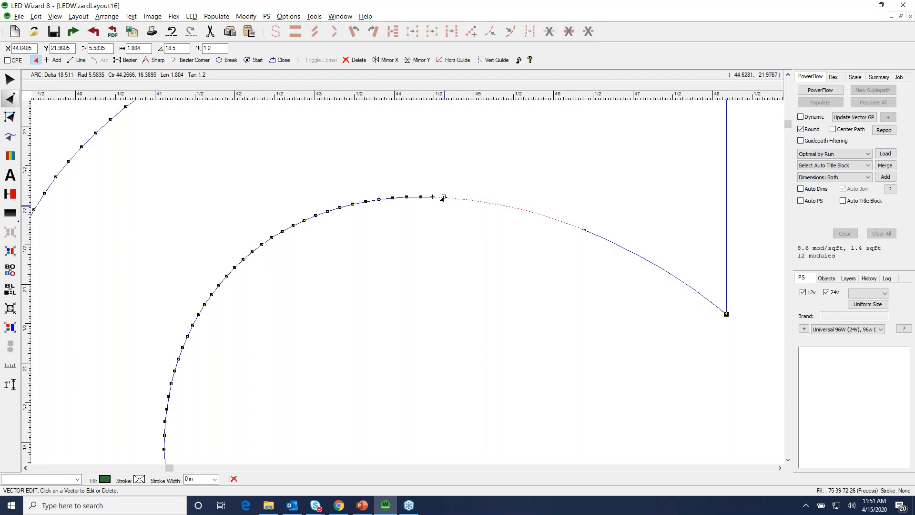
{"action": "left_click", "coordinate": [340, 208]}
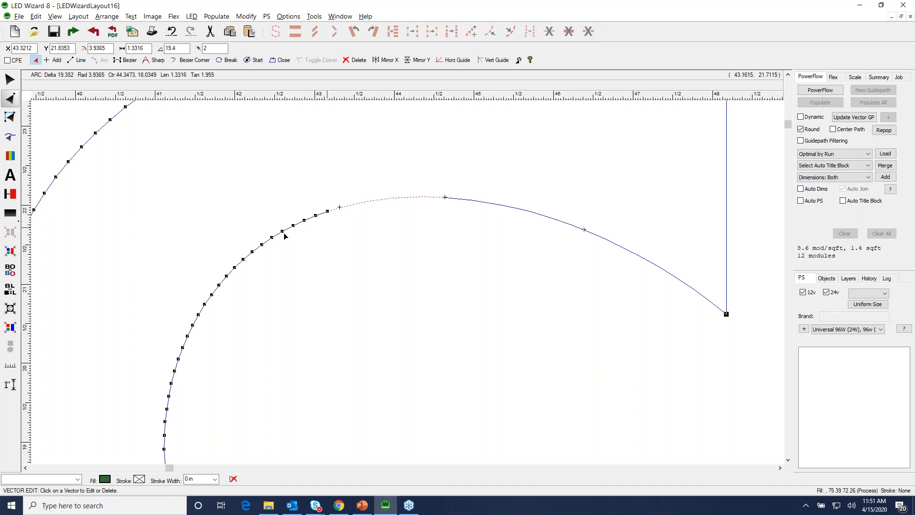
{"action": "left_click", "coordinate": [252, 251]}
{"action": "left_click", "coordinate": [198, 314]}
{"action": "left_click", "coordinate": [163, 422]}
Continue replacing line segments with arcs around the inner left bend of the S, down to the start of its straight diagonal.
{"action": "right_click", "coordinate": [218, 406]}
{"action": "left_click_drag", "start_coordinate": [202, 310], "coordinate": [408, 509]}
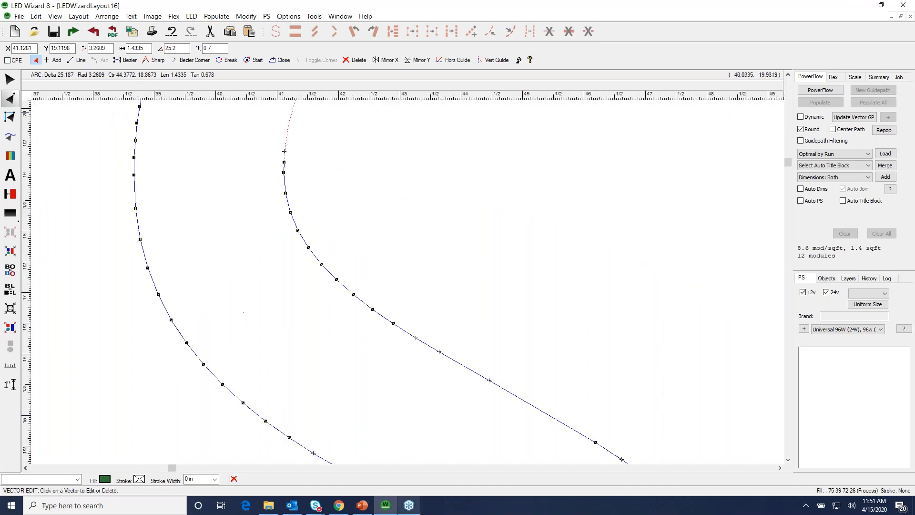
{"action": "left_click", "coordinate": [283, 152]}
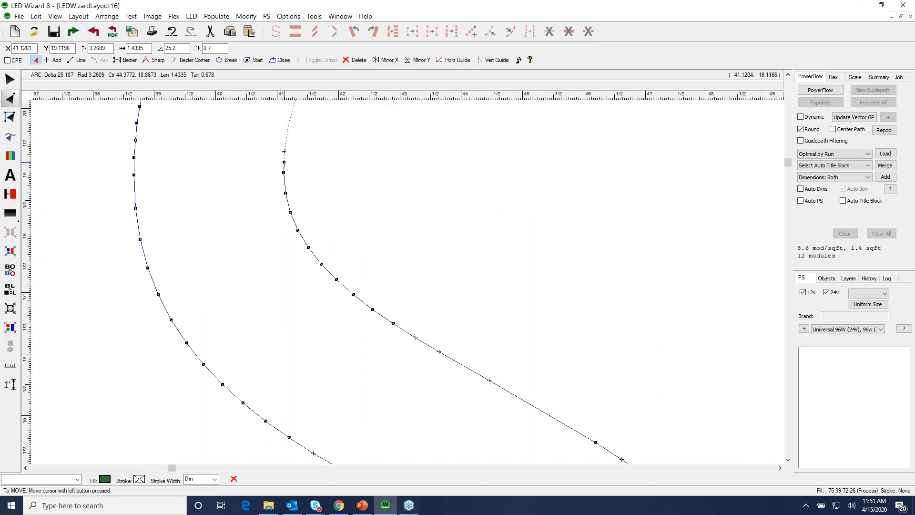
{"action": "left_click", "coordinate": [321, 263]}
{"action": "left_click", "coordinate": [439, 351]}
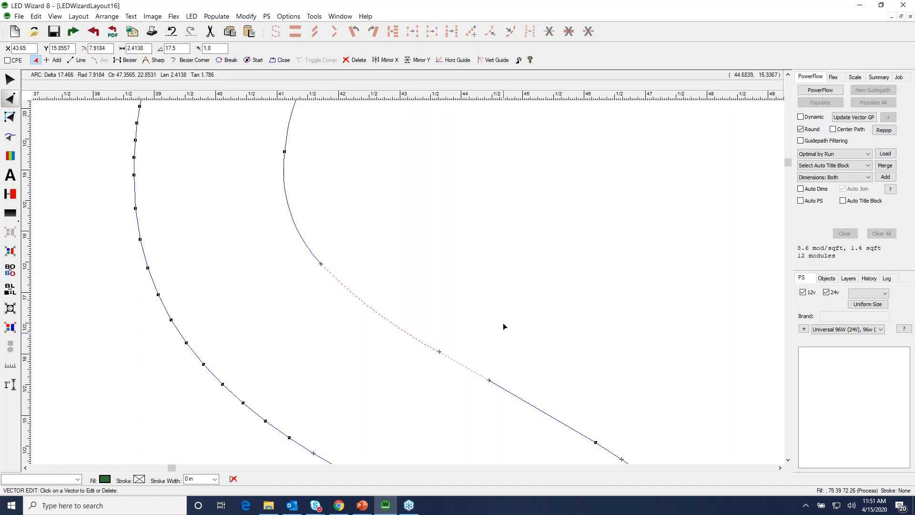
{"action": "right_click", "coordinate": [502, 322]}
{"action": "left_click", "coordinate": [501, 321]}
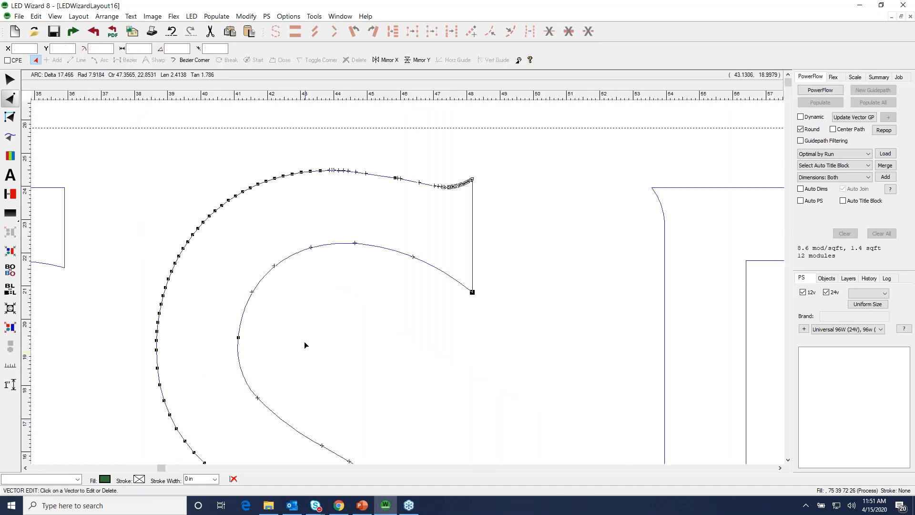
Try to replace the segments on the top edge of the S's upper terminal with one long arc, and undo it.
{"action": "left_click_drag", "start_coordinate": [235, 255], "coordinate": [498, 146]}
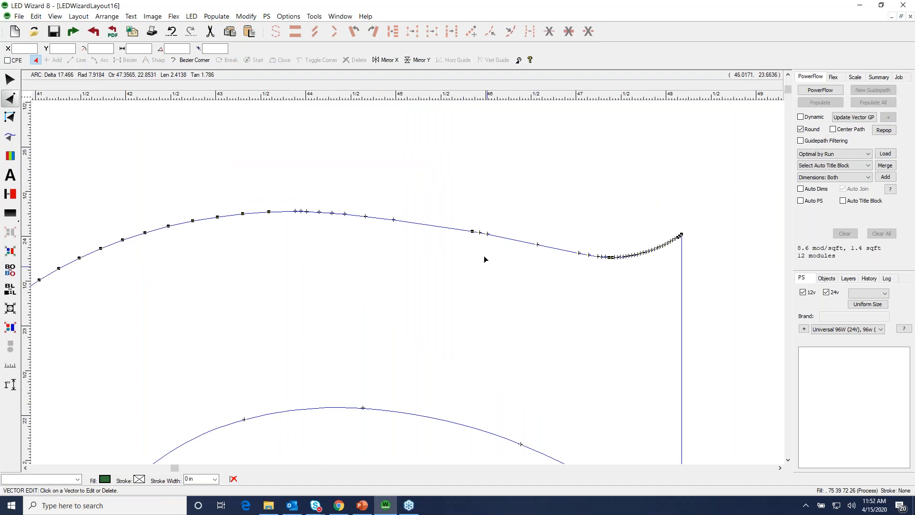
{"action": "left_click", "coordinate": [680, 235]}
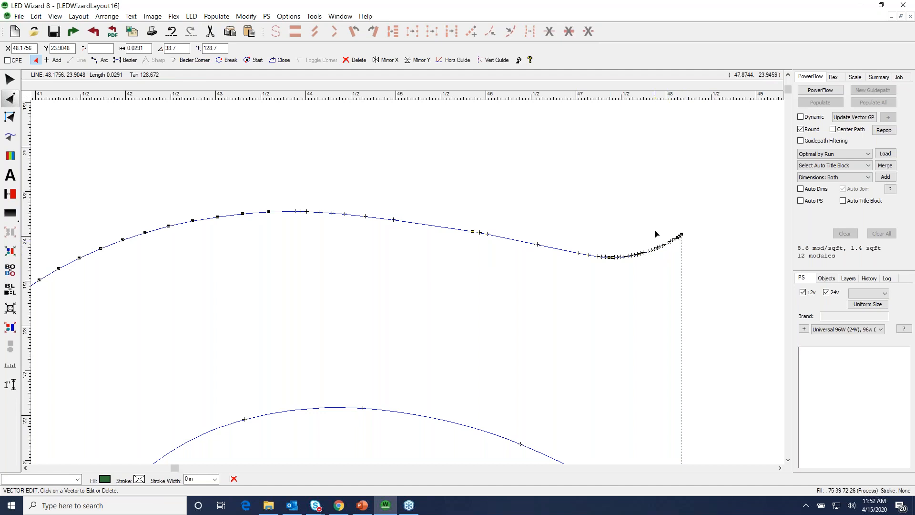
{"action": "left_click", "coordinate": [469, 236]}
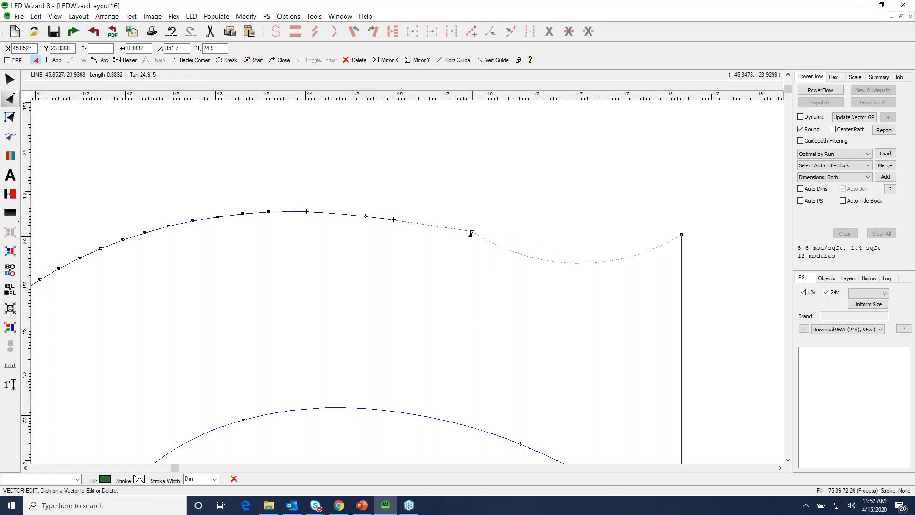
{"action": "key", "text": "ctrl+z"}
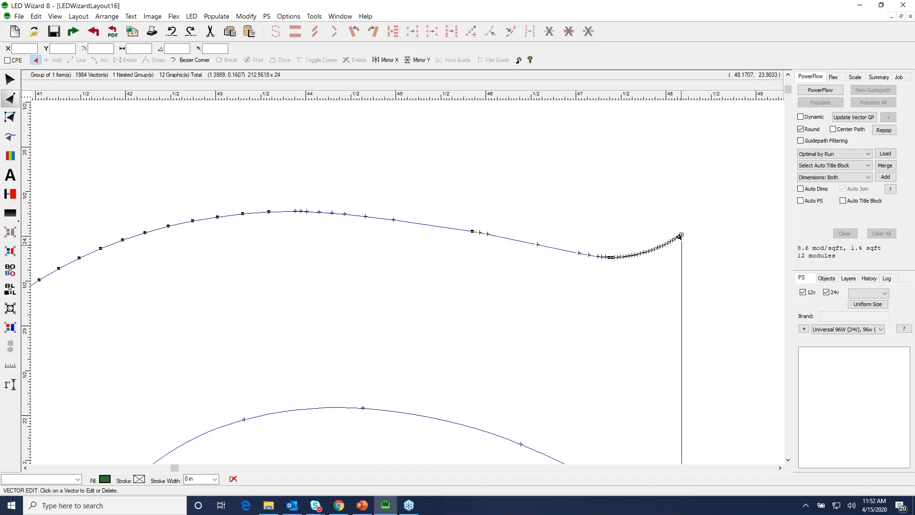
Replace the short line segments along the S's upper outer edge with successive arcs, from the upper terminal's tip to the top of the curve.
{"action": "left_click", "coordinate": [680, 237]}
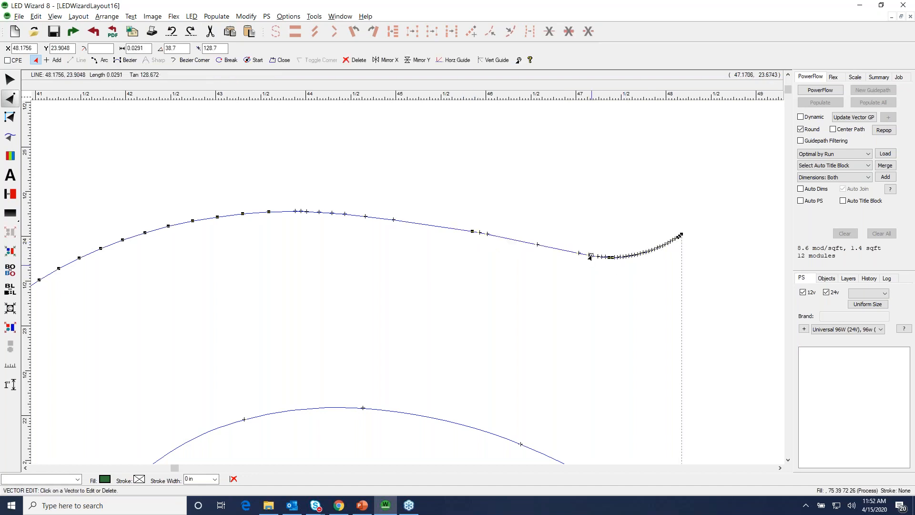
{"action": "key", "text": "ctrl+y"}
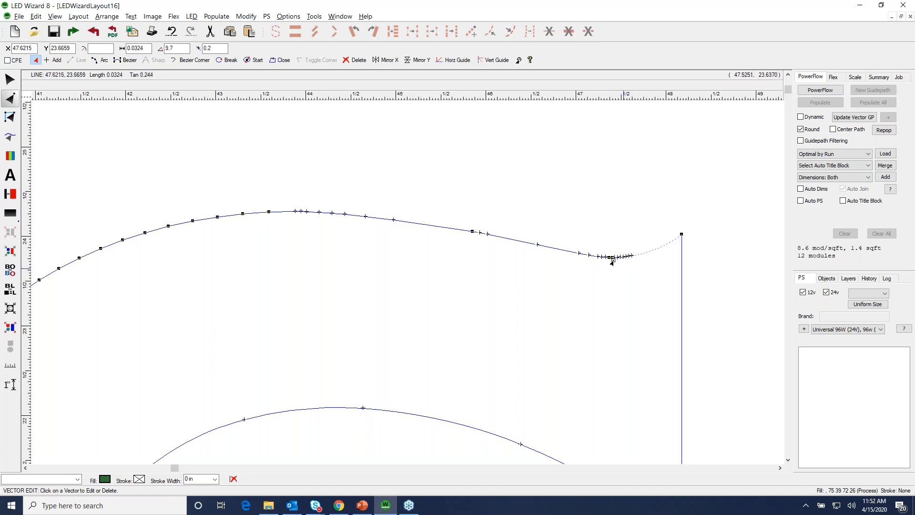
{"action": "left_click", "coordinate": [577, 255]}
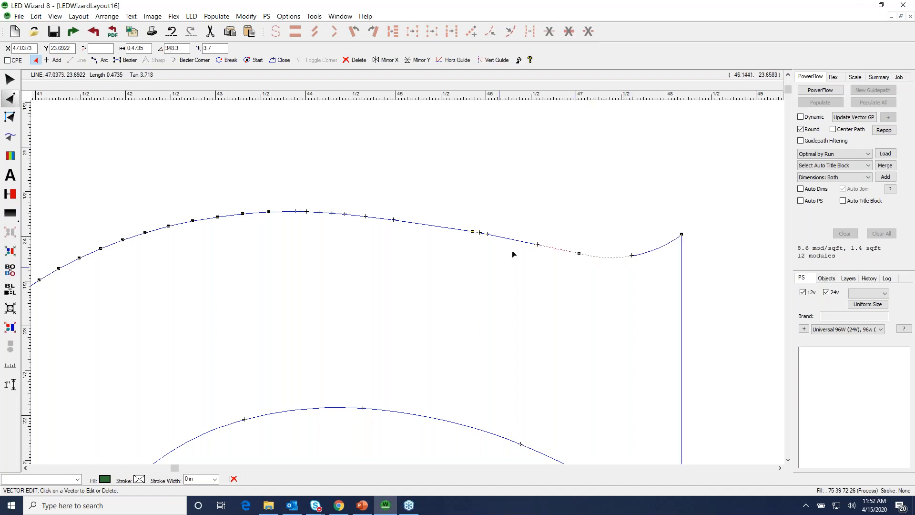
{"action": "left_click", "coordinate": [393, 220]}
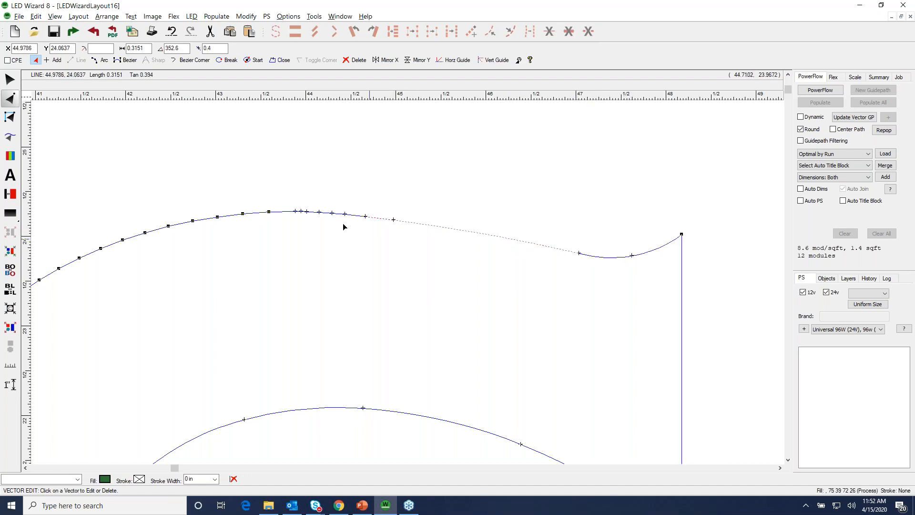
{"action": "left_click", "coordinate": [247, 217]}
Move the node joining the two arcs on the S's upper outer edge slightly so that they meet smoothly.
{"action": "left_click_drag", "start_coordinate": [300, 268], "coordinate": [410, 245]}
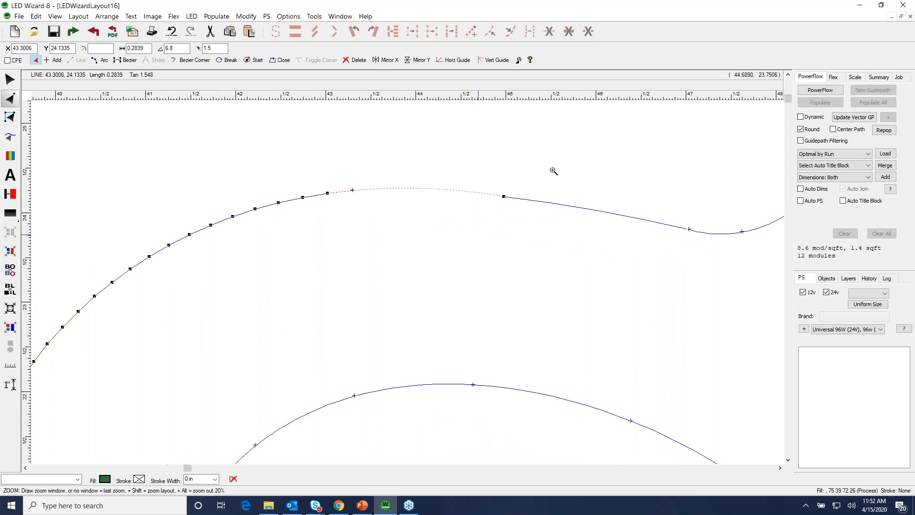
{"action": "scroll", "coordinate": [499, 212], "scroll_direction": "up", "scroll_amount": 5}
{"action": "left_click_drag", "start_coordinate": [328, 279], "coordinate": [338, 273]}
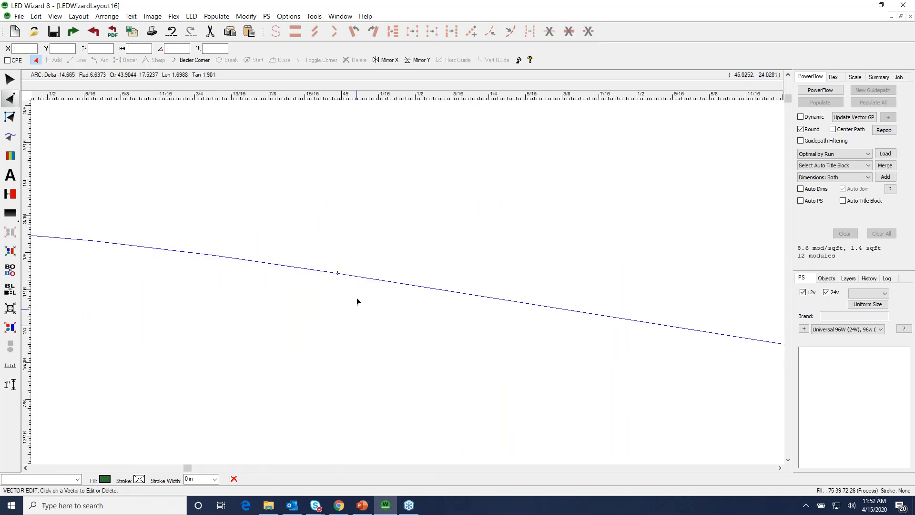
{"action": "scroll", "coordinate": [357, 297], "scroll_direction": "down", "scroll_amount": 5}
Continue replacing line segments with arcs around the outer left bend of the S, down to the start of its diagonal.
{"action": "left_click", "coordinate": [356, 193]}
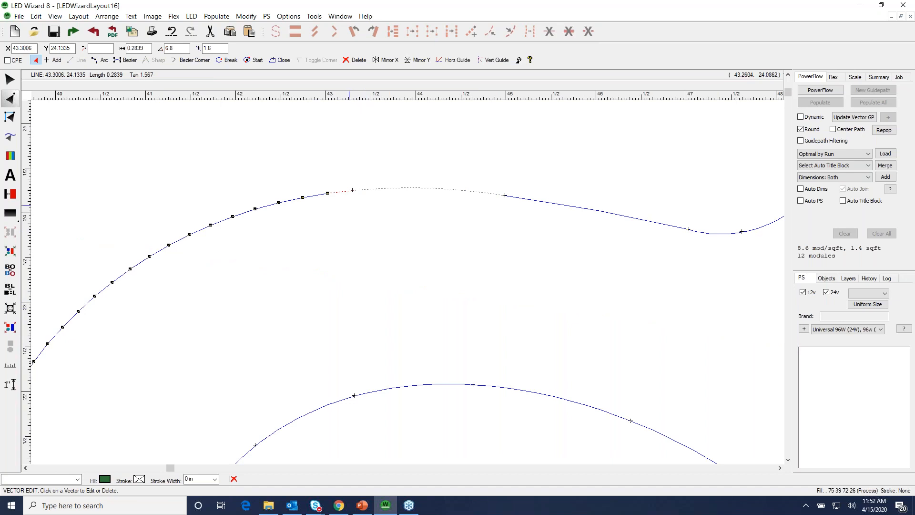
{"action": "left_click", "coordinate": [167, 246]}
{"action": "left_click", "coordinate": [61, 332]}
{"action": "scroll", "coordinate": [222, 321], "scroll_direction": "down", "scroll_amount": 3}
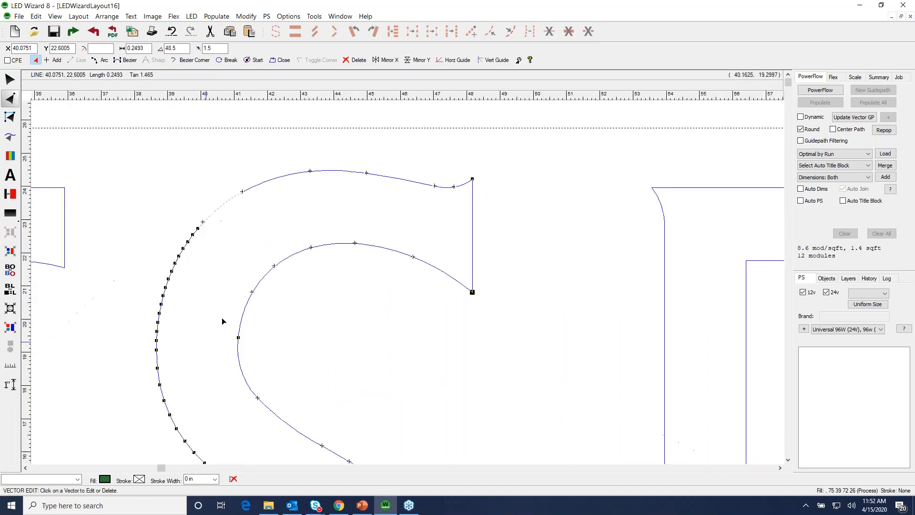
{"action": "left_click", "coordinate": [172, 271]}
{"action": "left_click", "coordinate": [157, 331]}
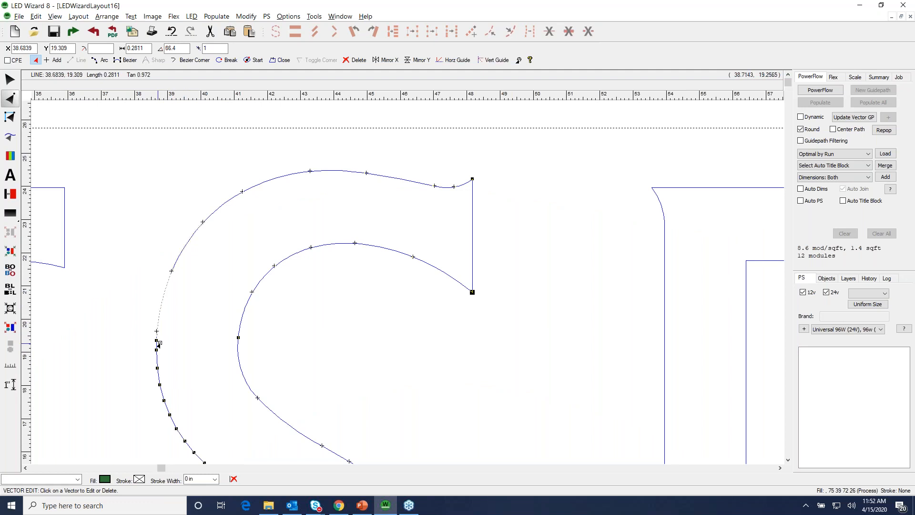
{"action": "left_click", "coordinate": [163, 401]}
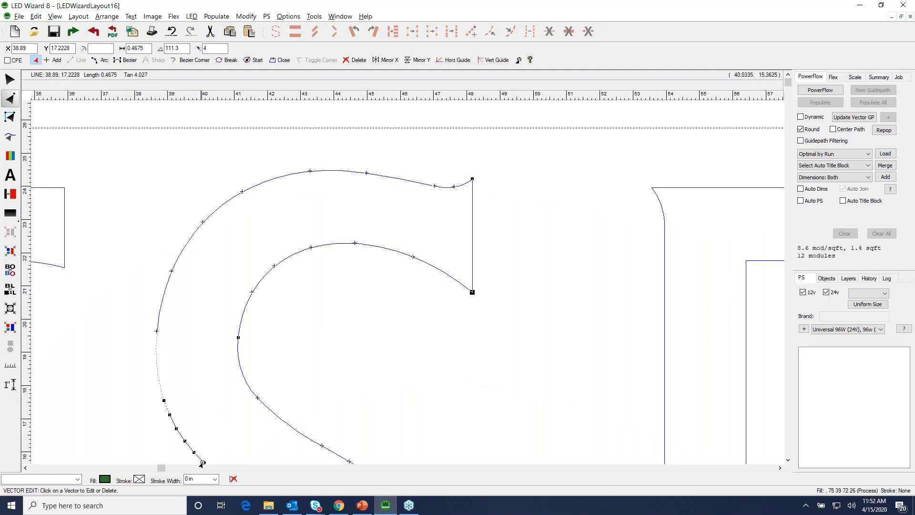
{"action": "left_click", "coordinate": [204, 462]}
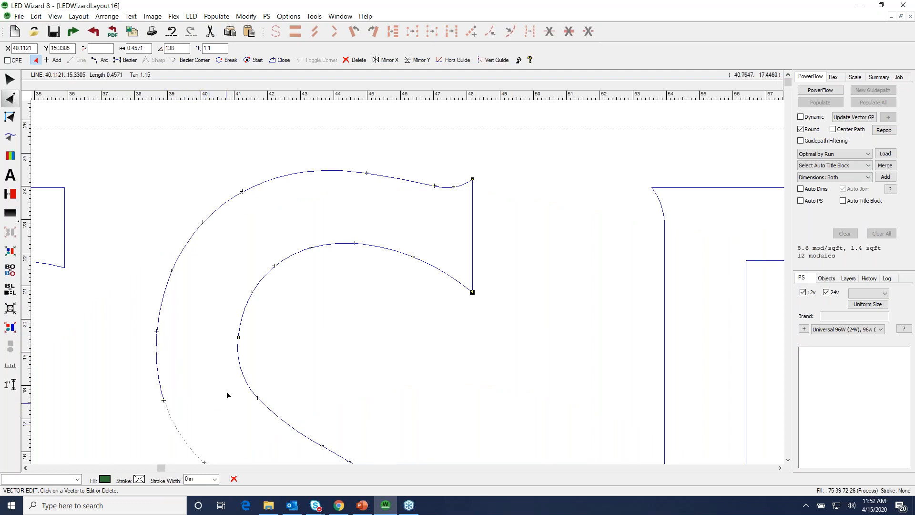
Shift the arc node at the leftmost point of the S's inner bend slightly outward to even out the curve.
{"action": "left_click", "coordinate": [237, 338]}
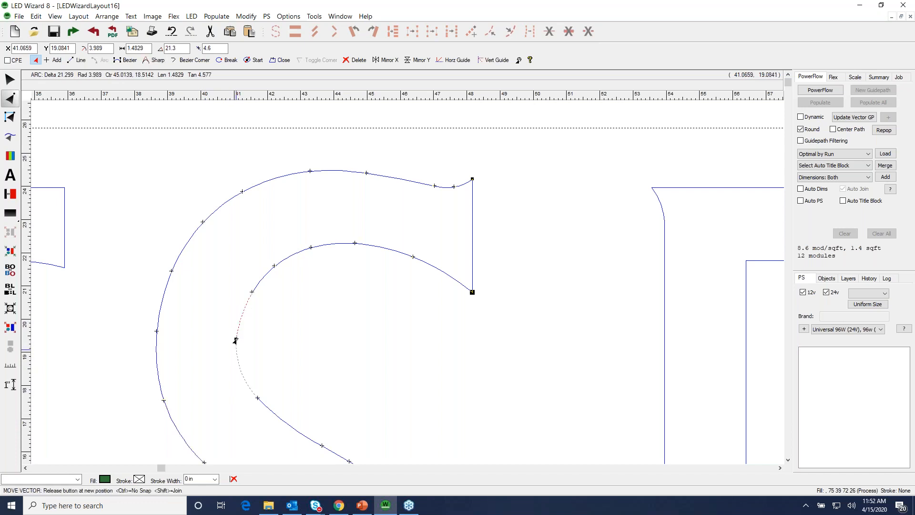
{"action": "left_click", "coordinate": [245, 339]}
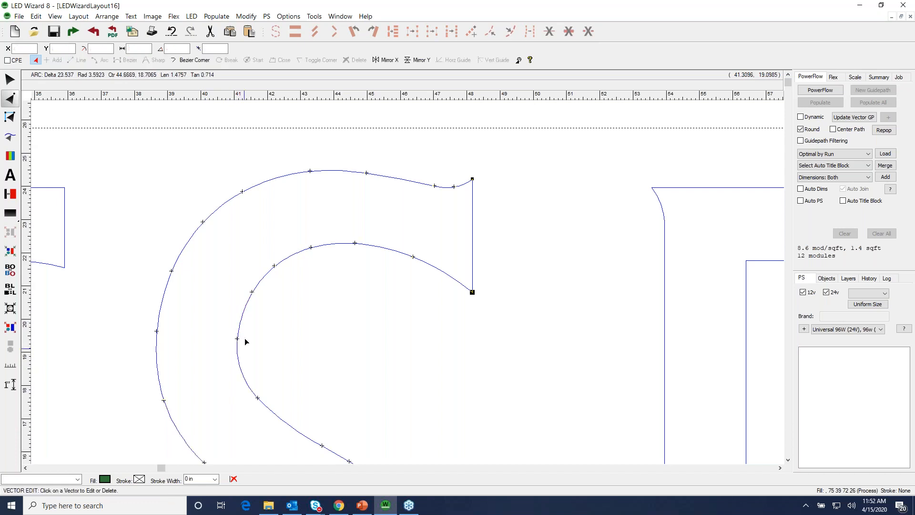
{"action": "key", "text": "z"}
{"action": "right_click", "coordinate": [245, 338]}
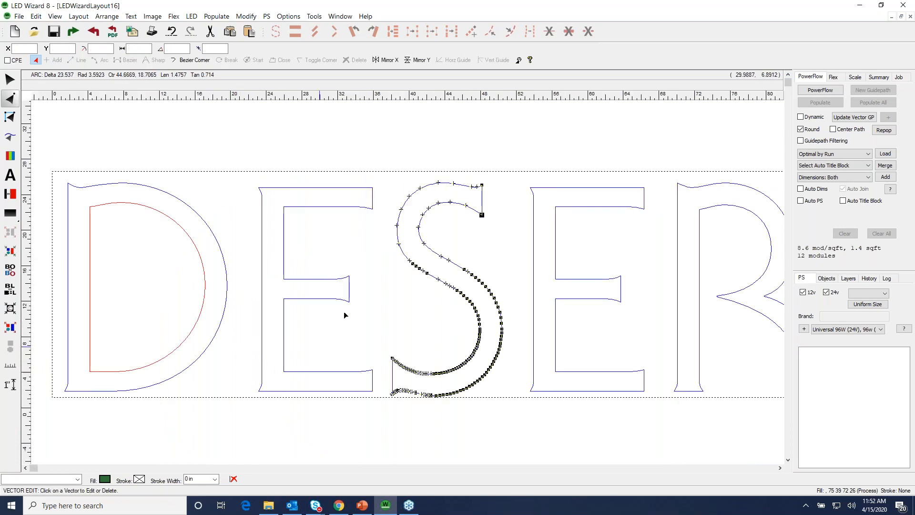
Simplify the lower edge of the S's diagonal into an arc, a straight span and an arc leading into the lower bowl.
{"action": "key", "text": "z"}
{"action": "left_click_drag", "start_coordinate": [386, 224], "coordinate": [489, 324]}
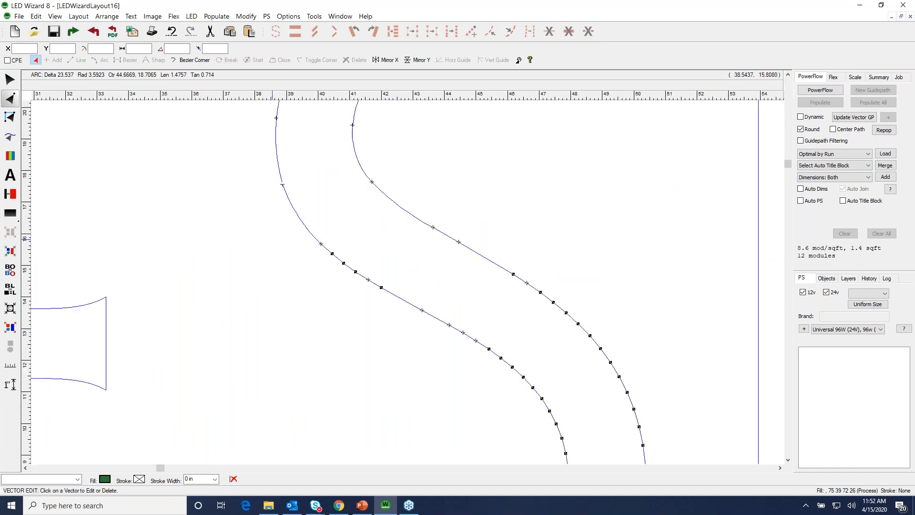
{"action": "left_click", "coordinate": [321, 243]}
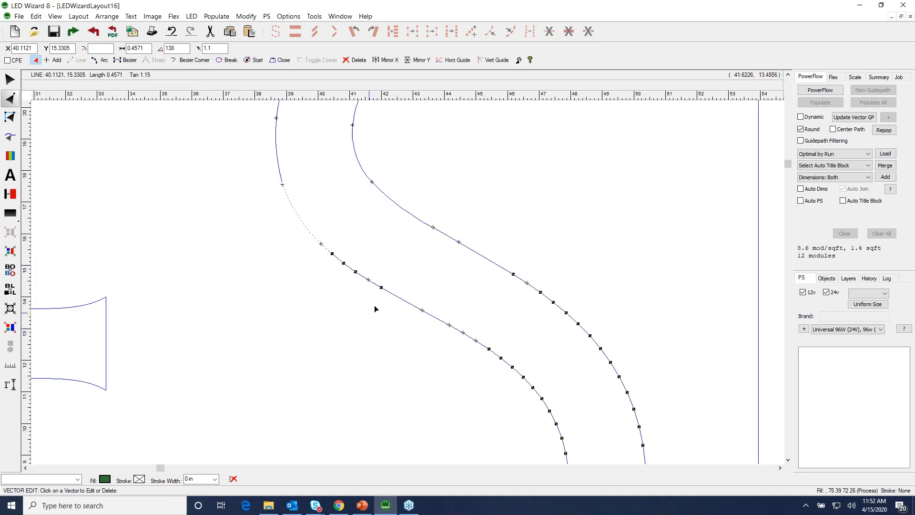
{"action": "left_click", "coordinate": [381, 288]}
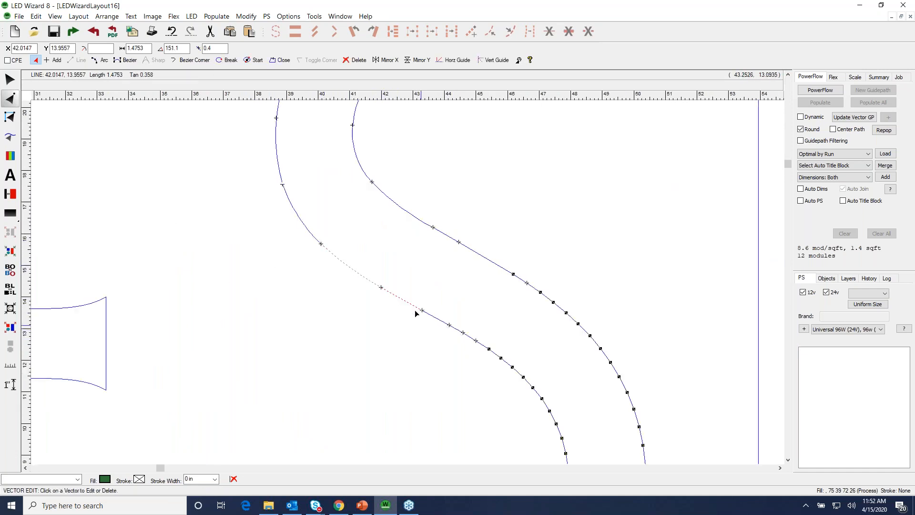
{"action": "left_click", "coordinate": [463, 332]}
{"action": "left_click", "coordinate": [531, 388]}
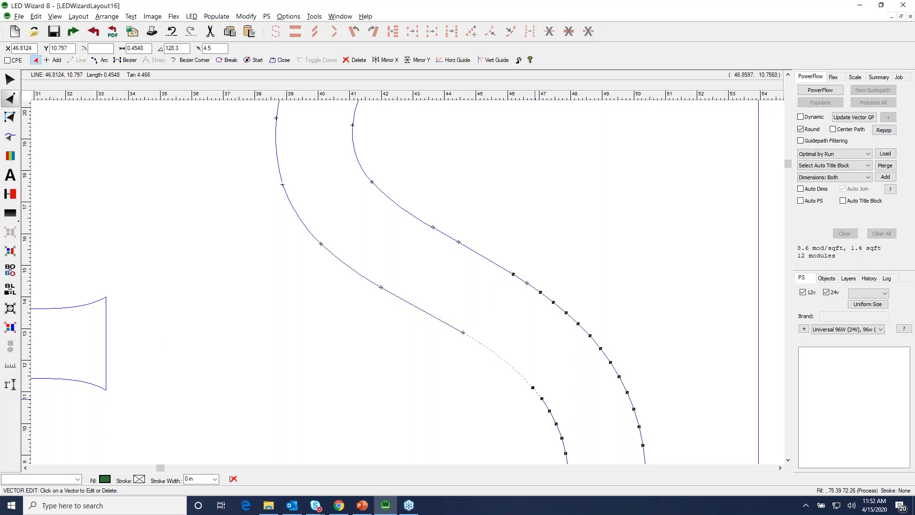
Replace the line segments around the inside of the S's lower bowl with successive arcs, ending at the lower terminal's upper corner.
{"action": "right_click", "coordinate": [578, 426]}
{"action": "left_click_drag", "start_coordinate": [332, 273], "coordinate": [517, 401]}
{"action": "left_click", "coordinate": [564, 248]}
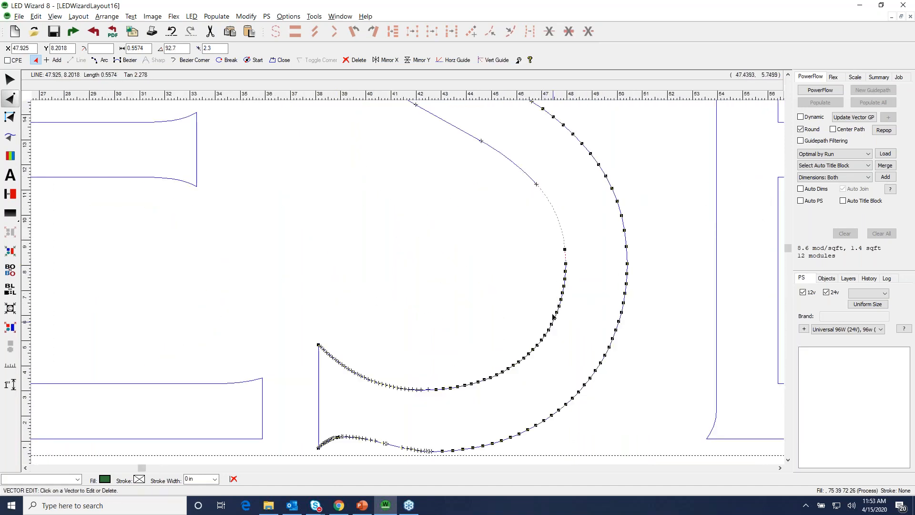
{"action": "left_click", "coordinate": [554, 318]}
{"action": "left_click", "coordinate": [517, 362]}
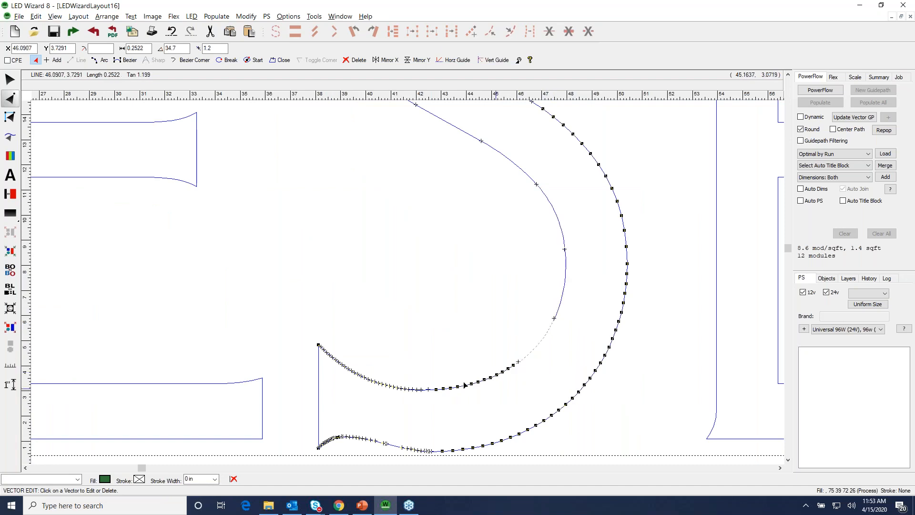
{"action": "left_click", "coordinate": [463, 386]}
{"action": "left_click", "coordinate": [402, 388]}
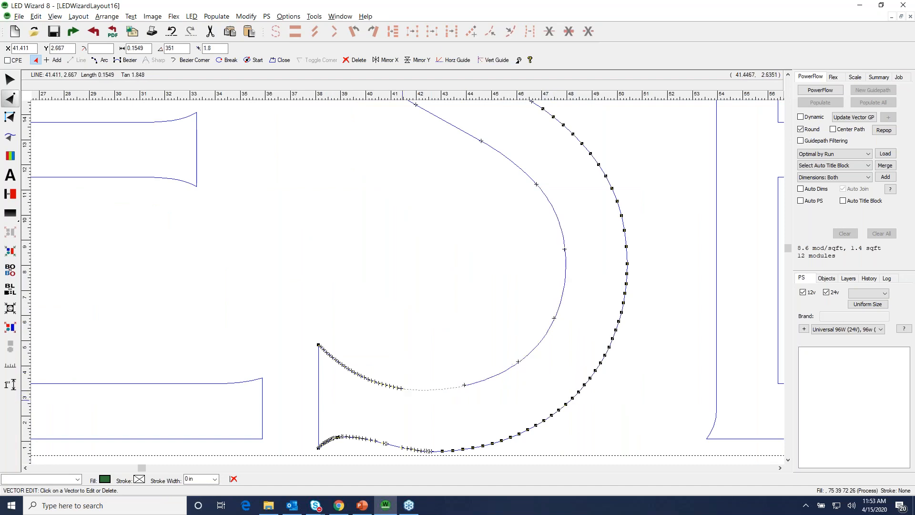
{"action": "left_click", "coordinate": [355, 372]}
{"action": "left_click", "coordinate": [318, 345]}
{"action": "left_click", "coordinate": [393, 341]}
{"action": "right_click", "coordinate": [394, 339]}
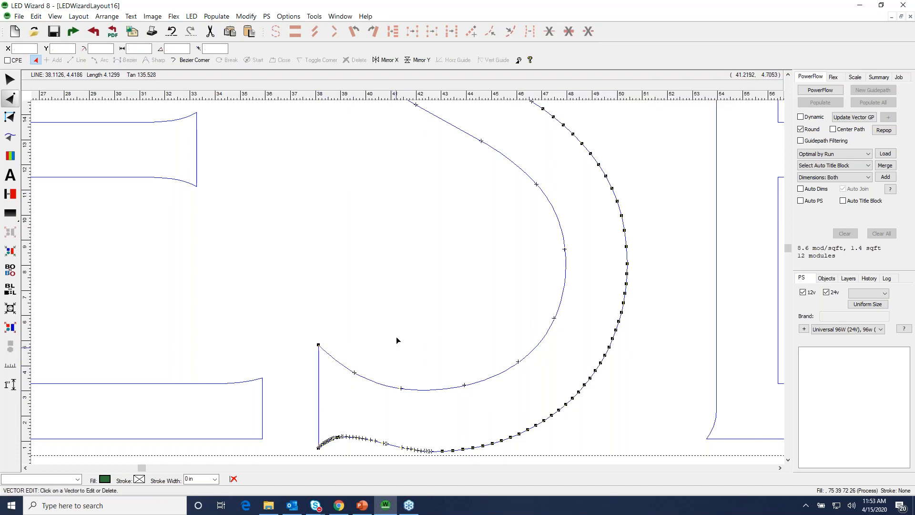
{"action": "right_click", "coordinate": [397, 338]}
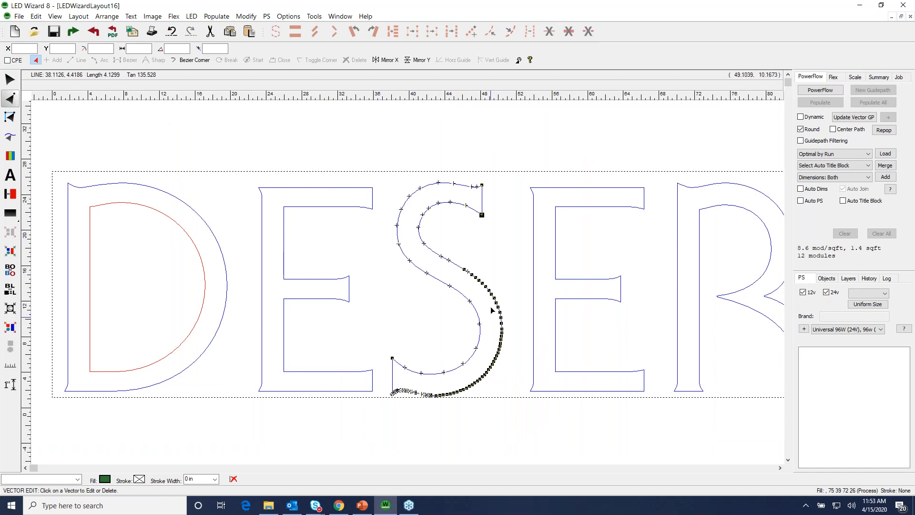
Ungroup the DESERT VALLEY lettering and select only the S outline.
{"action": "left_click", "coordinate": [10, 79]}
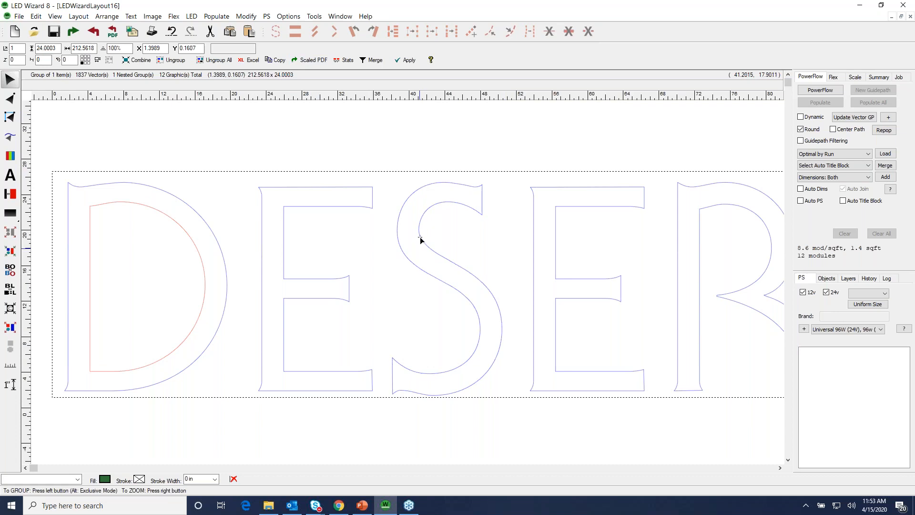
{"action": "key", "text": "ctrl+u"}
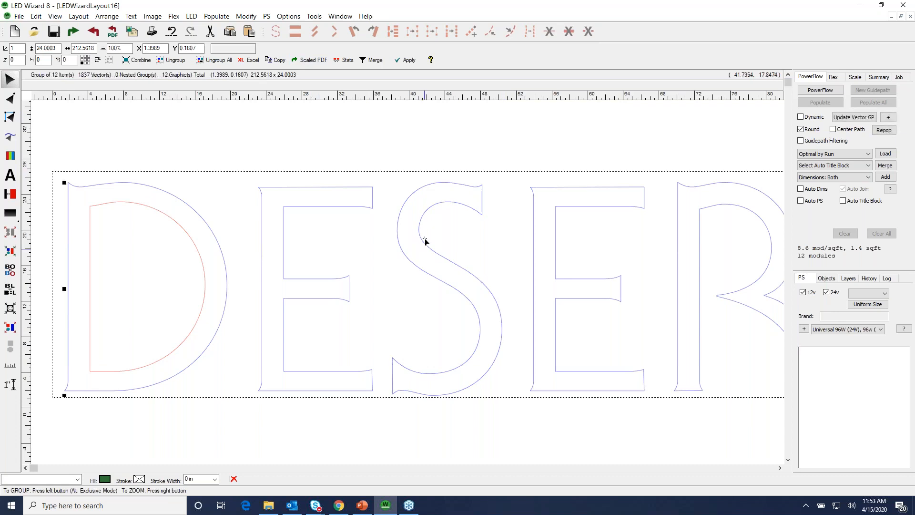
{"action": "key", "text": "Escape"}
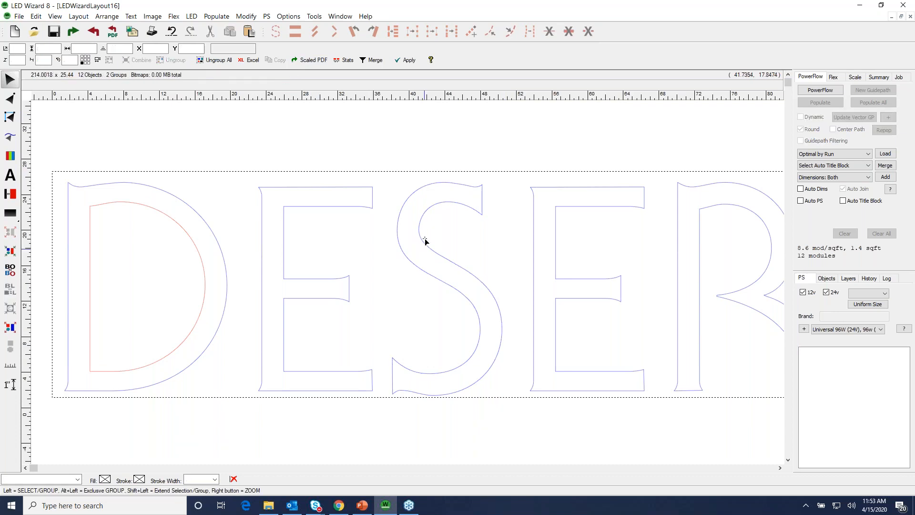
{"action": "left_click", "coordinate": [435, 243]}
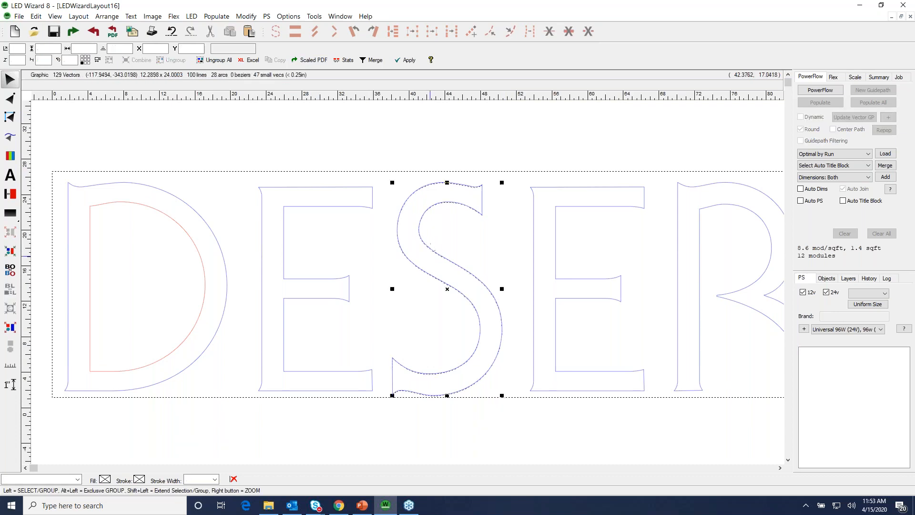
{"action": "left_click", "coordinate": [10, 99]}
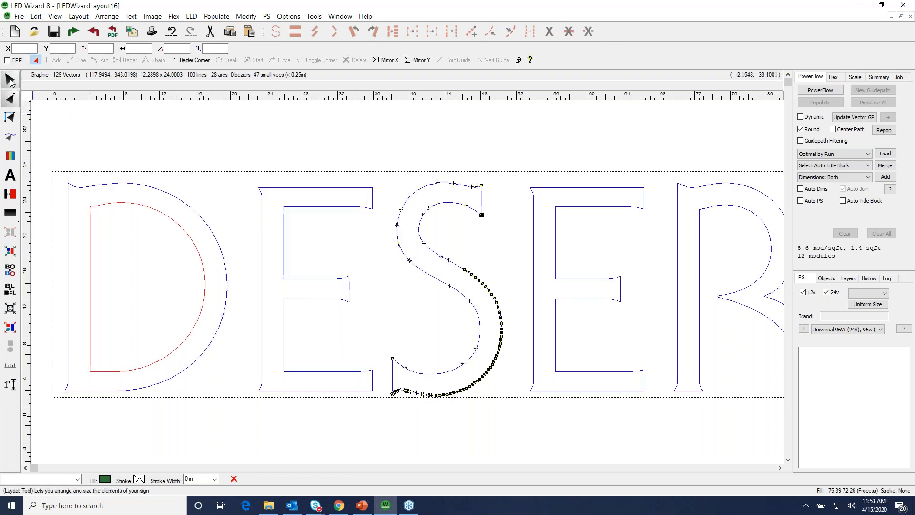
{"action": "left_click", "coordinate": [10, 79]}
Optimize the S's vectors with a maximum deviation of 0.001 and a smooth factor of 6, displaying the original nodes for comparison.
{"action": "left_click", "coordinate": [314, 16]}
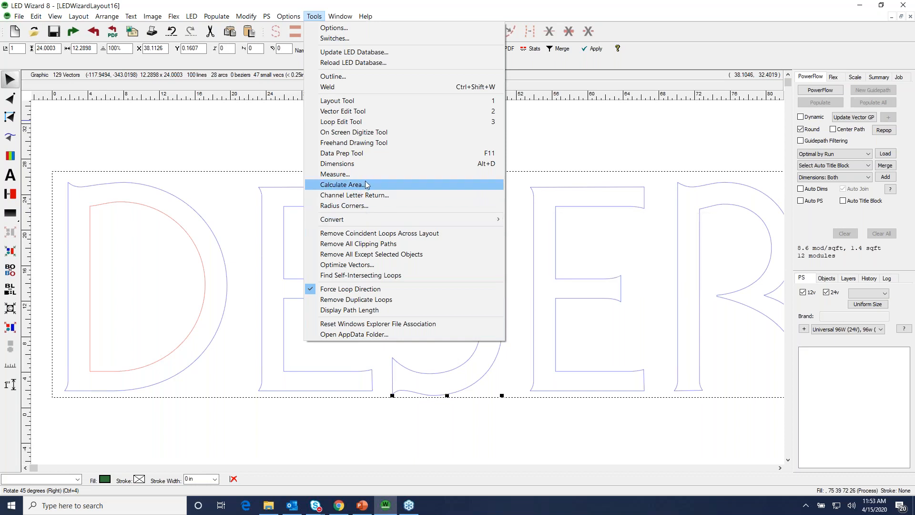
{"action": "left_click", "coordinate": [380, 265]}
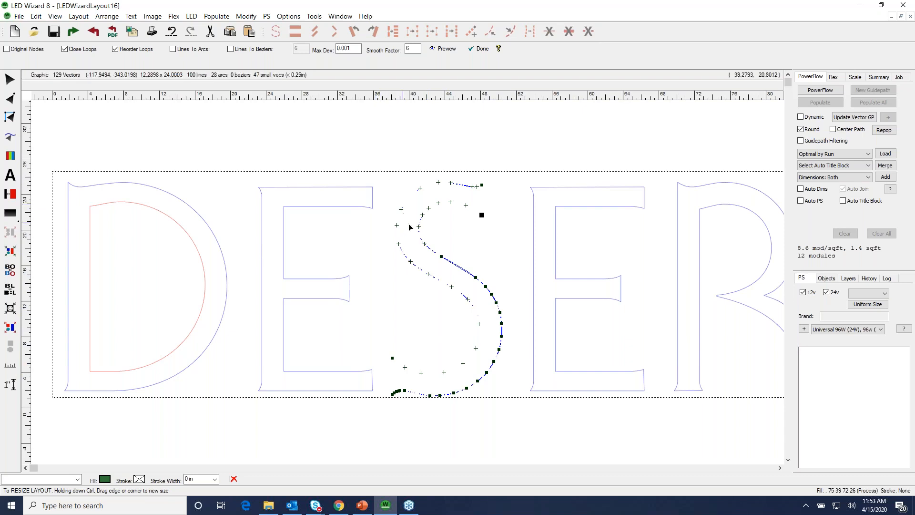
{"action": "left_click", "coordinate": [6, 49]}
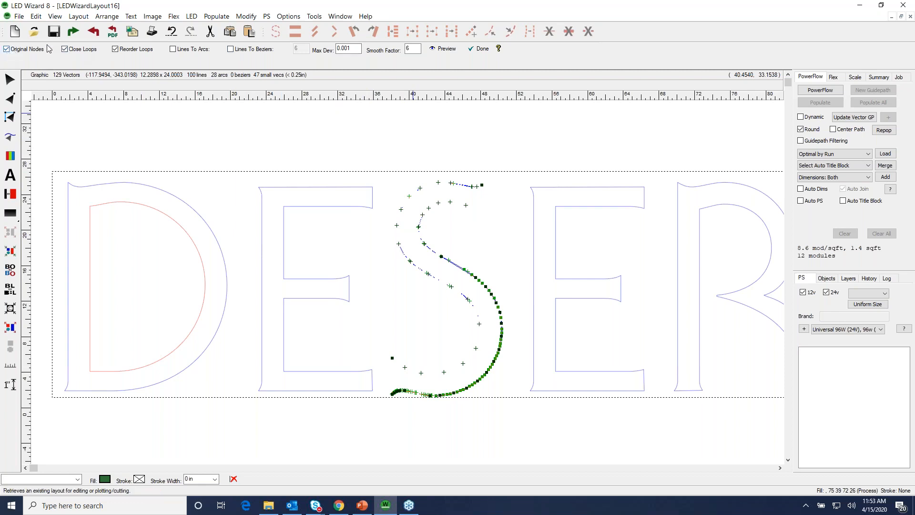
{"action": "left_click", "coordinate": [478, 49]}
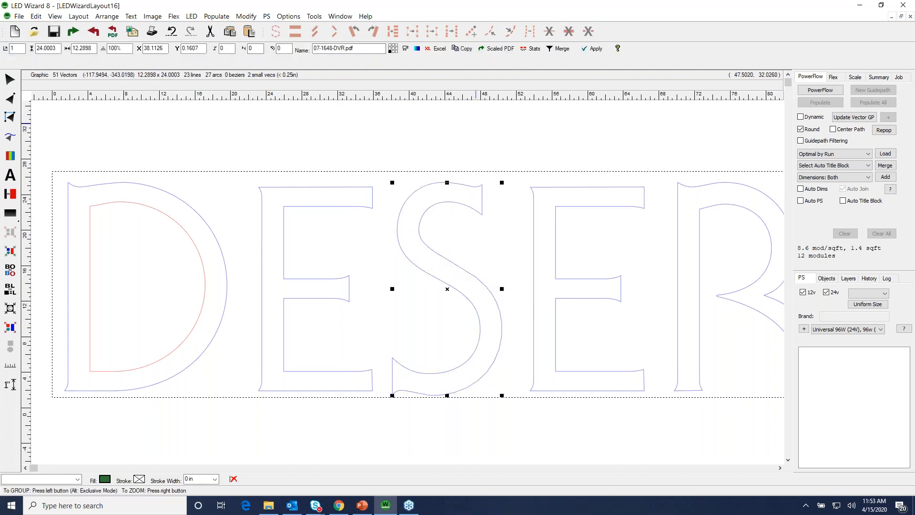
Examine the optimized line nodes along the outer edge of the S's lower bowl up close.
{"action": "left_click", "coordinate": [10, 98]}
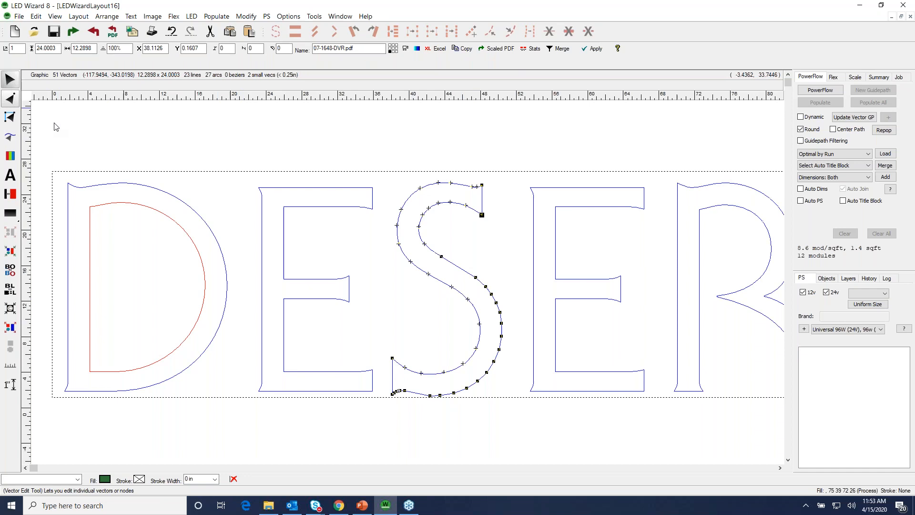
{"action": "left_click_drag", "start_coordinate": [347, 270], "coordinate": [624, 415]}
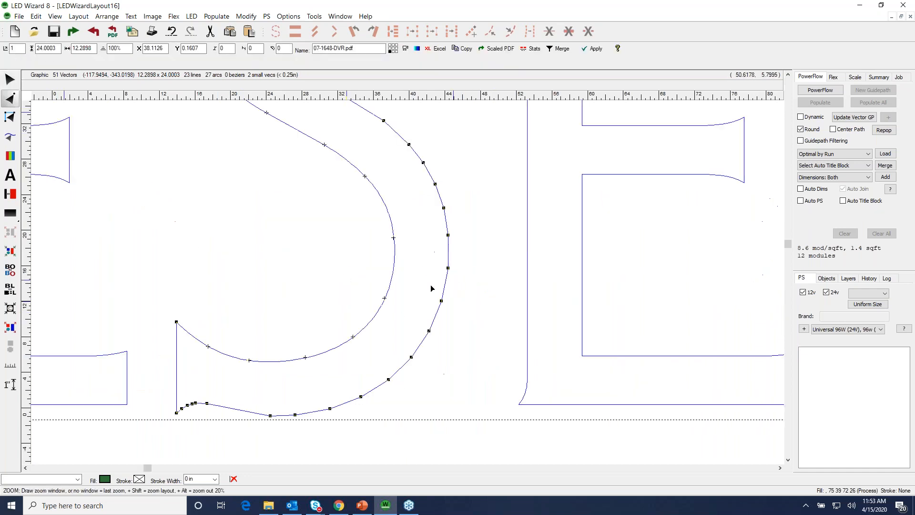
{"action": "left_click", "coordinate": [444, 290]}
{"action": "left_click", "coordinate": [458, 292]}
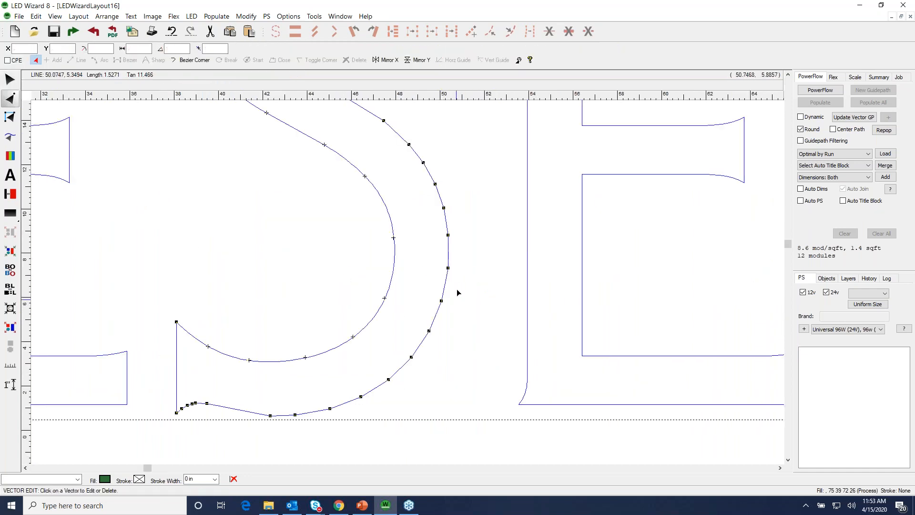
Optimize the S outline's vectors again with Lines To Arcs enabled, a maximum deviation of 0.001 and a smooth factor of 6.
{"action": "right_click", "coordinate": [447, 195]}
{"action": "left_click", "coordinate": [10, 79]}
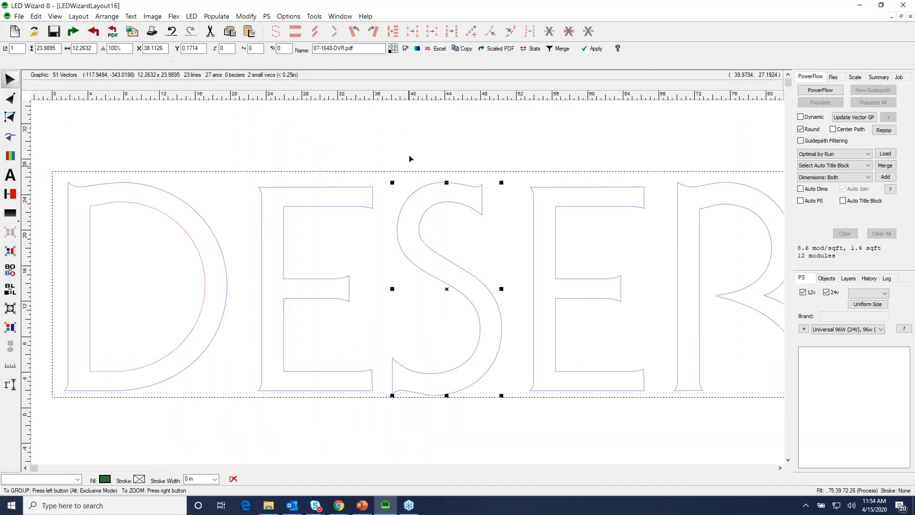
{"action": "left_click", "coordinate": [314, 16]}
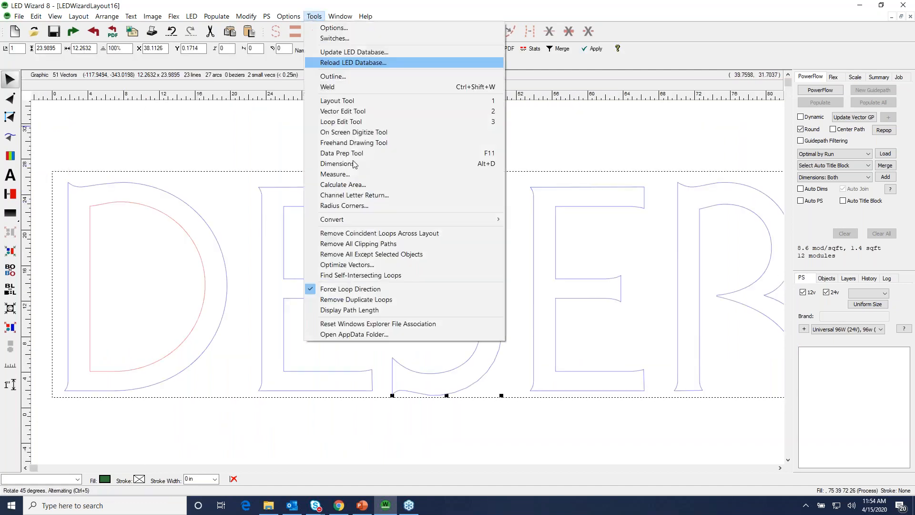
{"action": "left_click", "coordinate": [361, 265]}
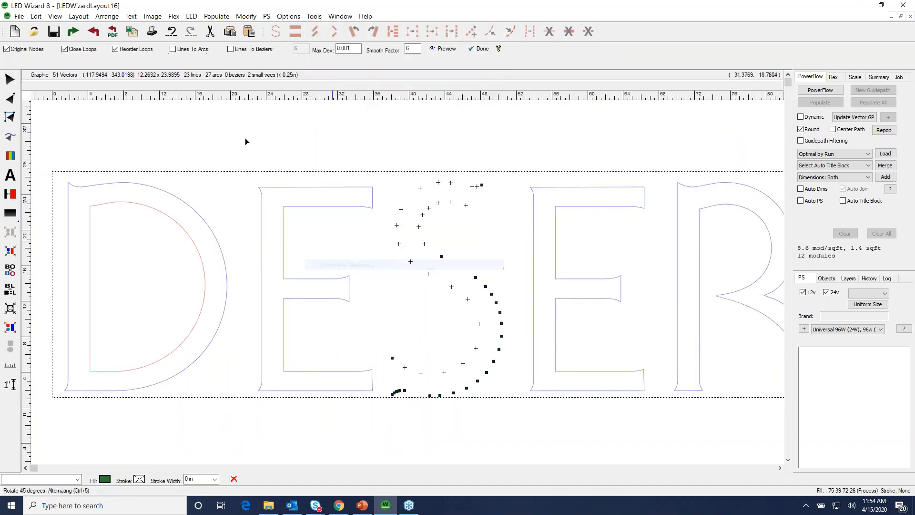
{"action": "left_click", "coordinate": [173, 50]}
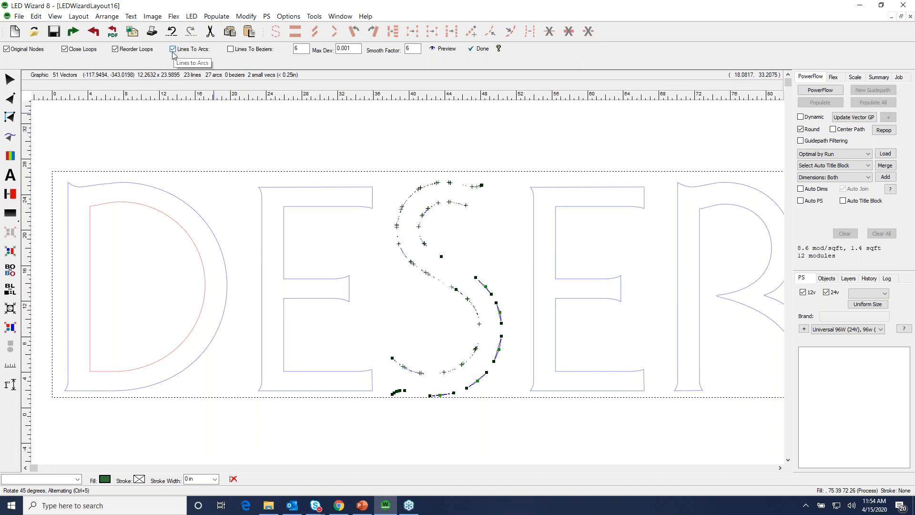
{"action": "left_click", "coordinate": [479, 49]}
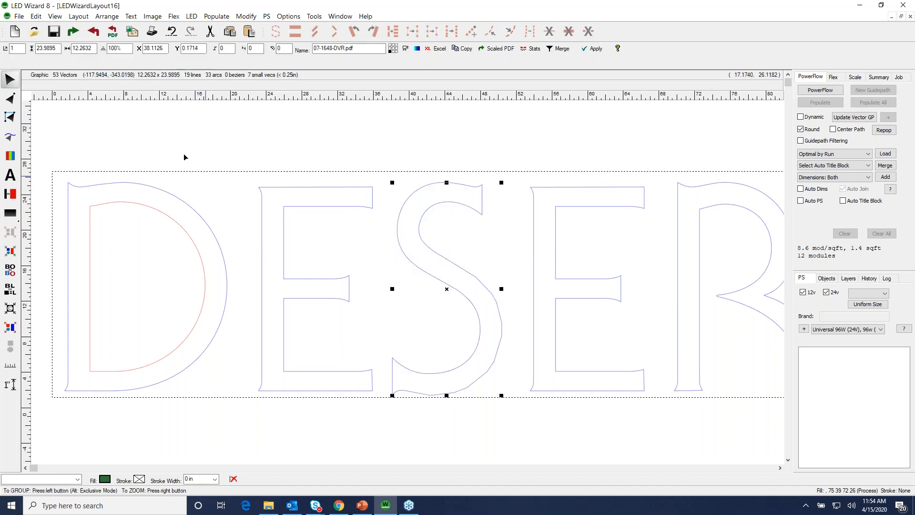
Check the converted arc on the outer edge of the S's lower bowl and shift the adjoining line segment slightly outward.
{"action": "left_click", "coordinate": [10, 98]}
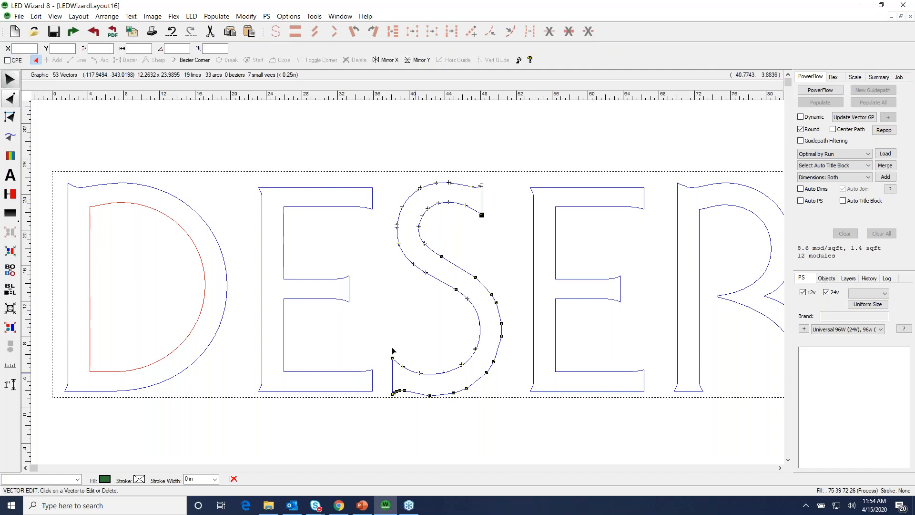
{"action": "left_click_drag", "start_coordinate": [383, 331], "coordinate": [580, 431]}
{"action": "left_click_drag", "start_coordinate": [404, 265], "coordinate": [394, 276]}
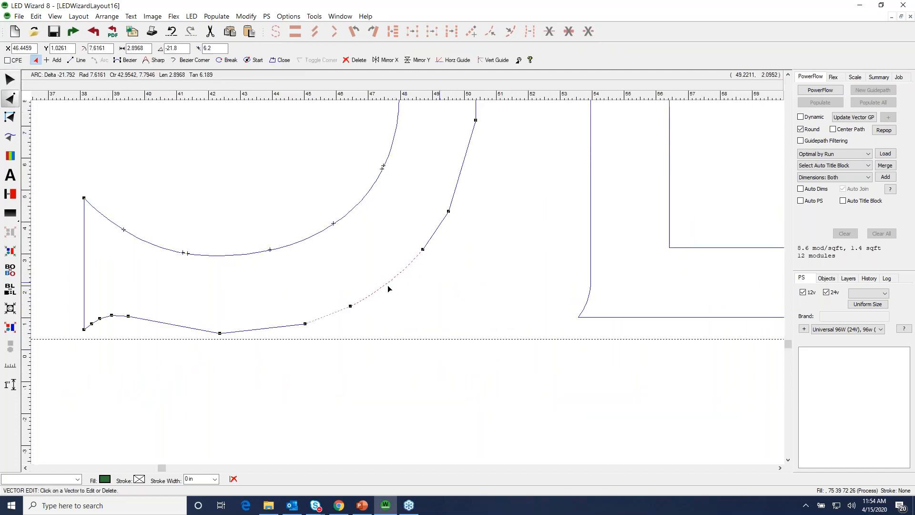
{"action": "left_click_drag", "start_coordinate": [329, 313], "coordinate": [332, 316]}
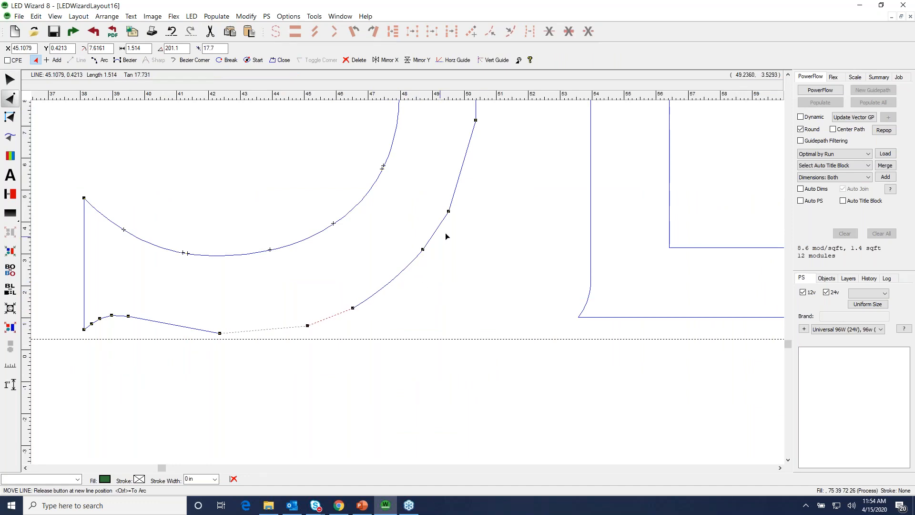
{"action": "key", "text": "F3"}
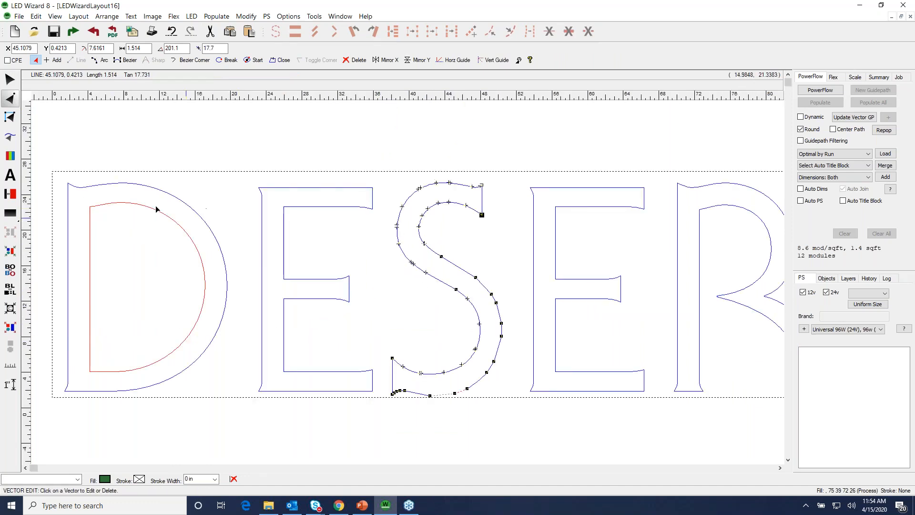
Select the D outline and convert its vectors to all lines.
{"action": "key", "text": "space"}
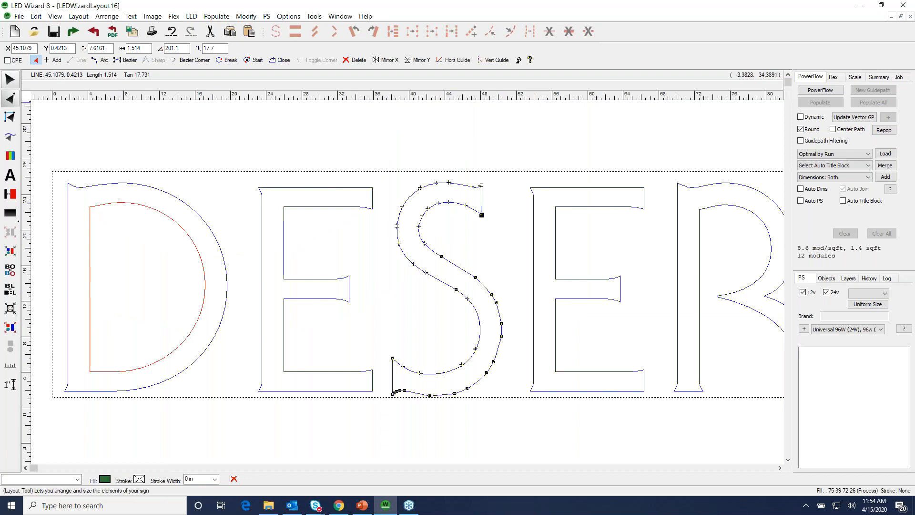
{"action": "left_click", "coordinate": [136, 209]}
{"action": "left_click", "coordinate": [314, 16]}
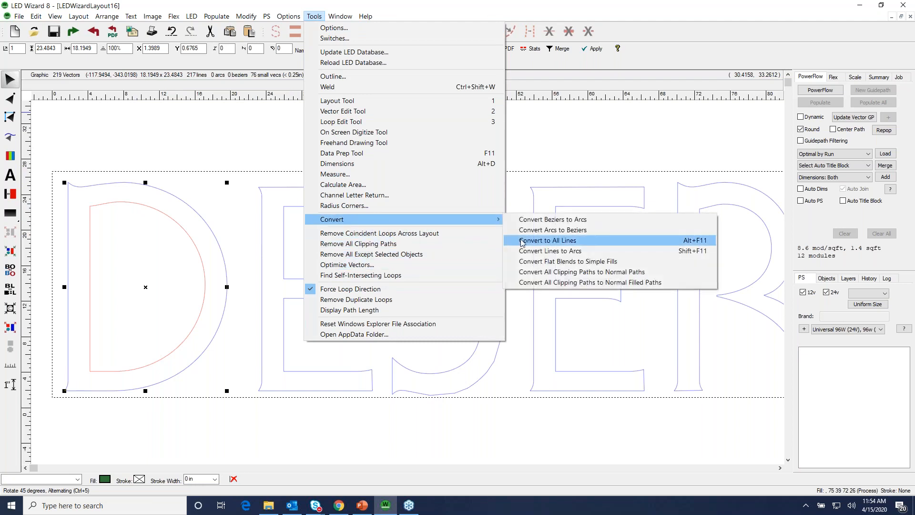
{"action": "left_click", "coordinate": [516, 242]}
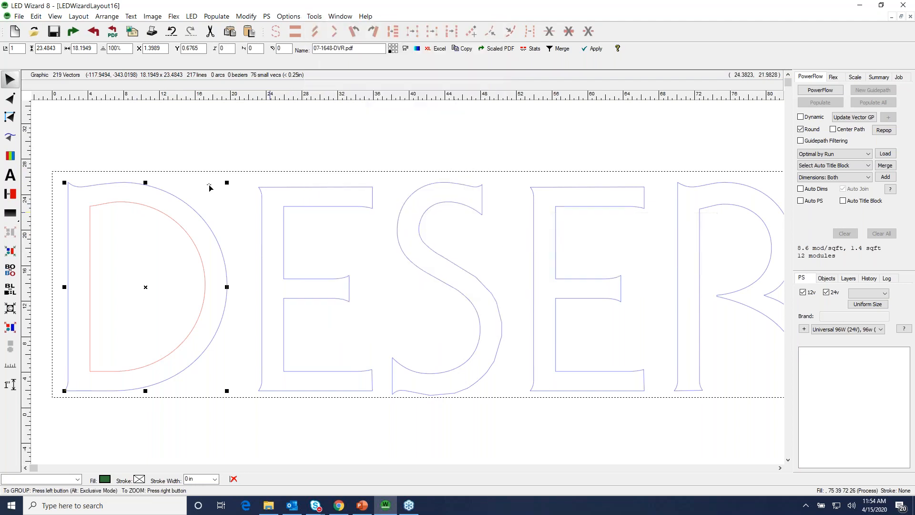
Preview the D's vector optimization without arc conversion and examine the optimized and original nodes along its upper curves.
{"action": "left_click", "coordinate": [10, 79]}
{"action": "left_click", "coordinate": [308, 19]}
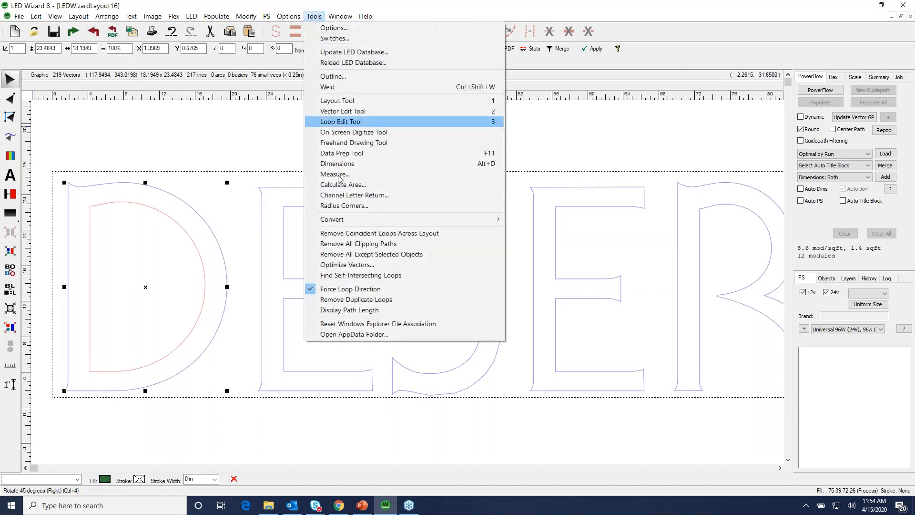
{"action": "left_click", "coordinate": [365, 266]}
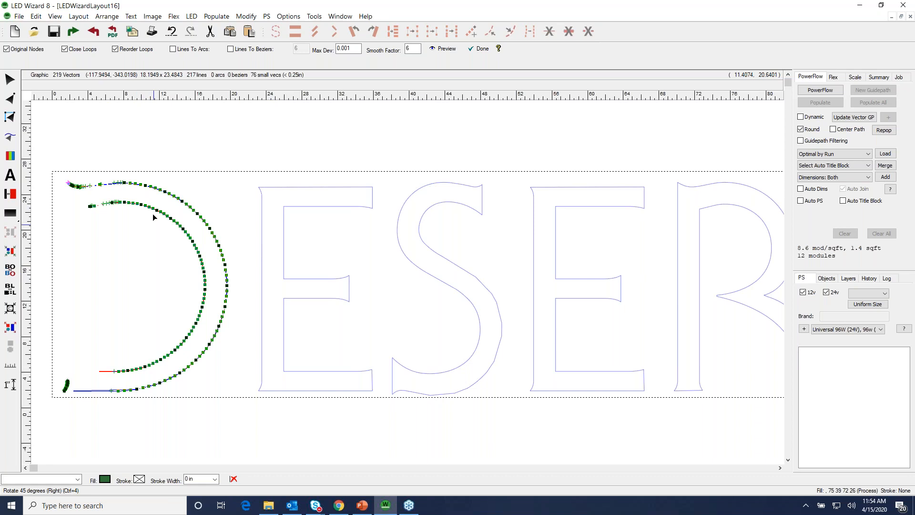
{"action": "key", "text": "ctrl+space"}
{"action": "left_click_drag", "start_coordinate": [110, 161], "coordinate": [285, 282]}
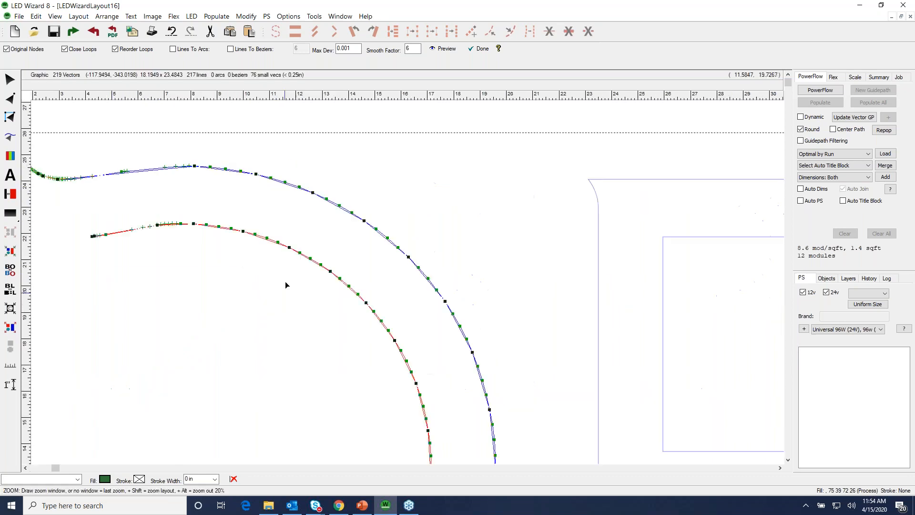
{"action": "left_click", "coordinate": [319, 289]}
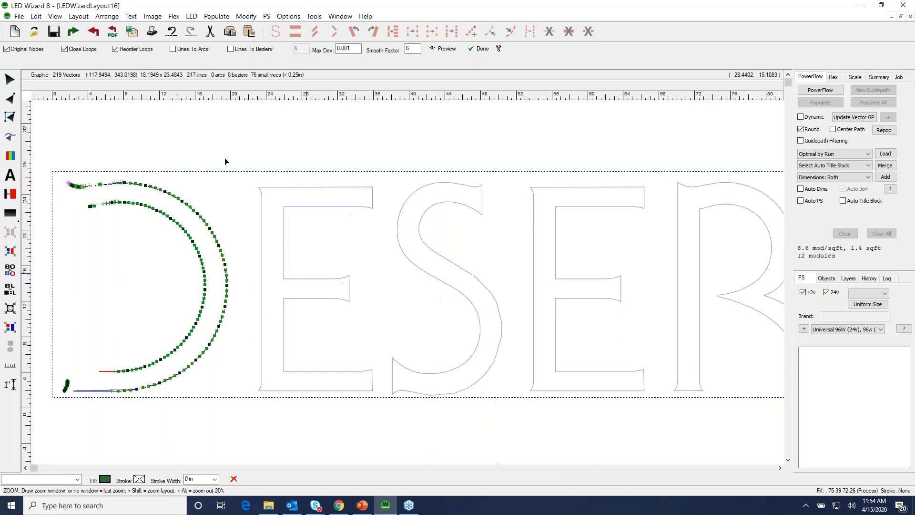
Preview the D's optimization with Lines To Arcs enabled, examine the nodes along its curves, and leave without applying.
{"action": "left_click", "coordinate": [173, 50]}
{"action": "left_click", "coordinate": [173, 49]}
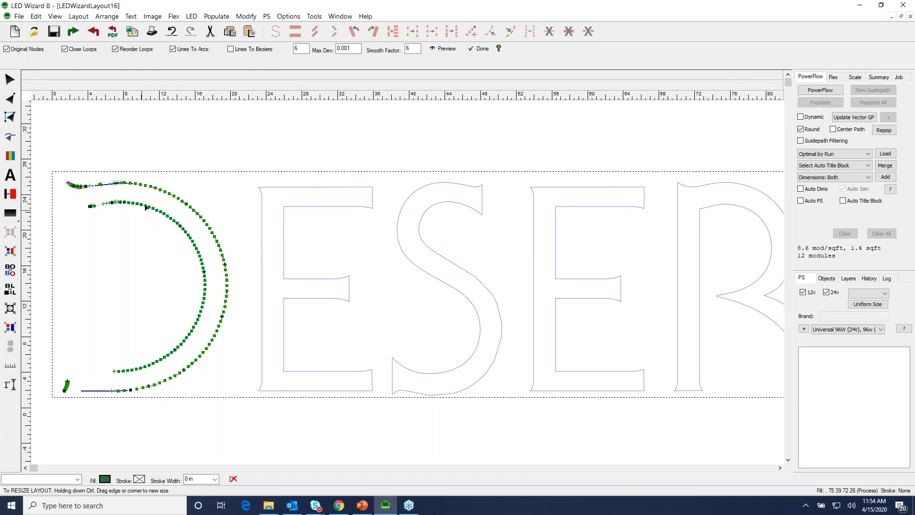
{"action": "key", "text": "z"}
{"action": "left_click_drag", "start_coordinate": [86, 153], "coordinate": [349, 316]}
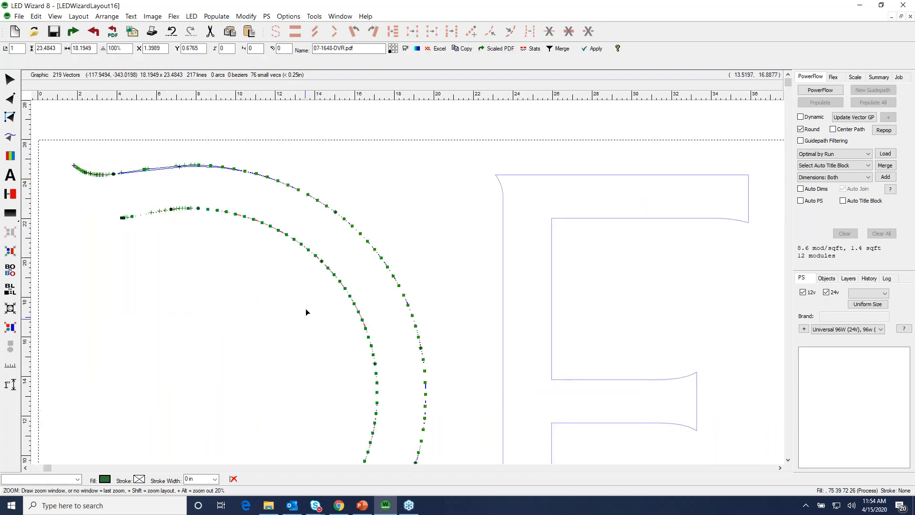
{"action": "left_click", "coordinate": [305, 308]}
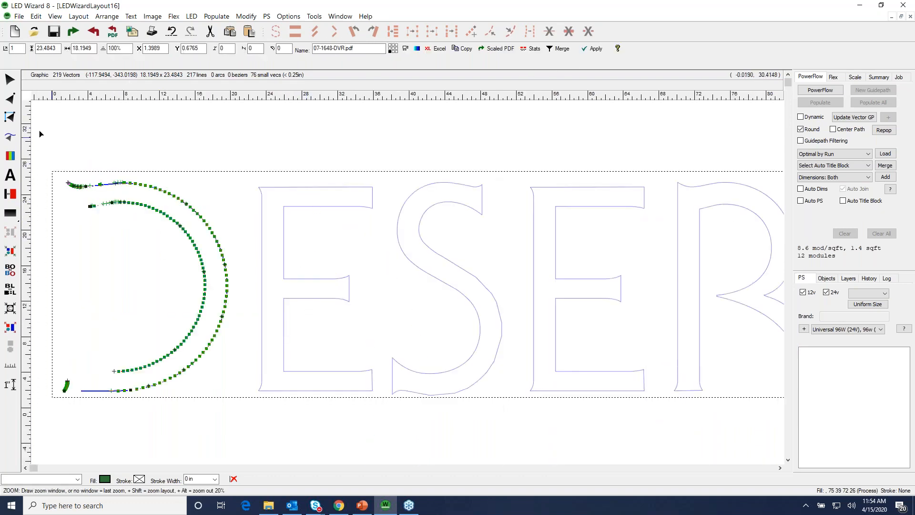
{"action": "left_click", "coordinate": [12, 79]}
{"action": "left_click", "coordinate": [10, 98]}
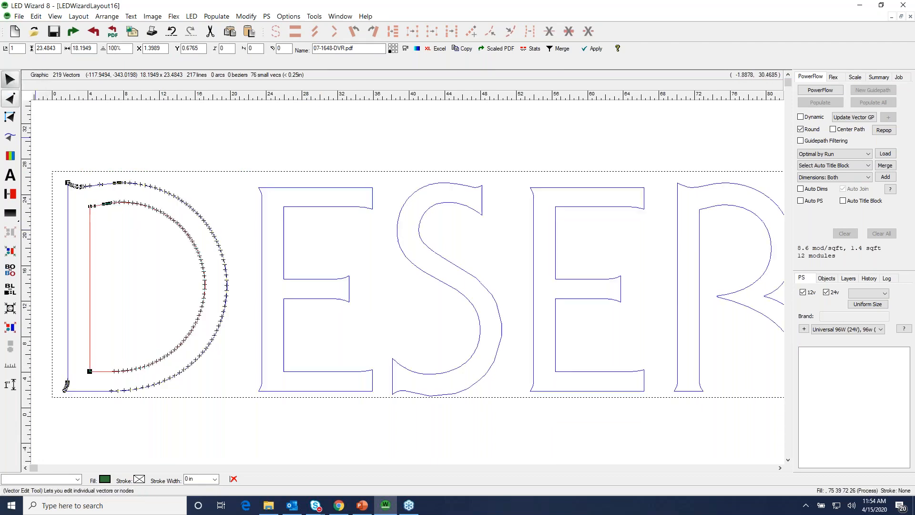
Optimize the D's vectors with Lines To Arcs enabled, a maximum deviation of 0.001 and a smooth factor of 6.
{"action": "left_click", "coordinate": [314, 16]}
{"action": "left_click", "coordinate": [370, 265]}
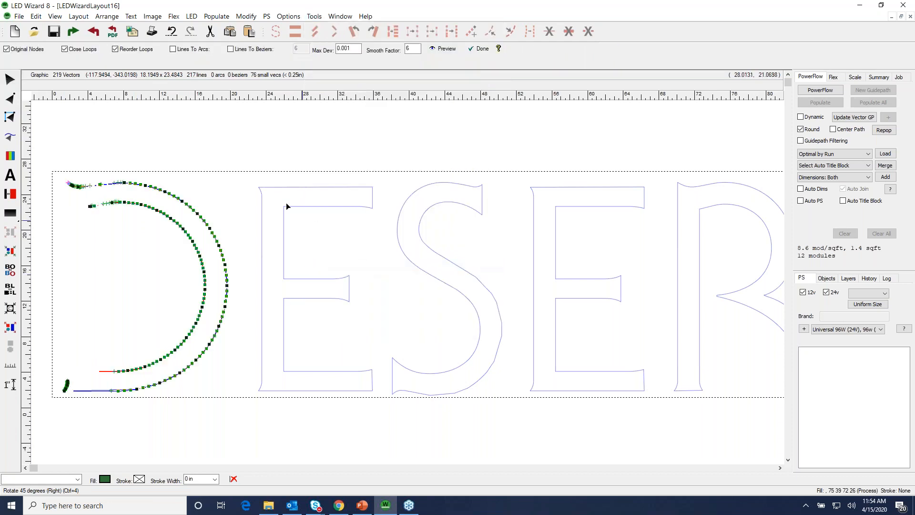
{"action": "left_click", "coordinate": [172, 50]}
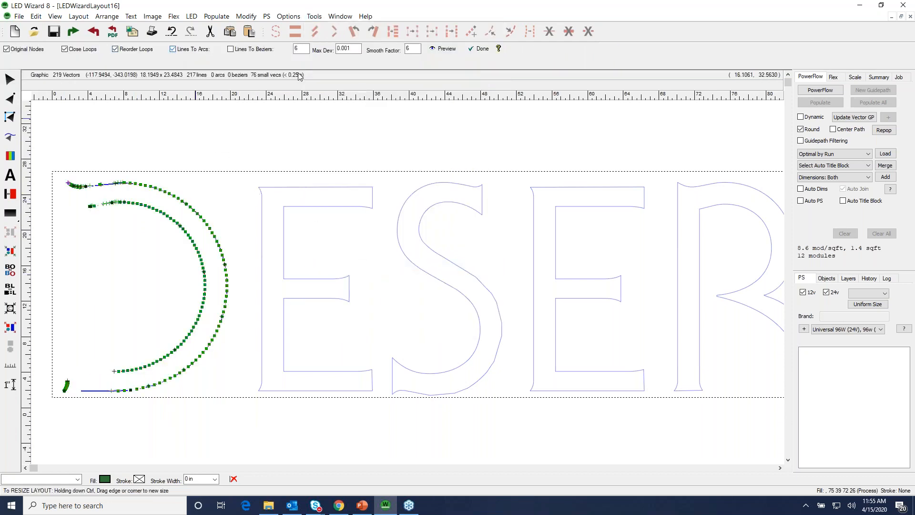
{"action": "left_click", "coordinate": [482, 51]}
Inspect the individual arcs along the outer curve of the optimized D in vector editing.
{"action": "left_click", "coordinate": [9, 97]}
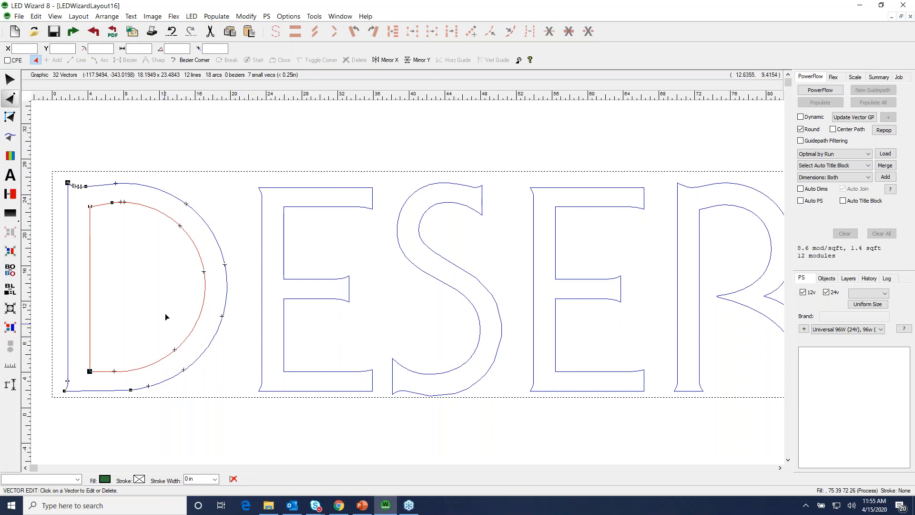
{"action": "left_click", "coordinate": [211, 239]}
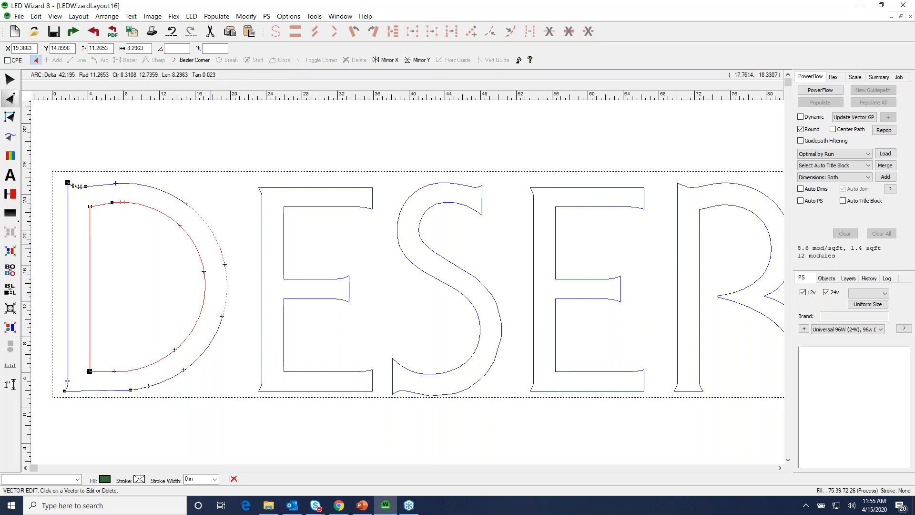
{"action": "left_click", "coordinate": [213, 340]}
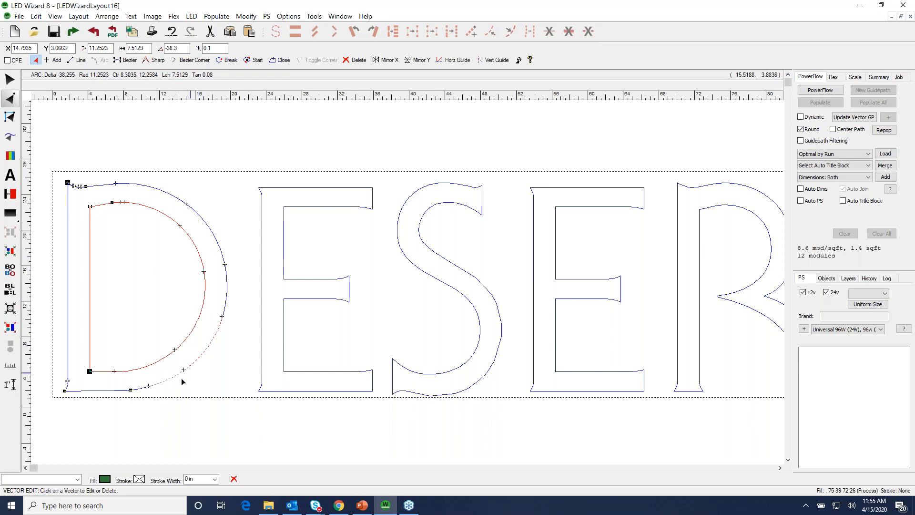
Remove the surplus closely spaced nodes along the D's upper-left serif, keeping its curved shape.
{"action": "key", "text": "z"}
{"action": "left_click_drag", "start_coordinate": [45, 129], "coordinate": [135, 242]}
{"action": "key", "text": "z"}
{"action": "left_click_drag", "start_coordinate": [299, 253], "coordinate": [446, 327]}
{"action": "left_click", "coordinate": [230, 198]}
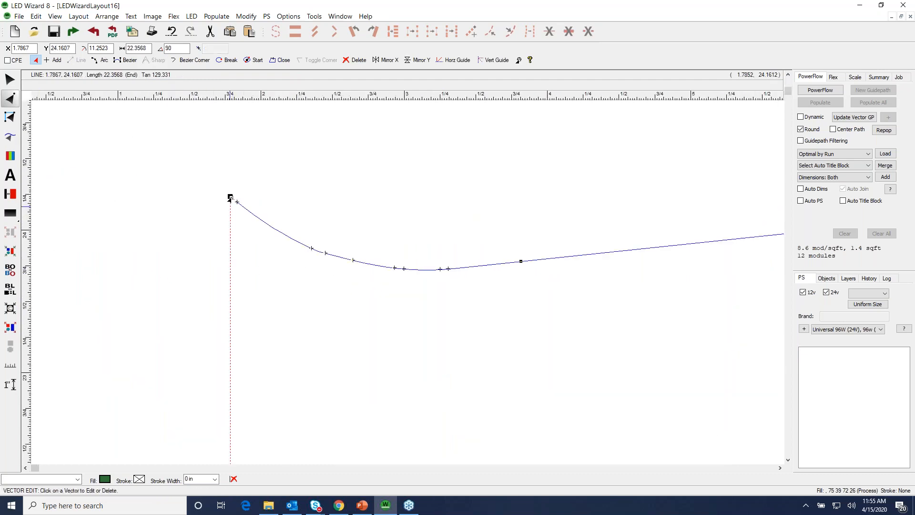
{"action": "left_click", "coordinate": [325, 255]}
{"action": "left_click", "coordinate": [449, 269]}
{"action": "left_click", "coordinate": [467, 297]}
{"action": "scroll", "coordinate": [468, 298], "scroll_direction": "down", "scroll_amount": 4}
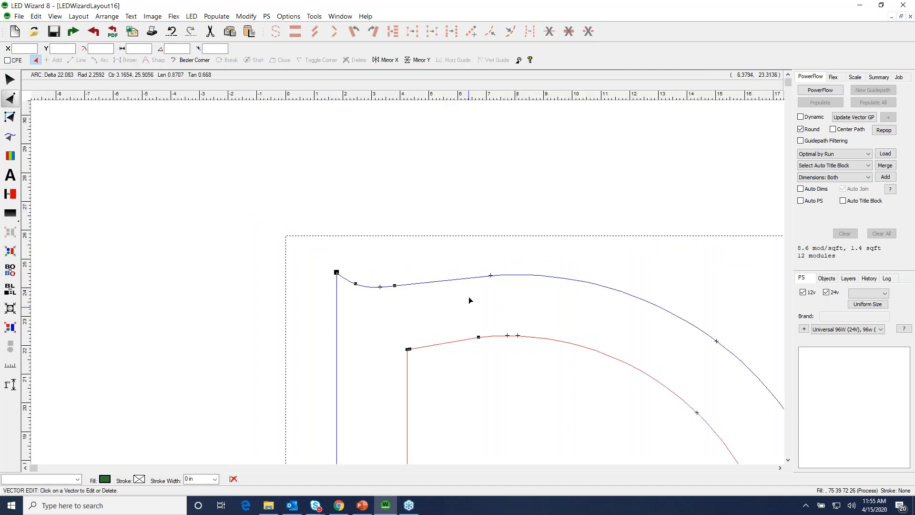
Inspect the nodes at the D's lower-left corner, leave vector editing, and deselect the letter to view the whole DESERT VALLEY lettering.
{"action": "scroll", "coordinate": [467, 297], "scroll_direction": "down", "scroll_amount": 3}
{"action": "key", "text": "z"}
{"action": "left_click_drag", "start_coordinate": [48, 361], "coordinate": [171, 405]}
{"action": "key", "text": "p"}
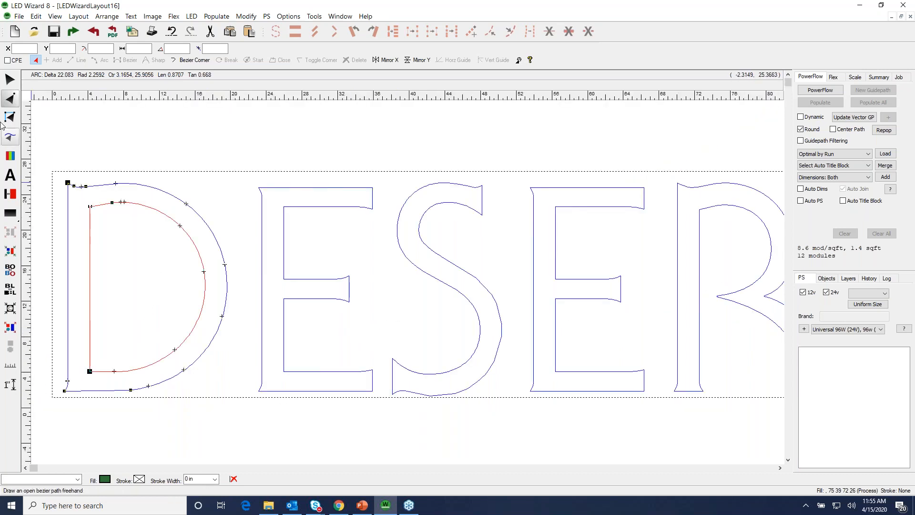
{"action": "left_click", "coordinate": [10, 79]}
{"action": "right_click", "coordinate": [302, 249]}
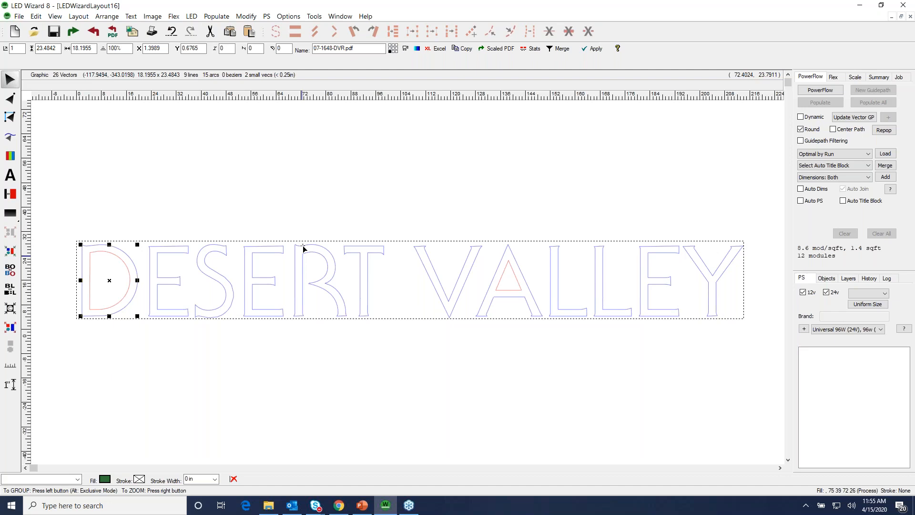
{"action": "left_click", "coordinate": [301, 353]}
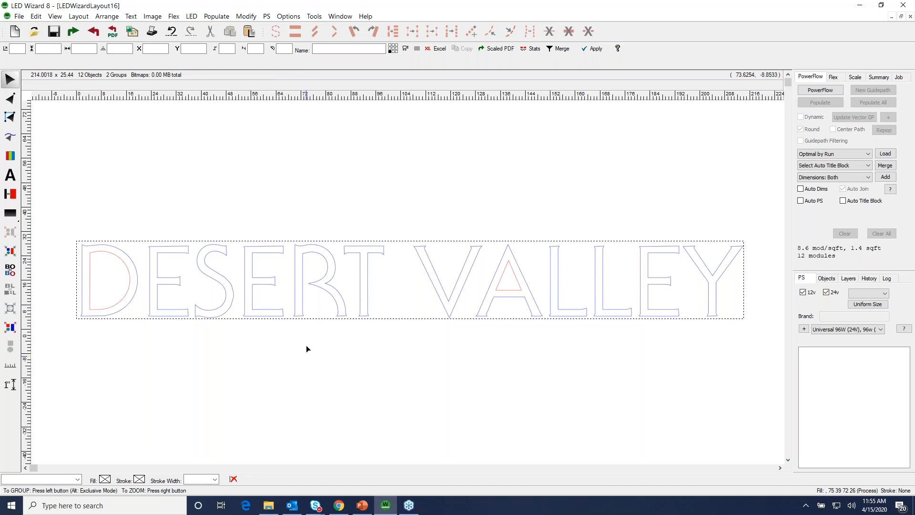
{"action": "right_click", "coordinate": [309, 344]}
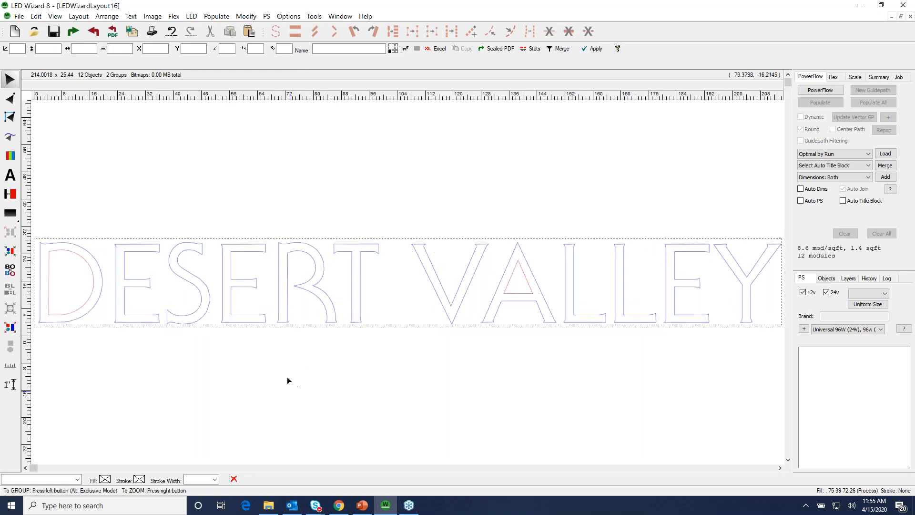
Create a new blank layout and preview 07-1648-DVR.pdf as a graphics file to import.
{"action": "left_click", "coordinate": [15, 32]}
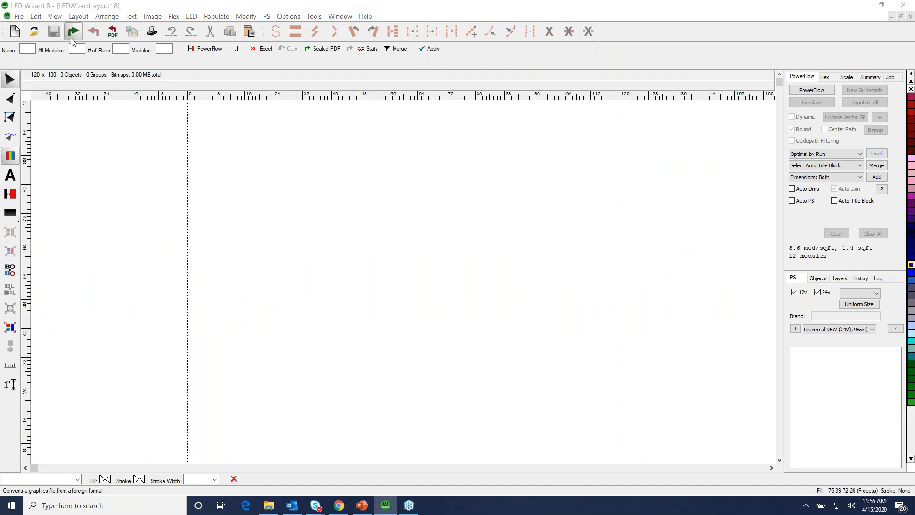
{"action": "left_click", "coordinate": [72, 32]}
{"action": "left_click", "coordinate": [264, 185]}
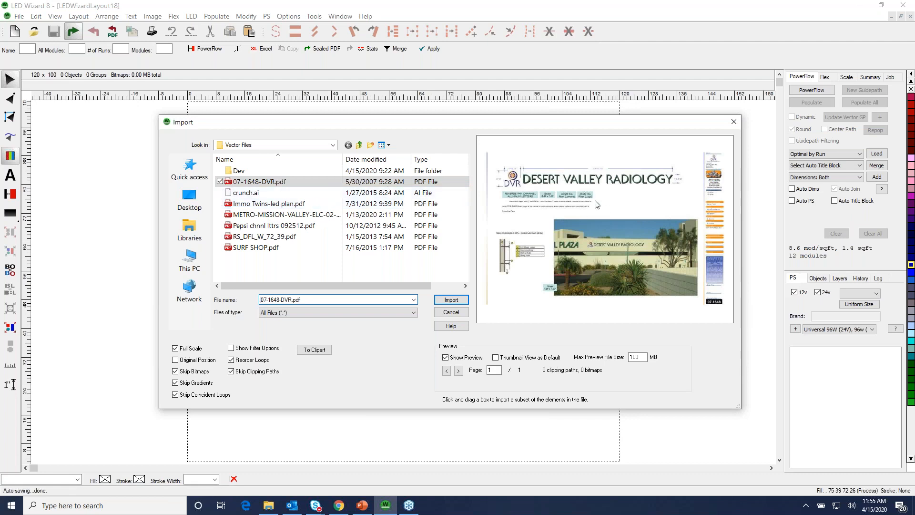
Preview the import files crunch.ai, Immo Twins-led plan.pdf, METRO-MISSION-VALLEY-ELC-02-1_0.pdf, Pepsi chnnl lttrs 092512.pdf, RS_DFL_W_72_39.pdf and SURF SHOP.pdf one after another.
{"action": "left_click", "coordinate": [264, 195]}
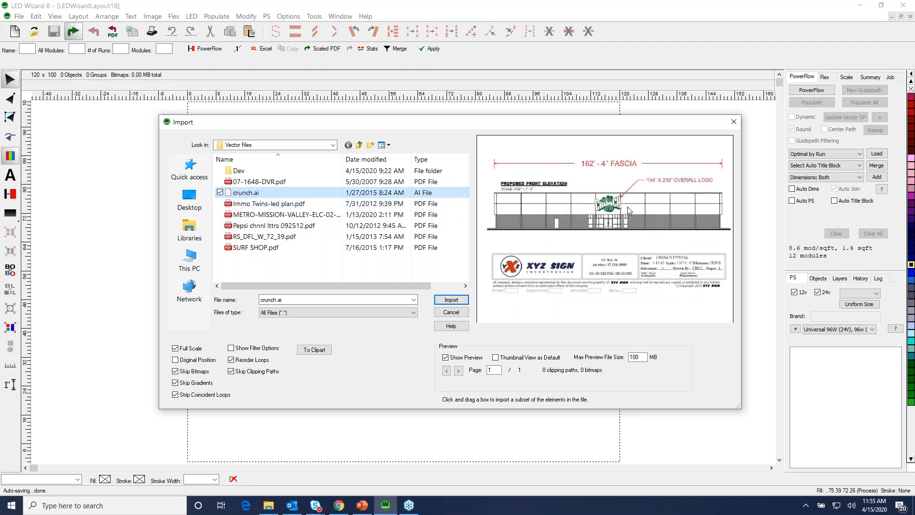
{"action": "left_click", "coordinate": [269, 205]}
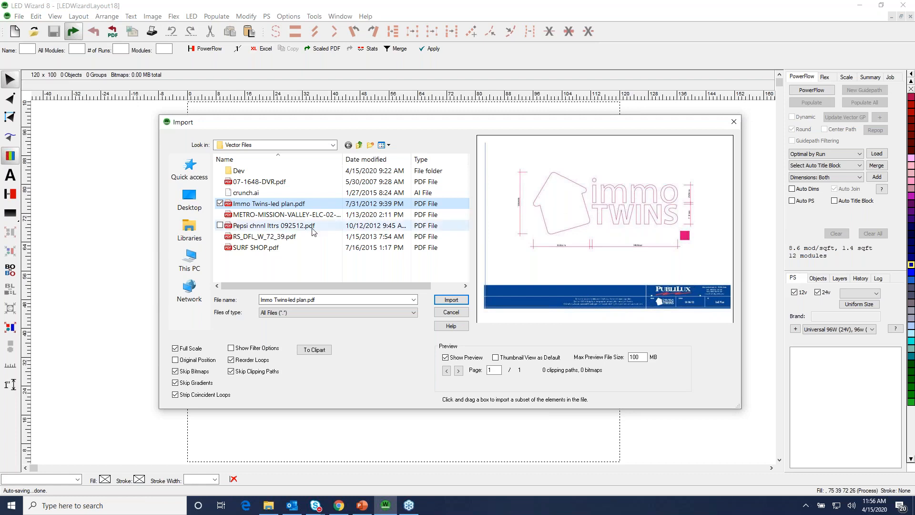
{"action": "left_click", "coordinate": [290, 216]}
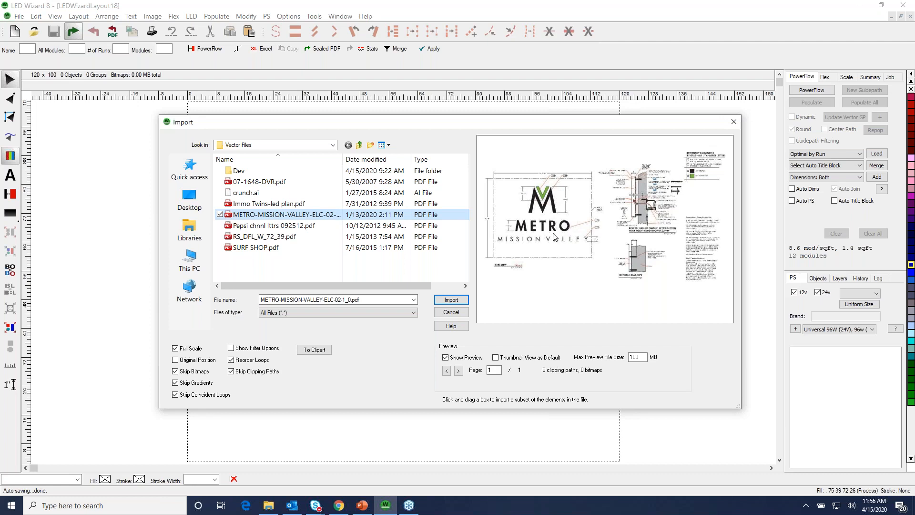
{"action": "left_click", "coordinate": [295, 228]}
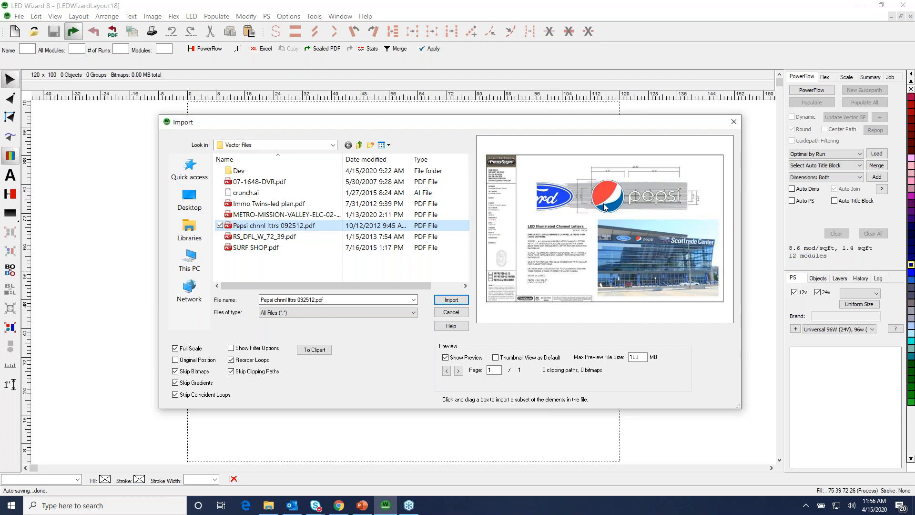
{"action": "left_click", "coordinate": [287, 237]}
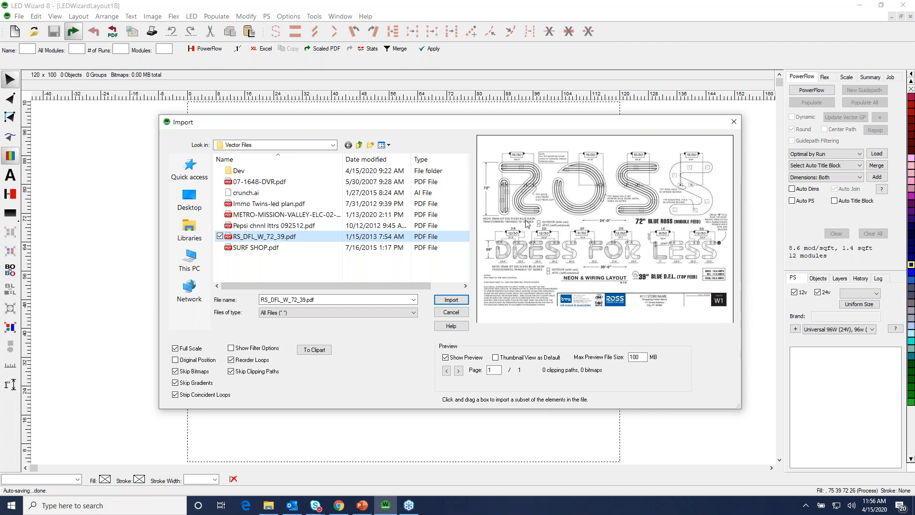
{"action": "left_click", "coordinate": [308, 247]}
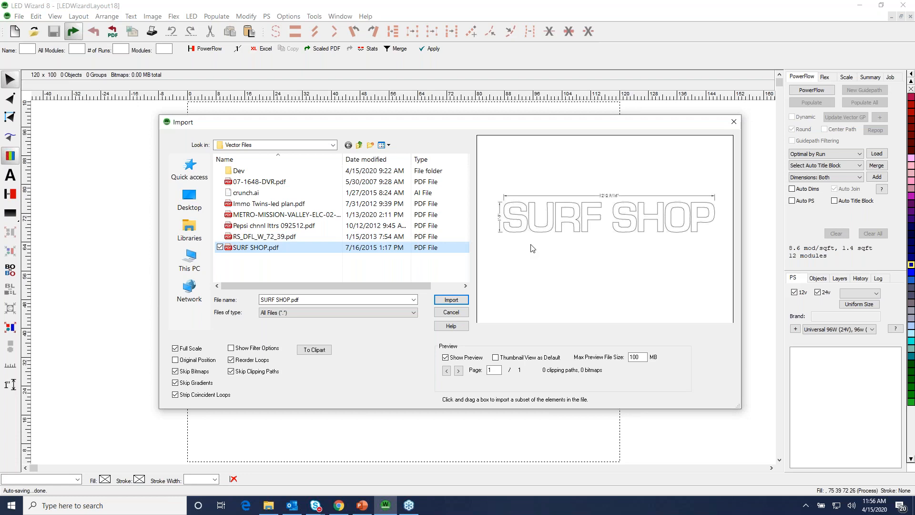